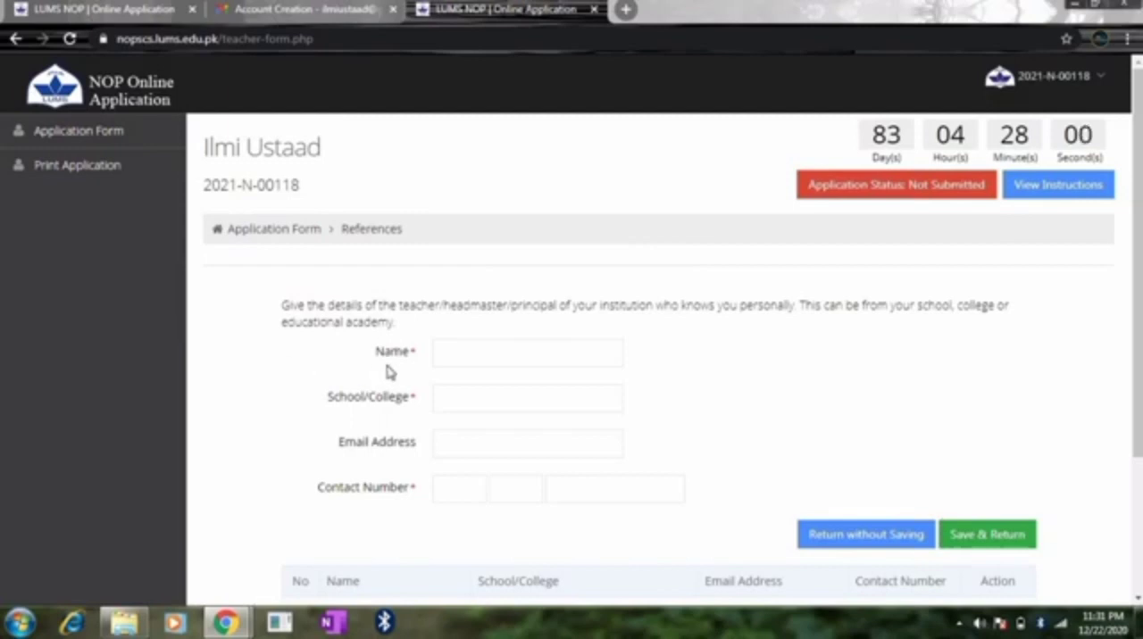
Step: Fill in the reference's name and email address, and set the school/college to Sir Syed Campus, Jinnah Education System, CPO 177 Taxila Cantt
left_click(449, 353)
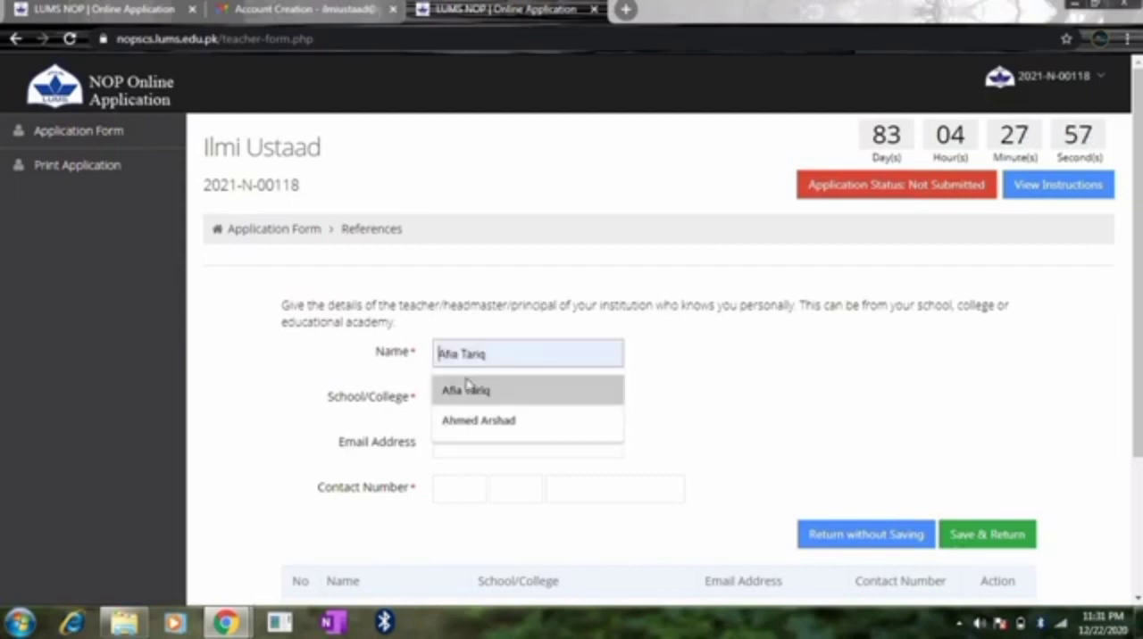
left_click(504, 420)
left_click(500, 390)
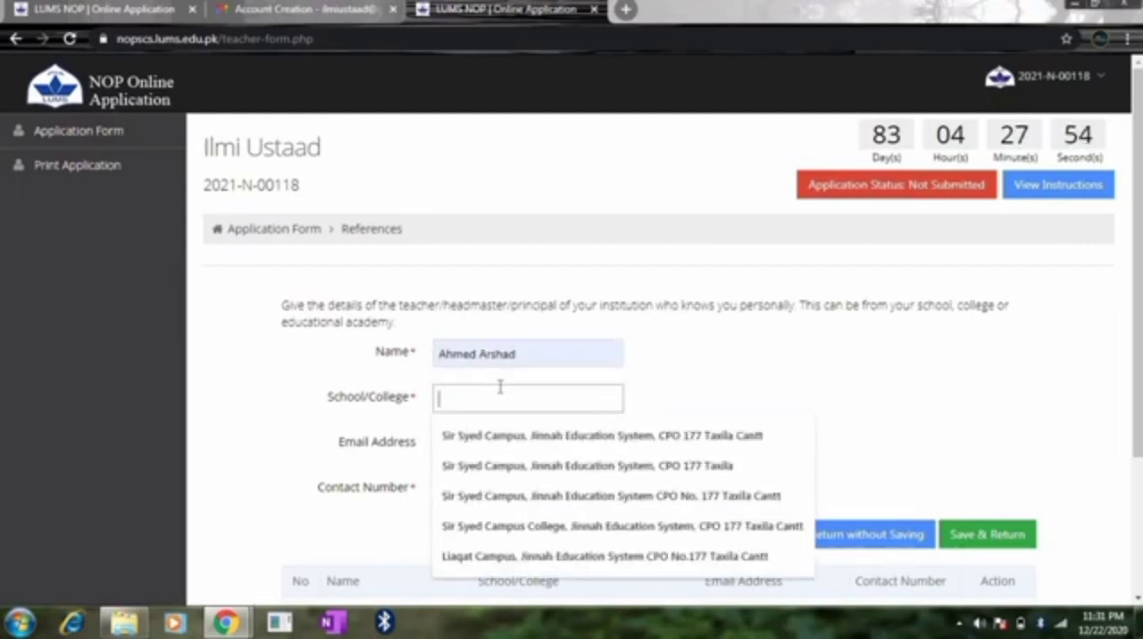
left_click(522, 433)
left_click(505, 443)
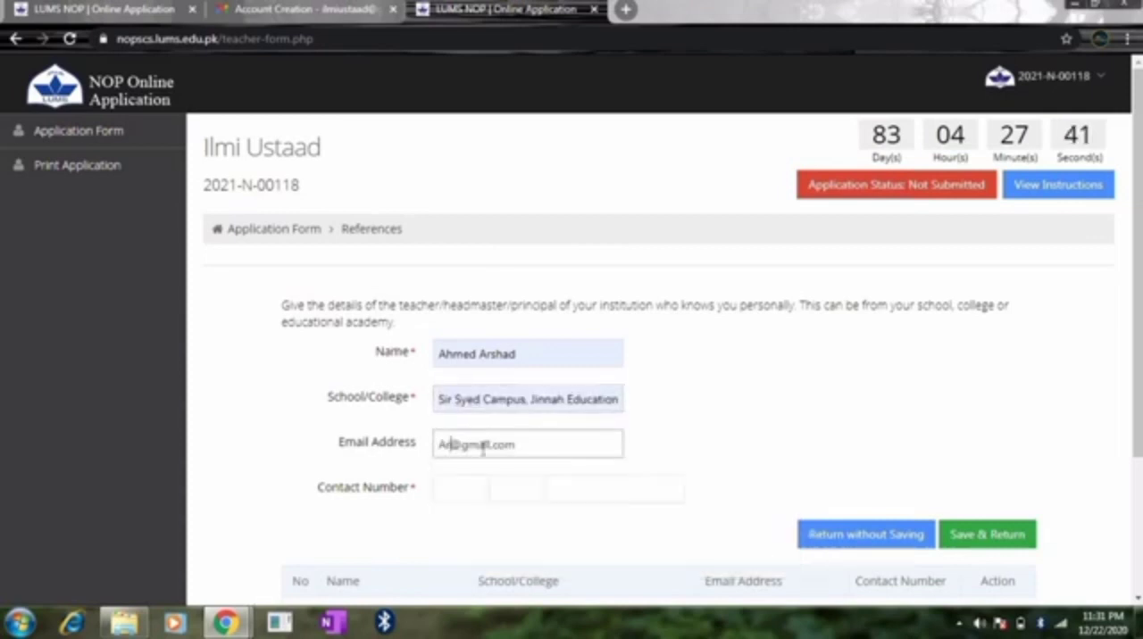
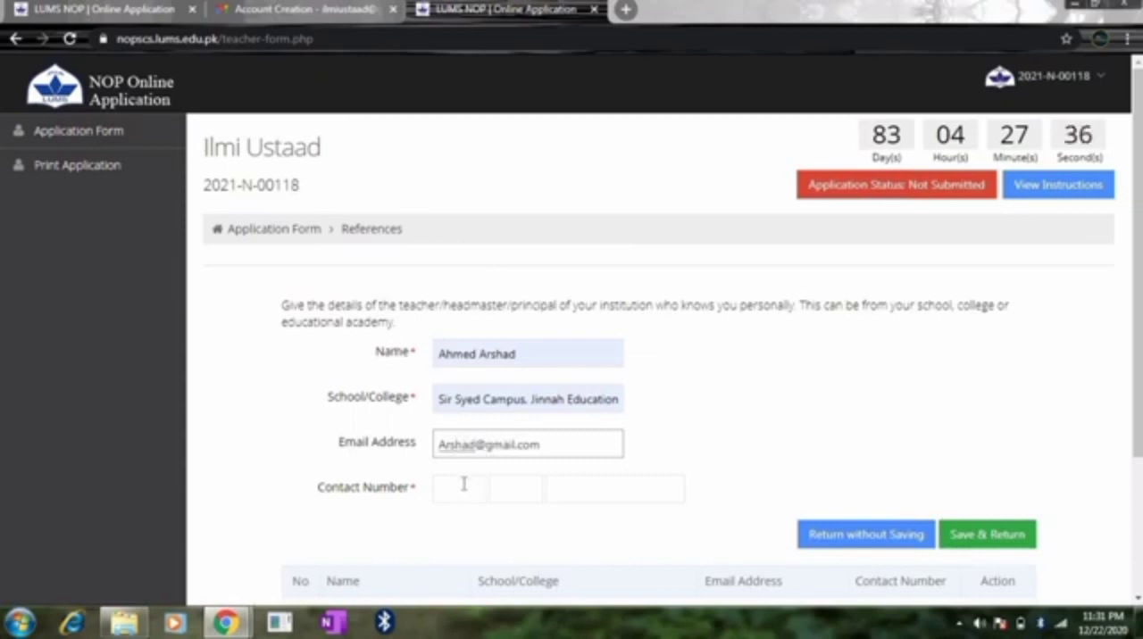
Step: Enter the reference's contact number with country code +92, and save the reference record
left_click(463, 484)
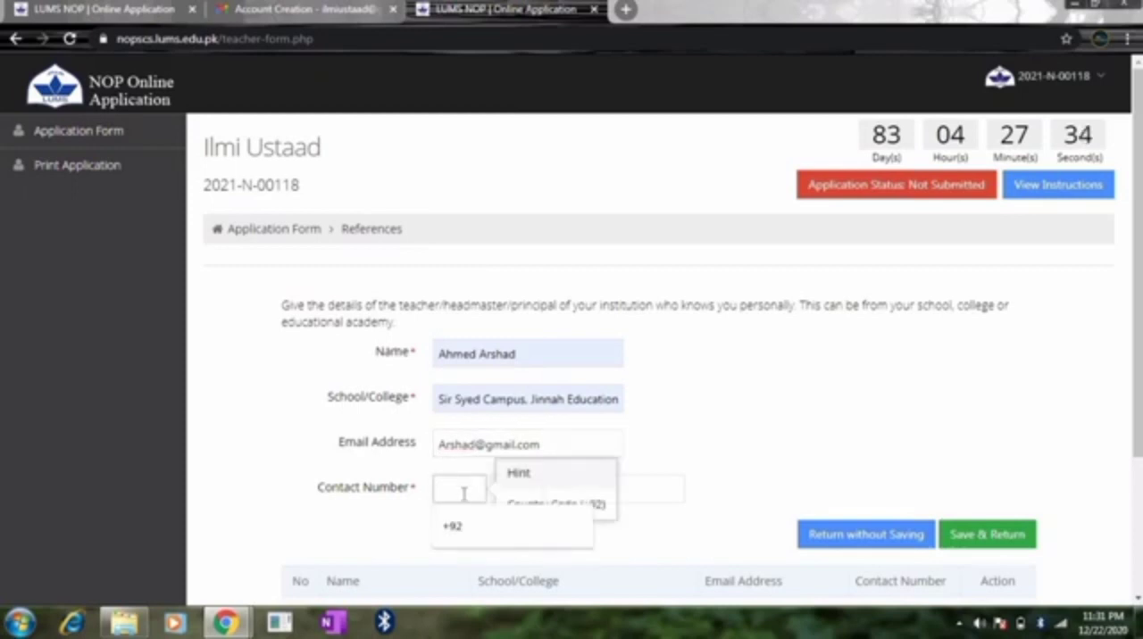
left_click(466, 526)
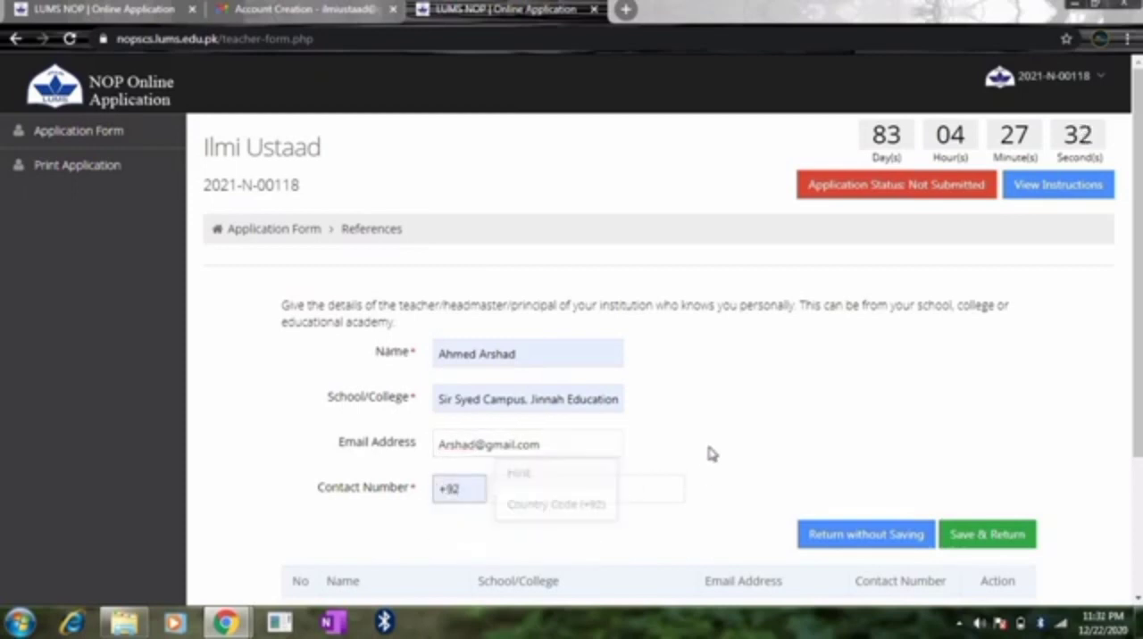
left_click(516, 492)
left_click(510, 527)
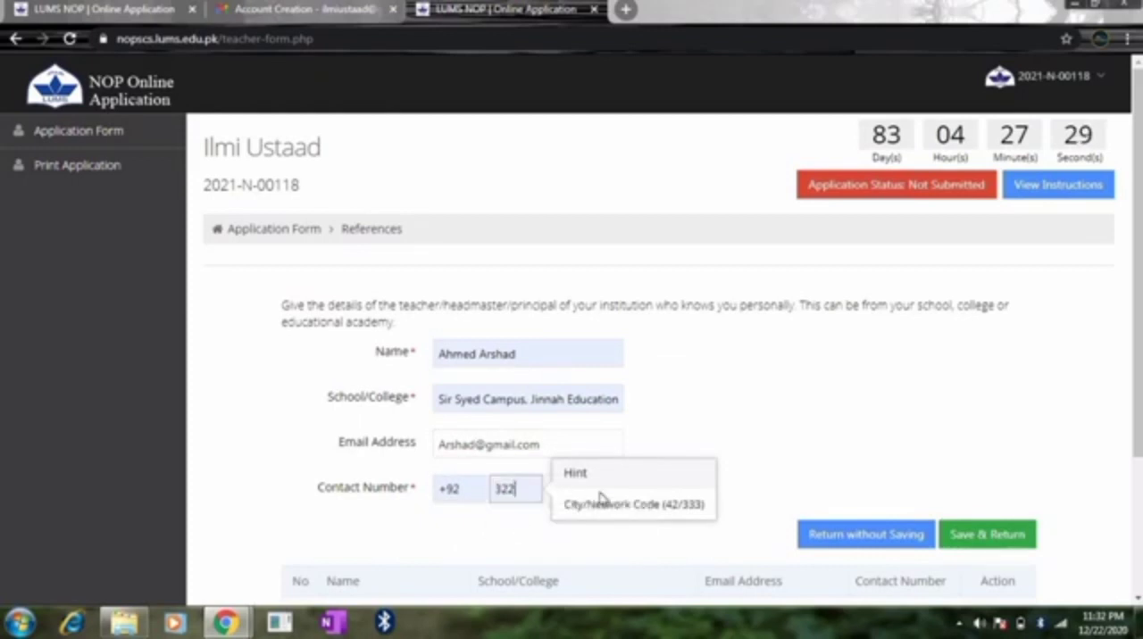
left_click(982, 416)
left_click_drag(1138, 361, 1137, 387)
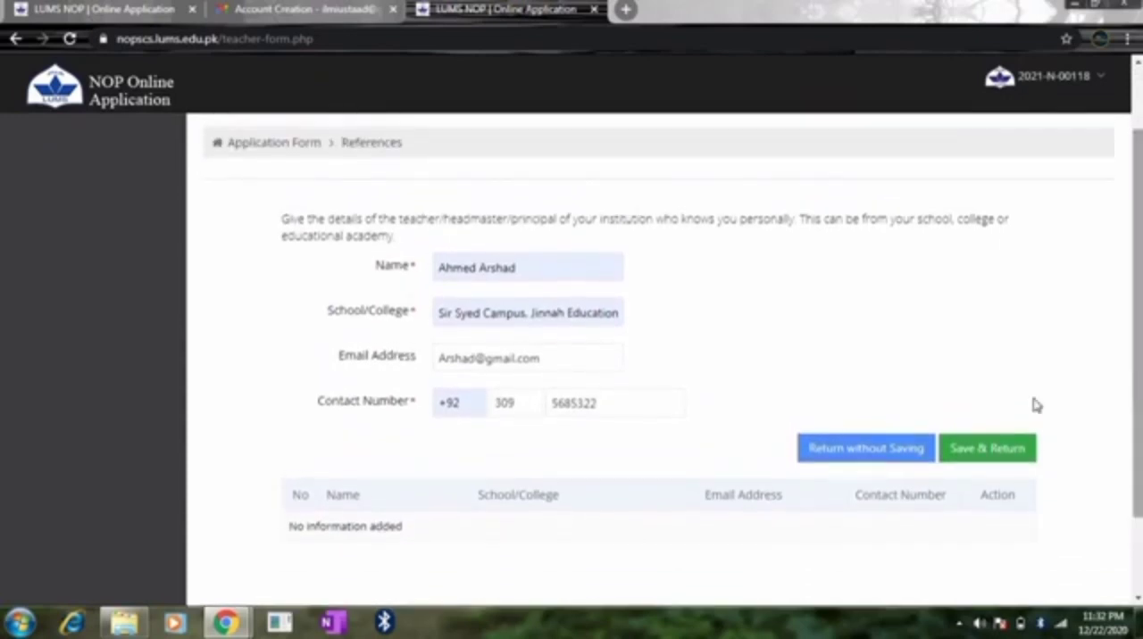
left_click(979, 456)
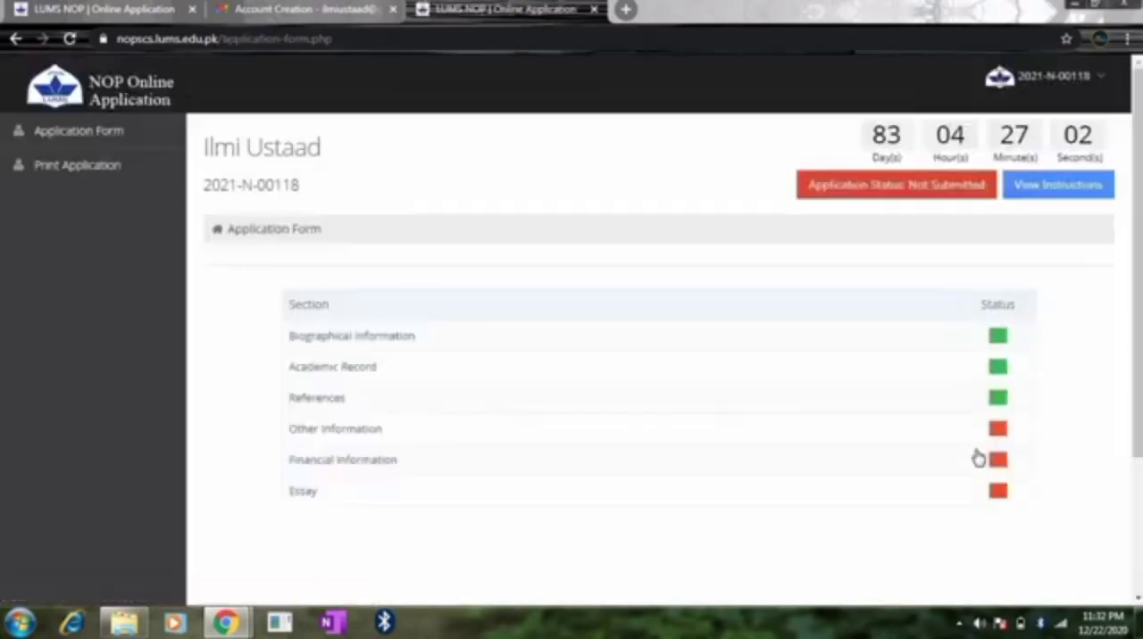
Step: Reopen the References section to review the saved reference entry, and return to the application sections without saving
left_click(325, 407)
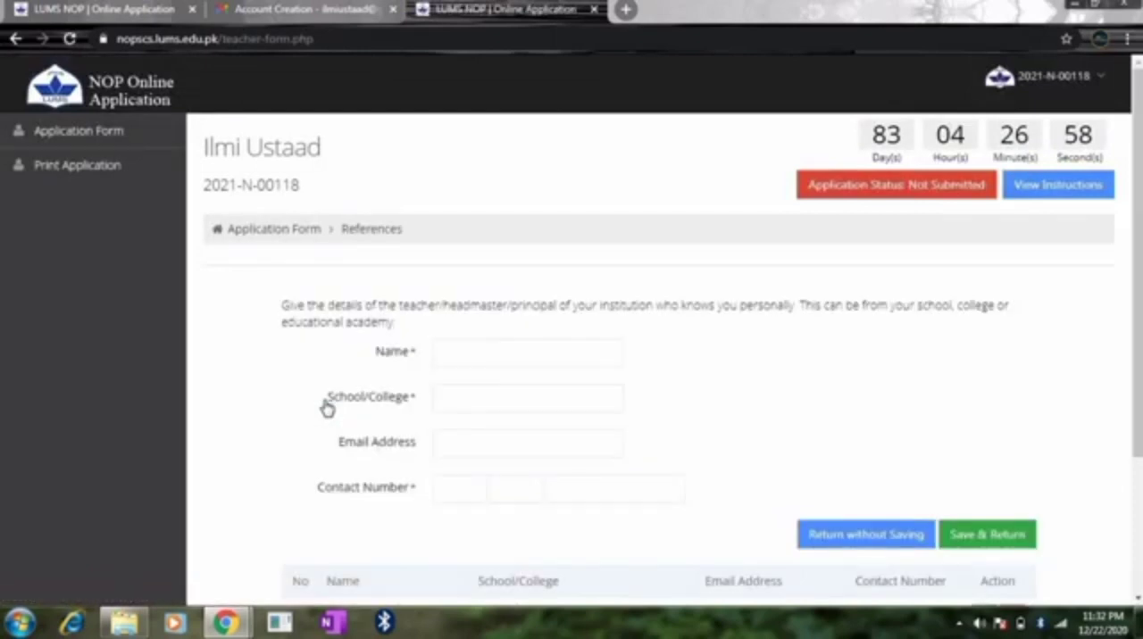
left_click_drag(1136, 343, 1137, 441)
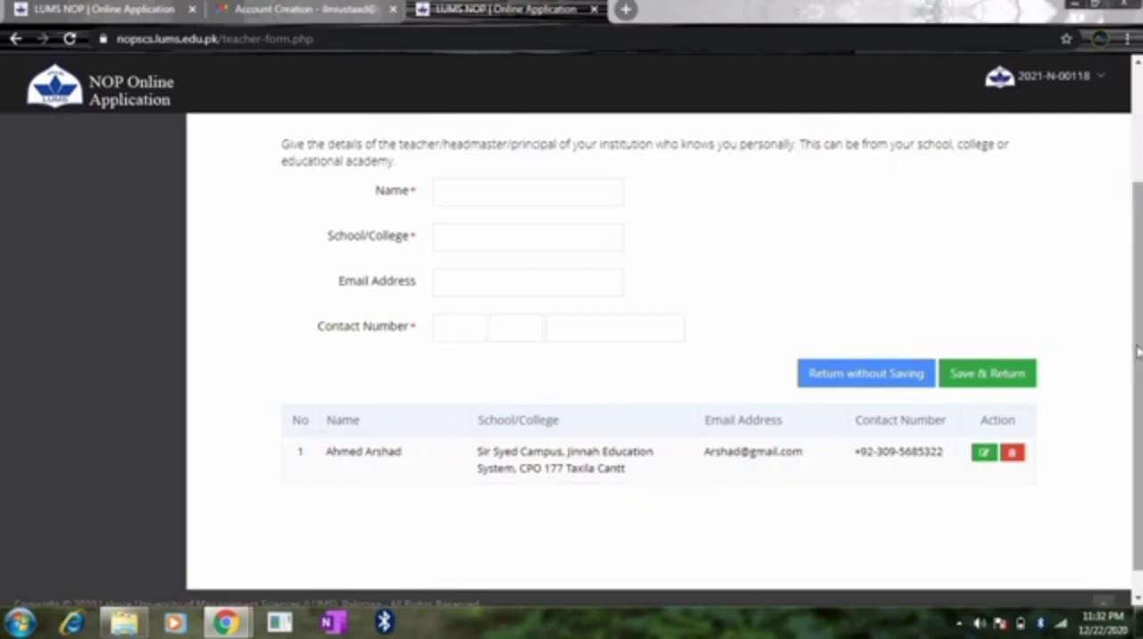
scroll(1138, 353, "up", 2)
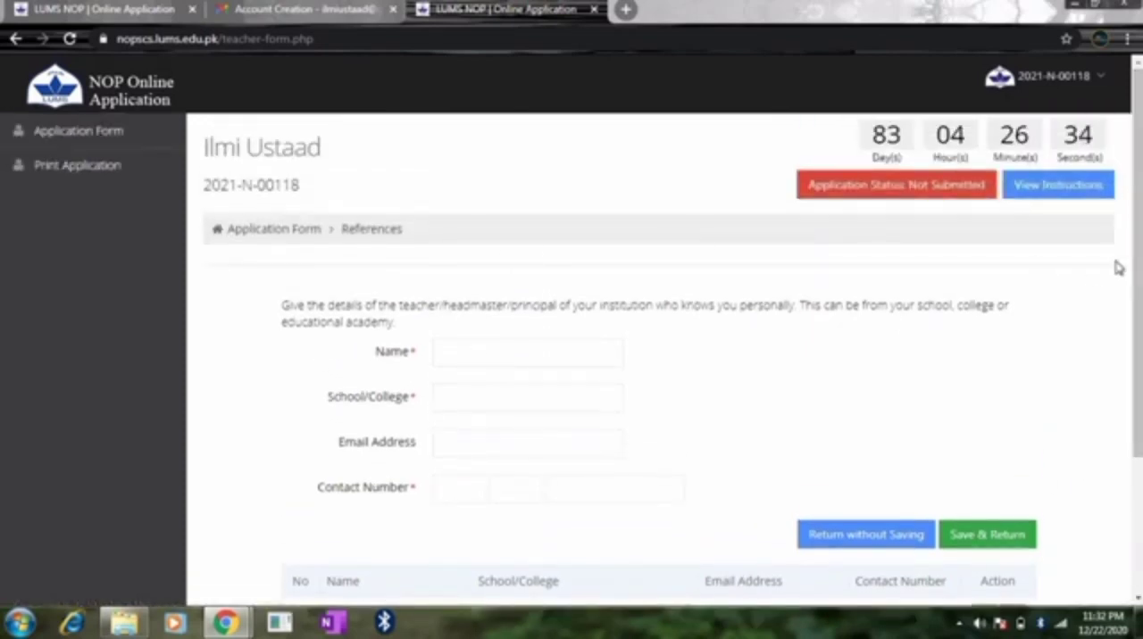
scroll(893, 337, "down", 2)
left_click(892, 357)
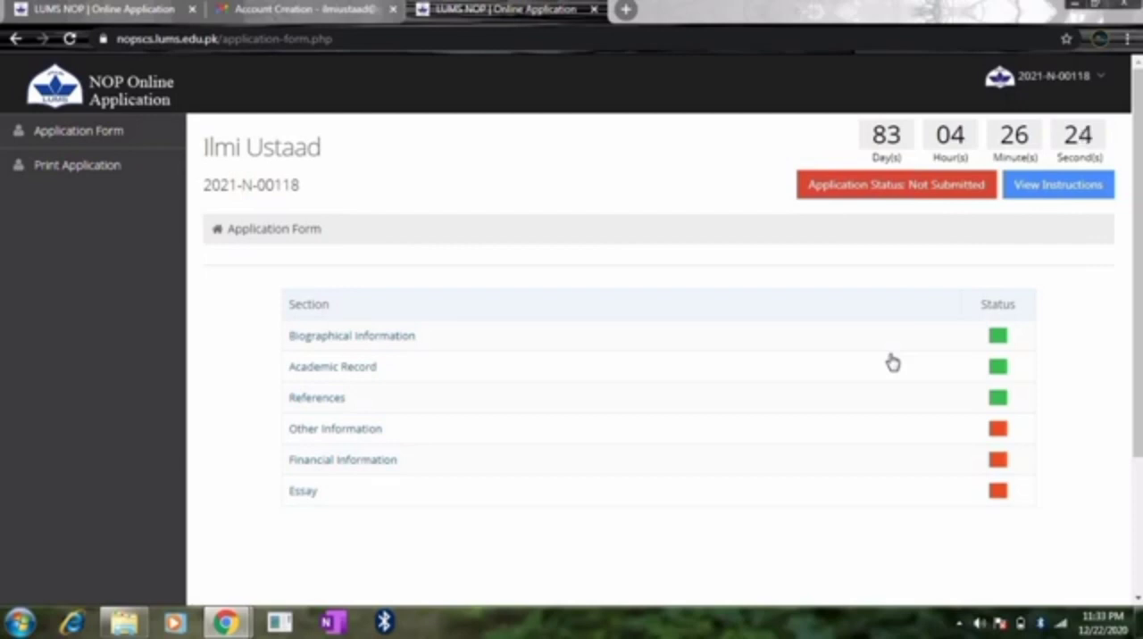
Step: In the Other Information section, mark Social Media and Friends/Relatives as how the programme became known, and save the information
left_click(345, 436)
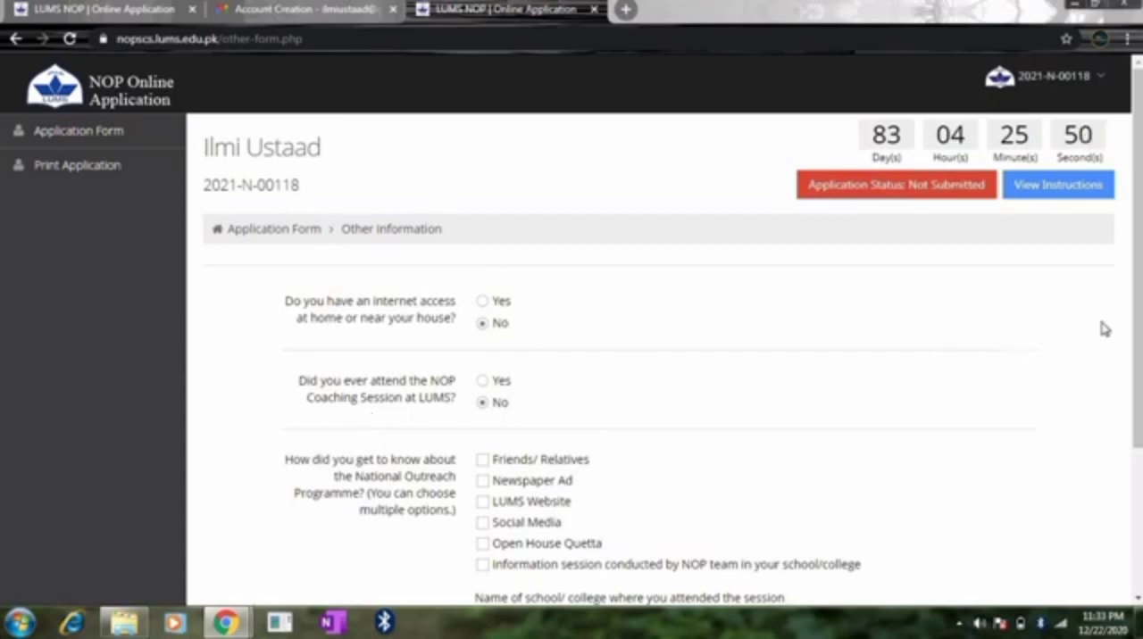
left_click_drag(1137, 327, 1138, 400)
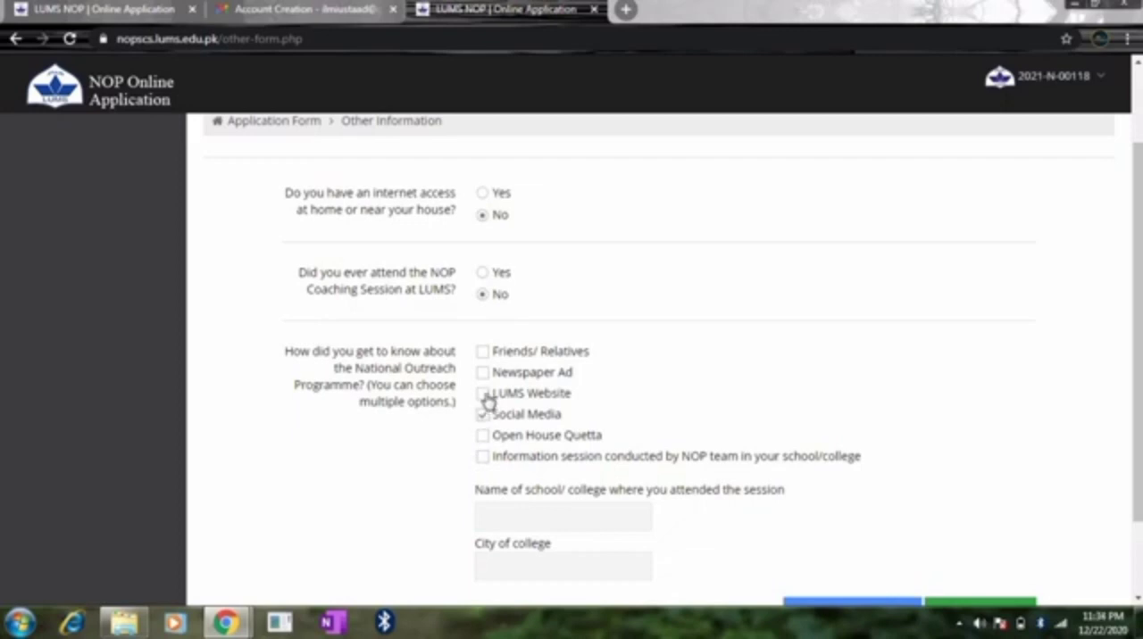
left_click(482, 414)
left_click(483, 352)
scroll(1134, 261, "down", 2)
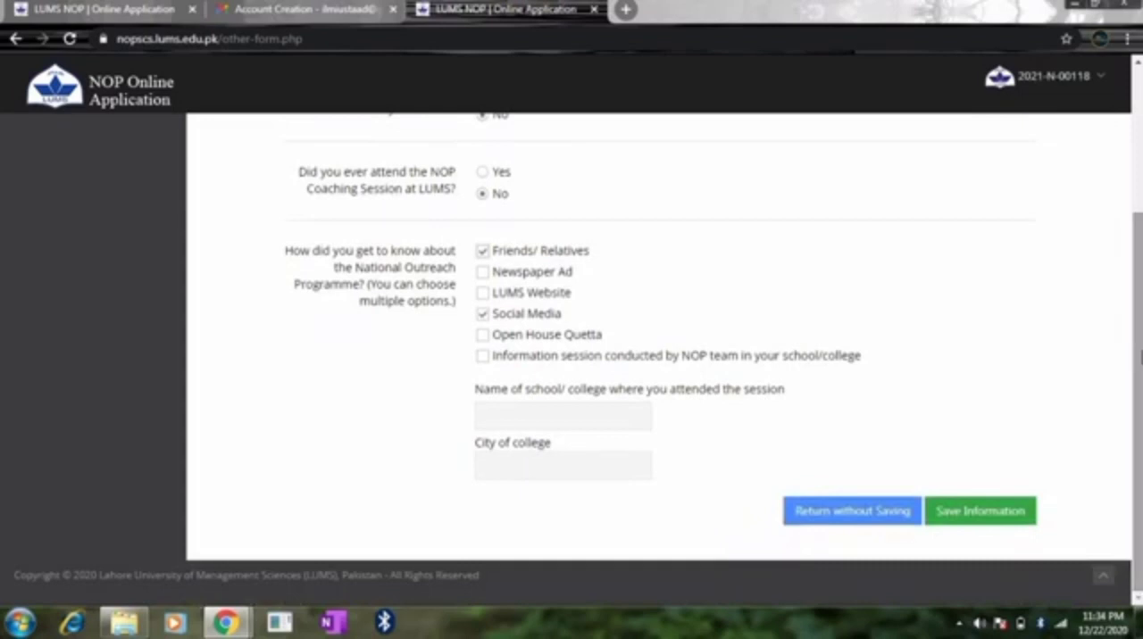
left_click(981, 516)
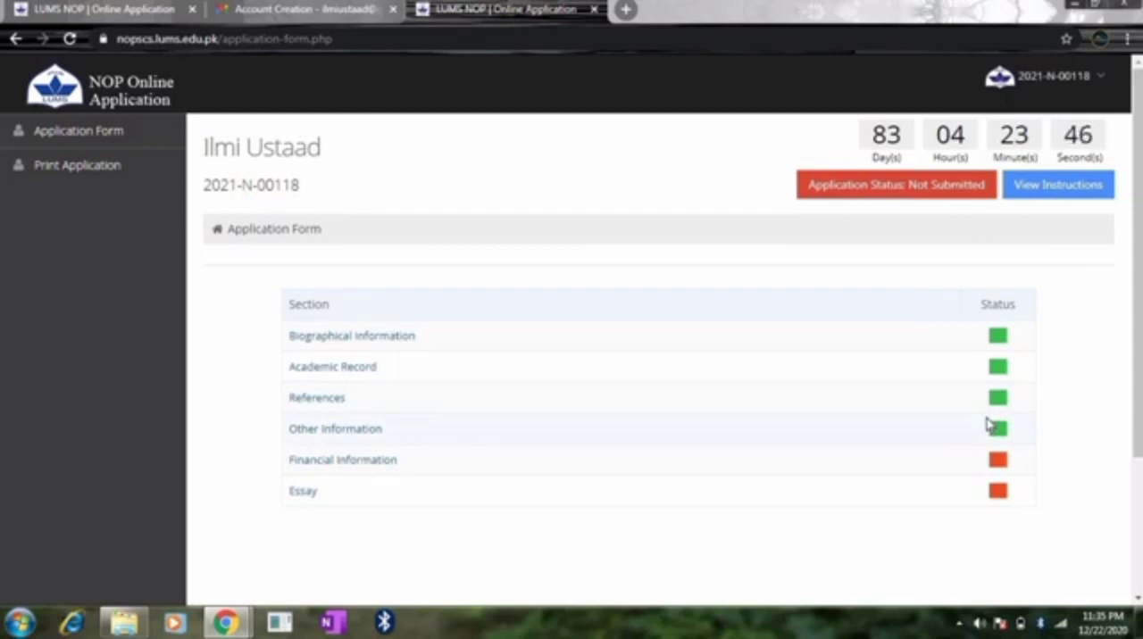
Step: In the Financial Information section, set the number of siblings to 2 and the number of family assets to 1
left_click(371, 466)
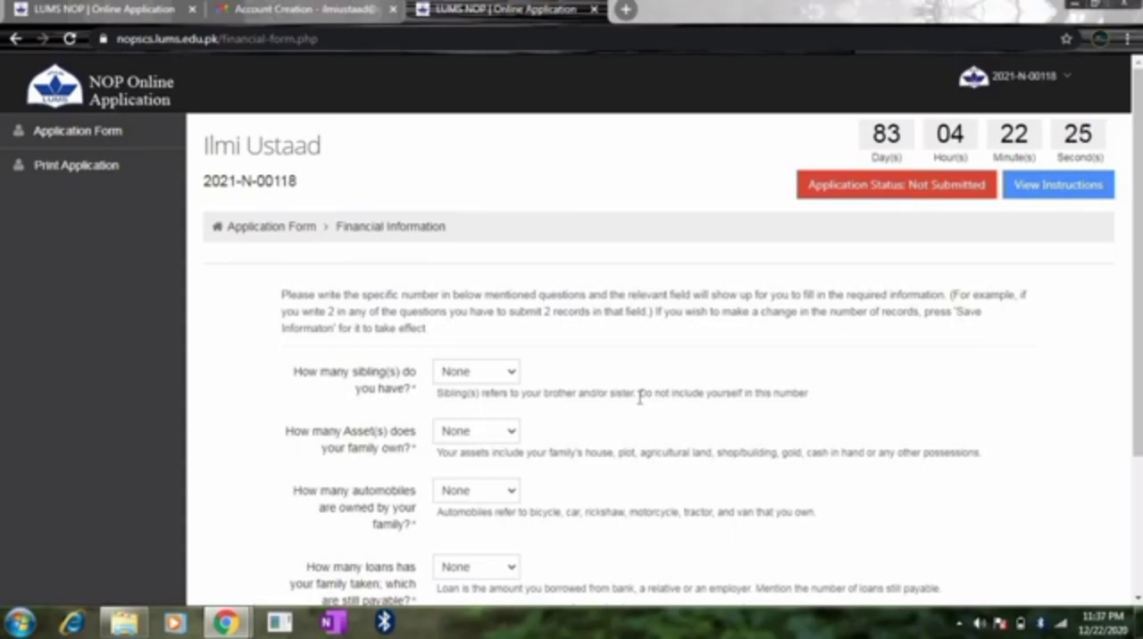
left_click(504, 373)
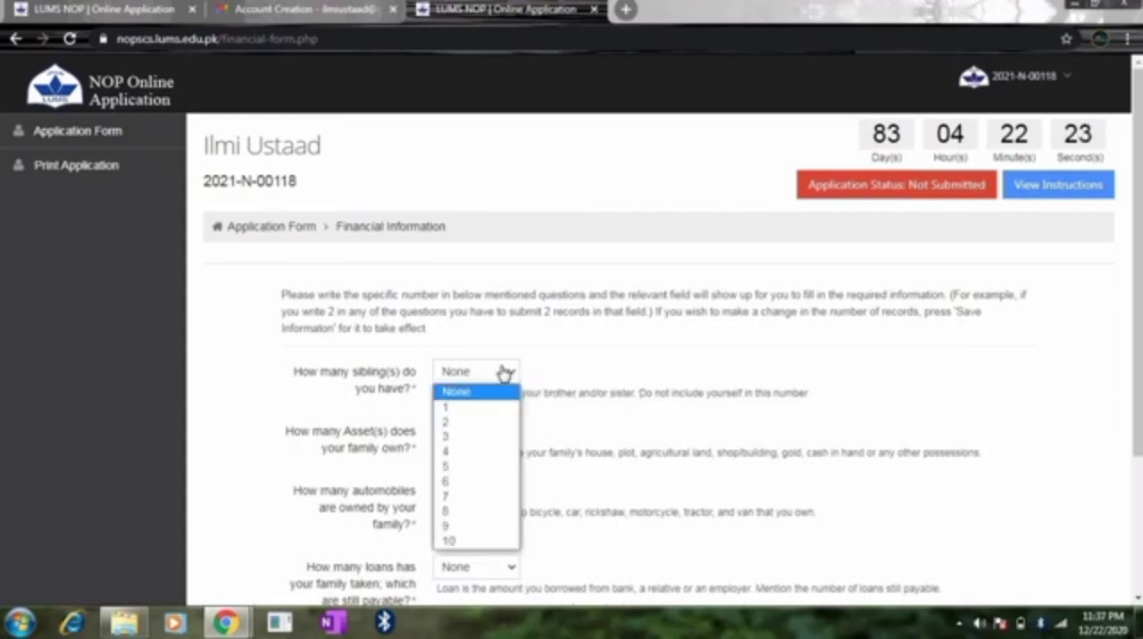
left_click(473, 422)
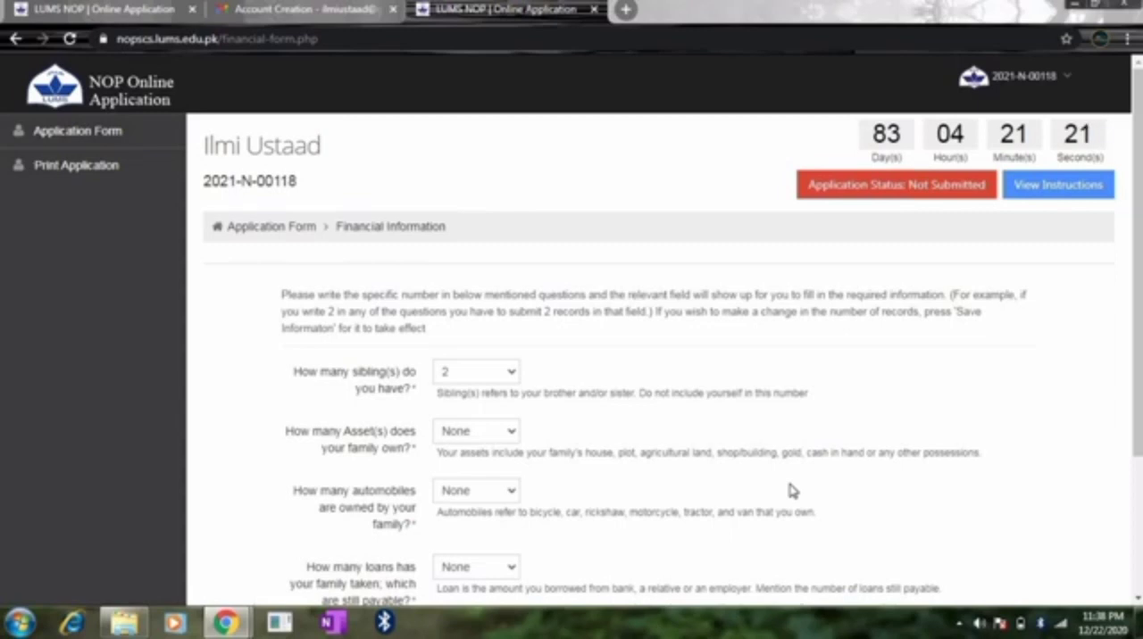
left_click(473, 433)
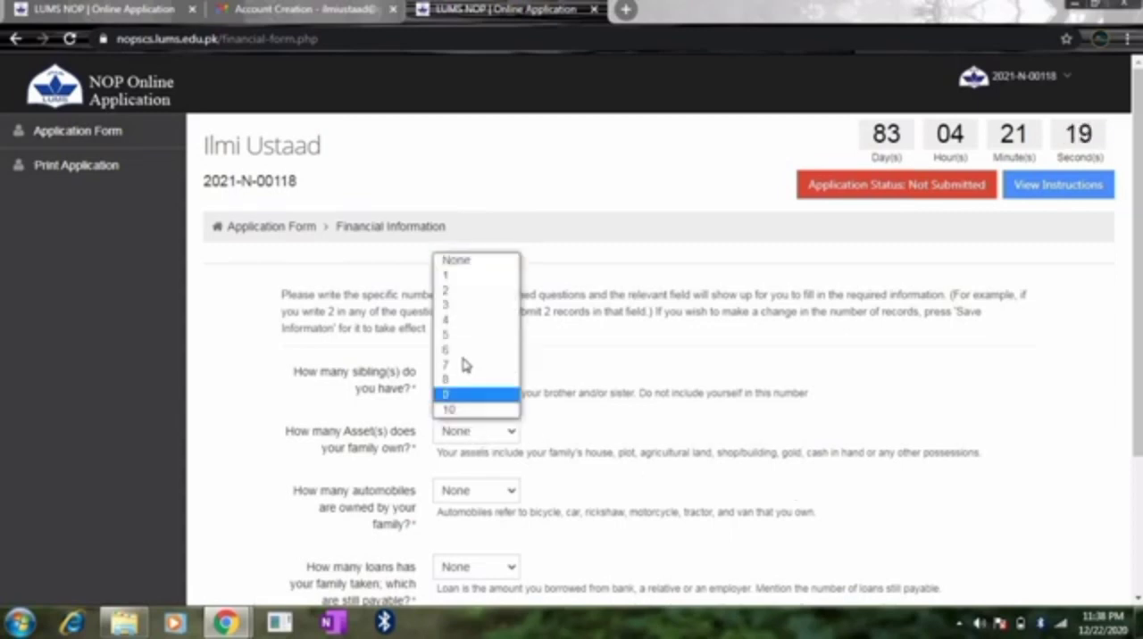
left_click(463, 320)
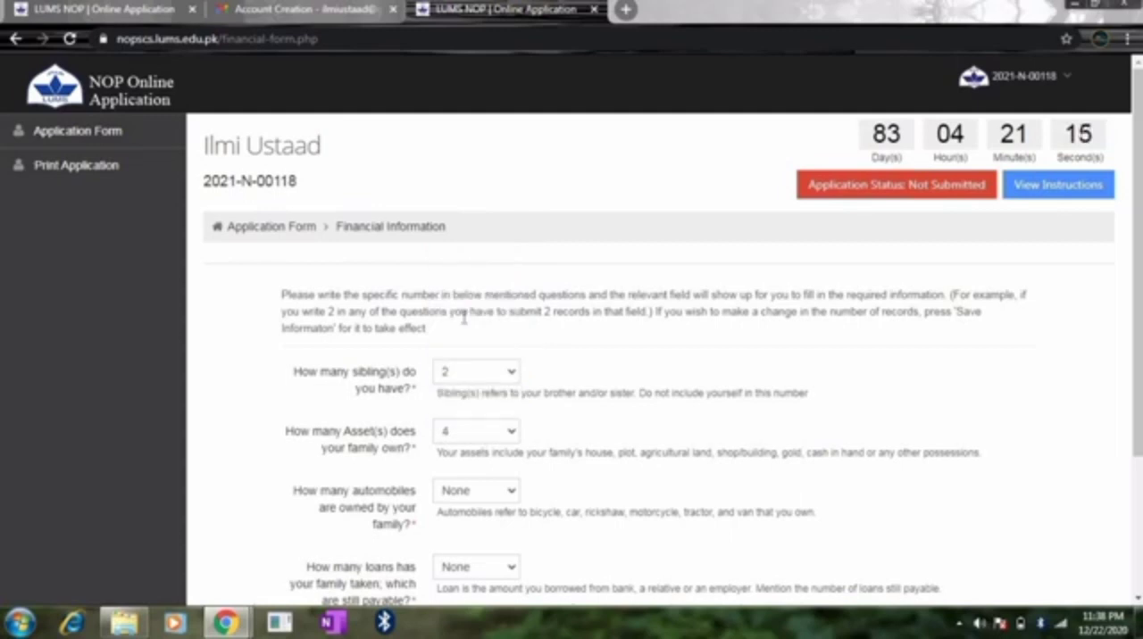
left_click(489, 439)
left_click(477, 277)
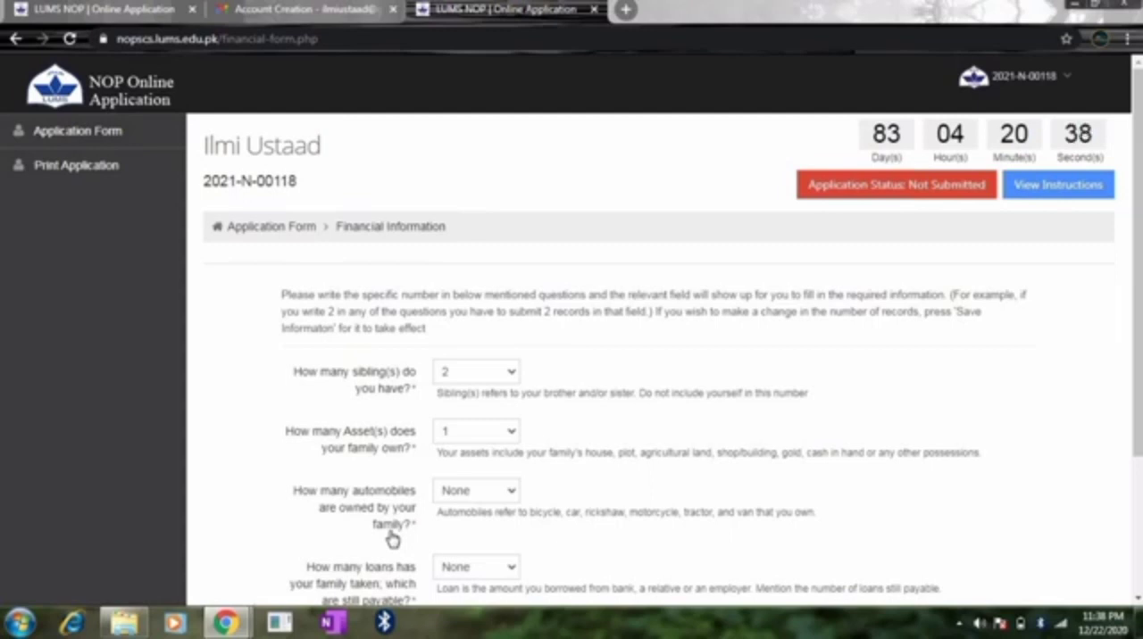
Step: Set the number of family automobiles and the number of payable loans to 1 each, and save the financial information
left_click(491, 500)
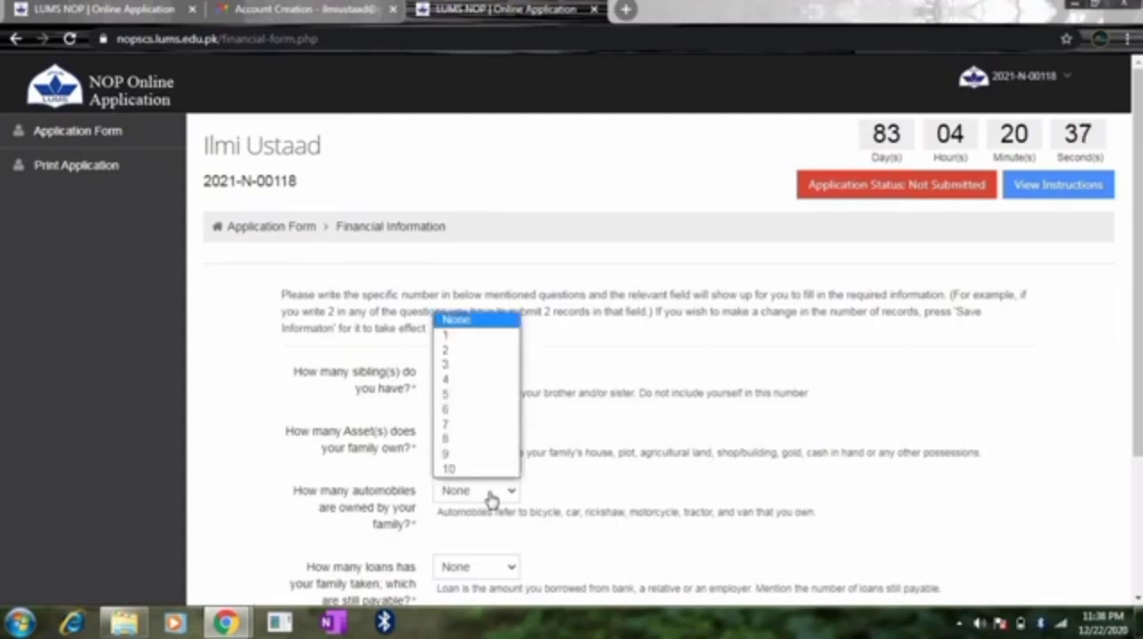
left_click(469, 337)
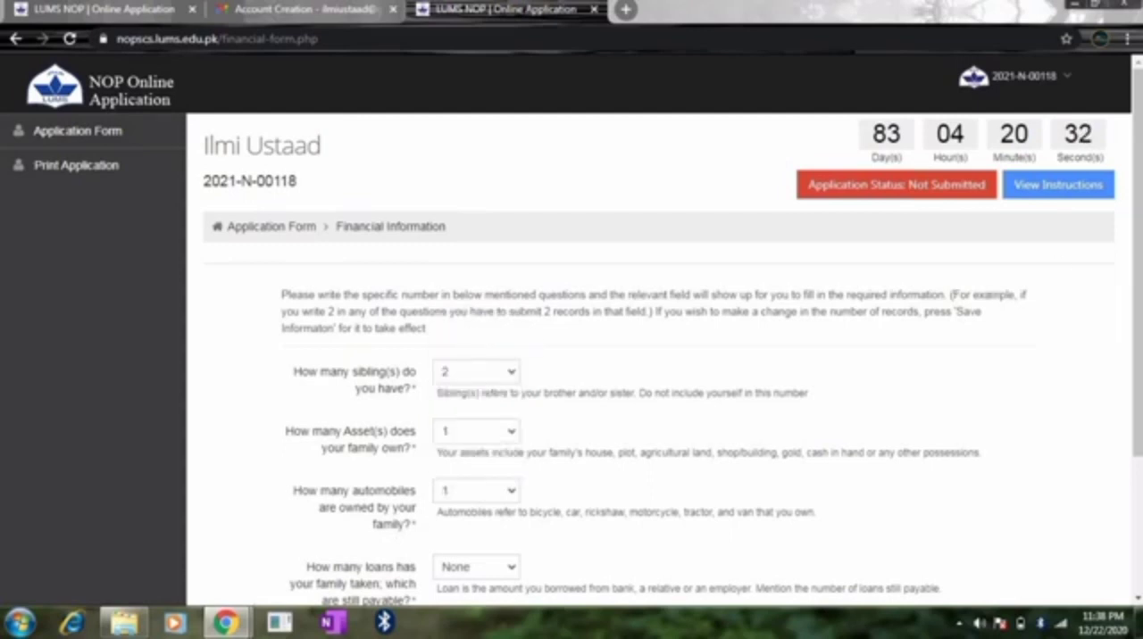
left_click_drag(1137, 235, 1137, 359)
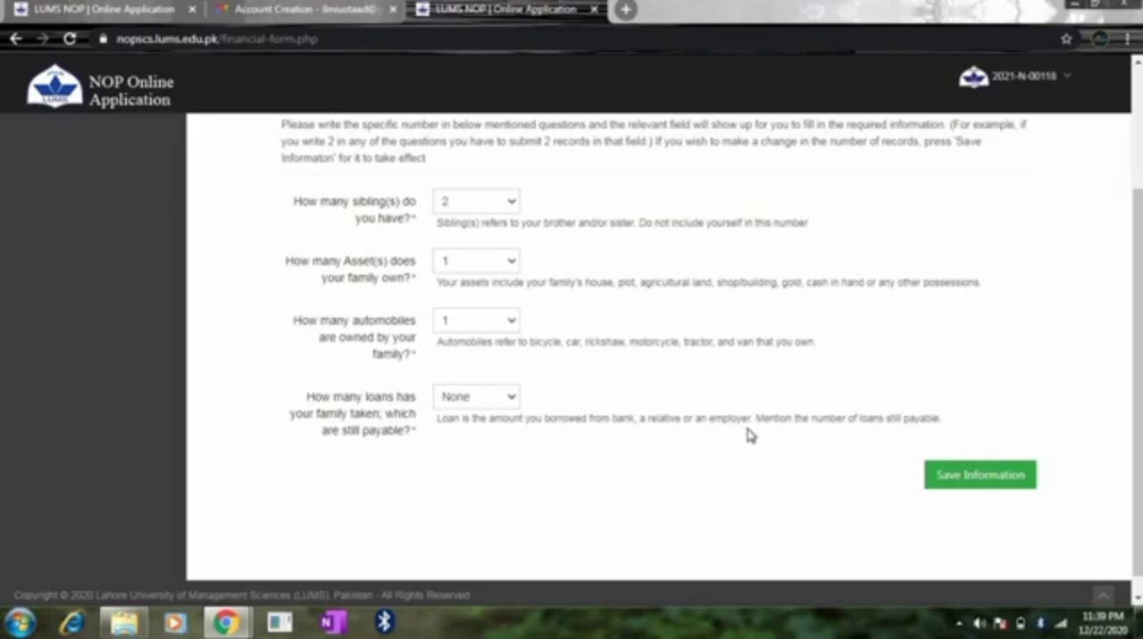
left_click(506, 398)
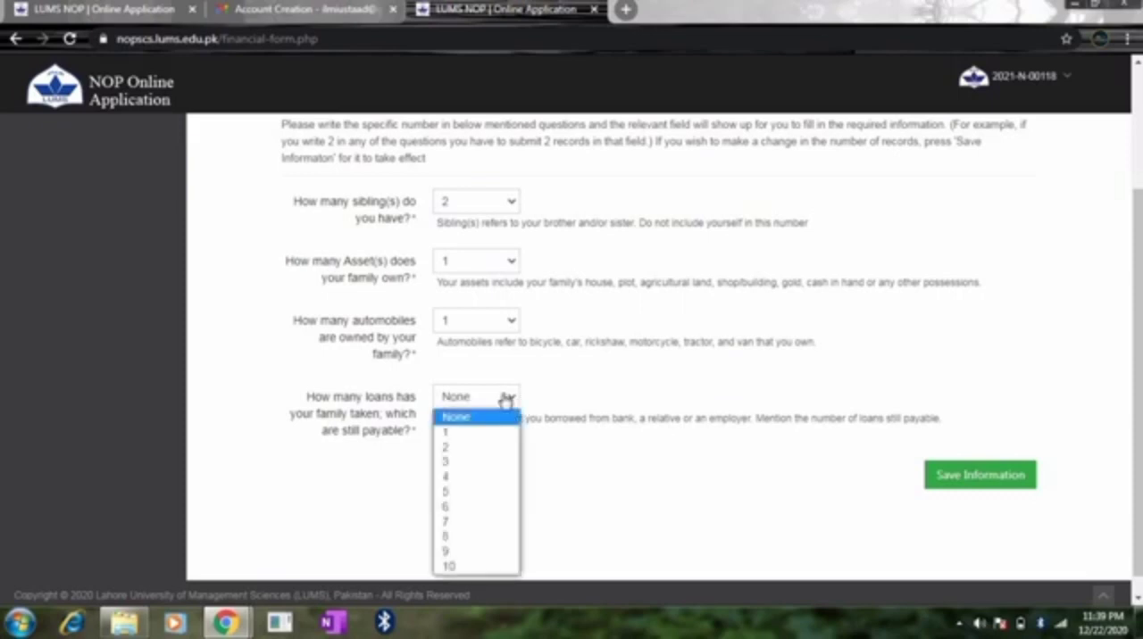
left_click(457, 433)
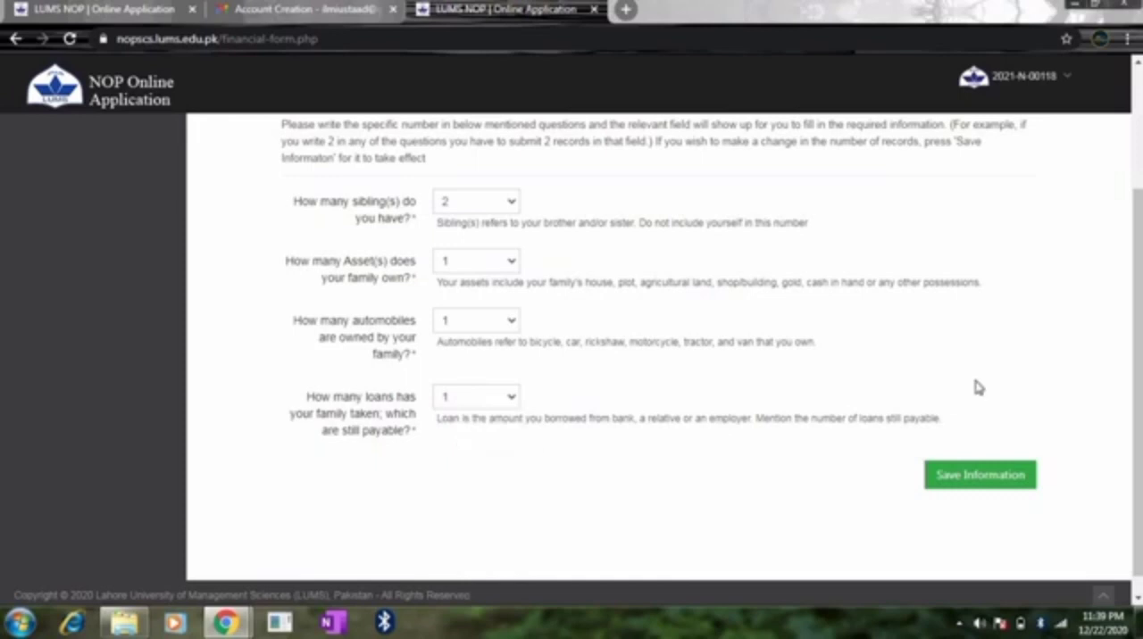
left_click(958, 483)
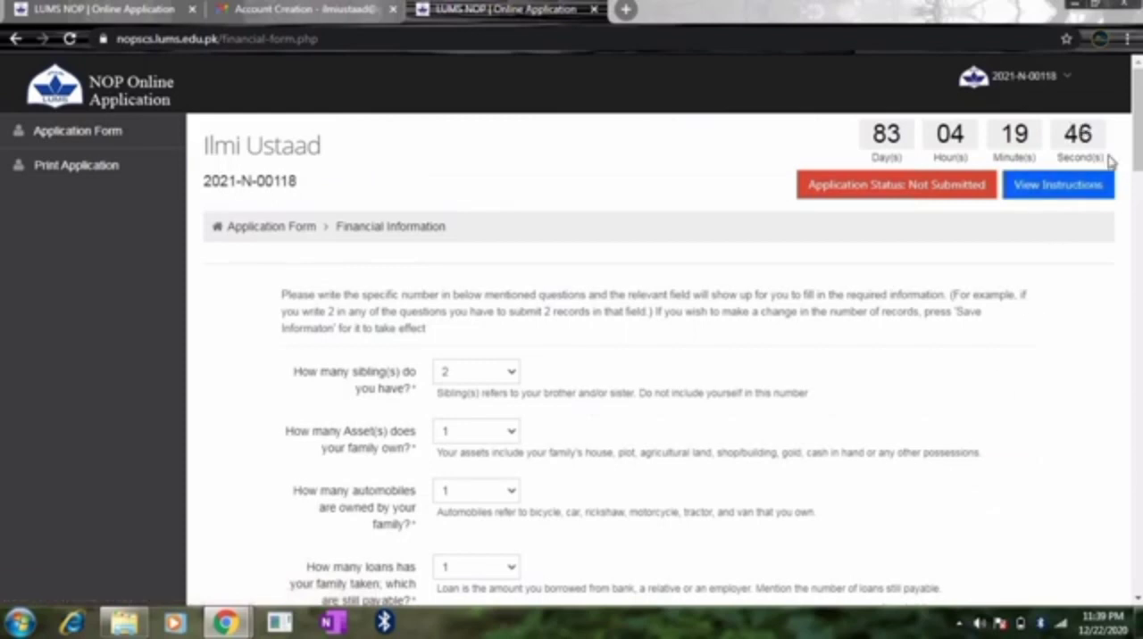
Step: Add a new sibling record in the Financial Information section and enter the sibling's name
scroll(1138, 136, "down", 2)
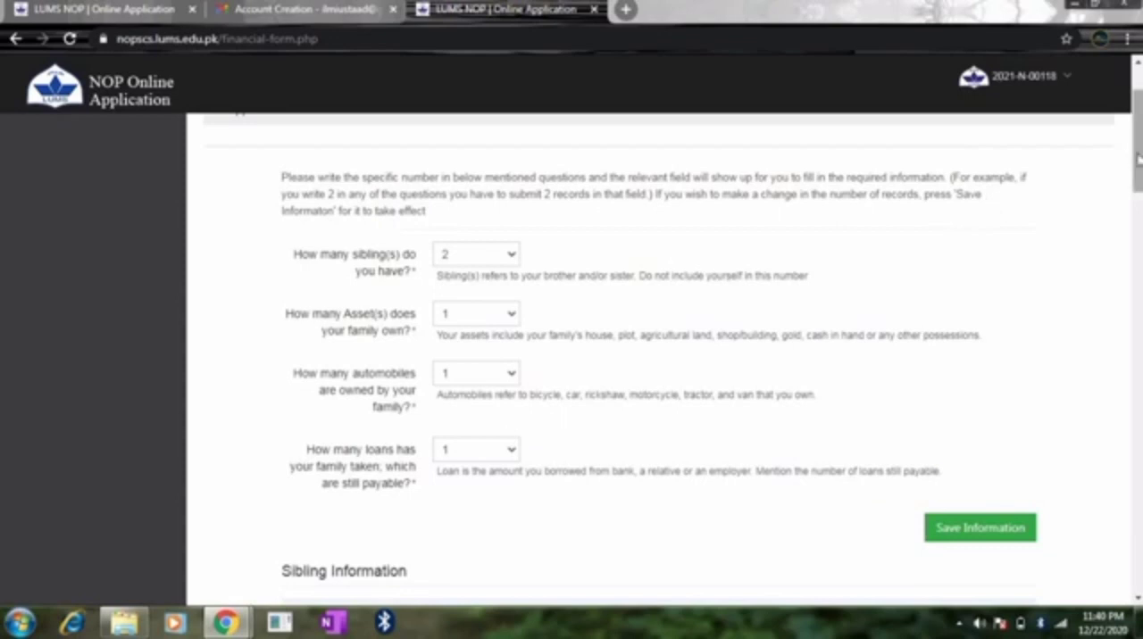
scroll(1139, 176, "down", 4)
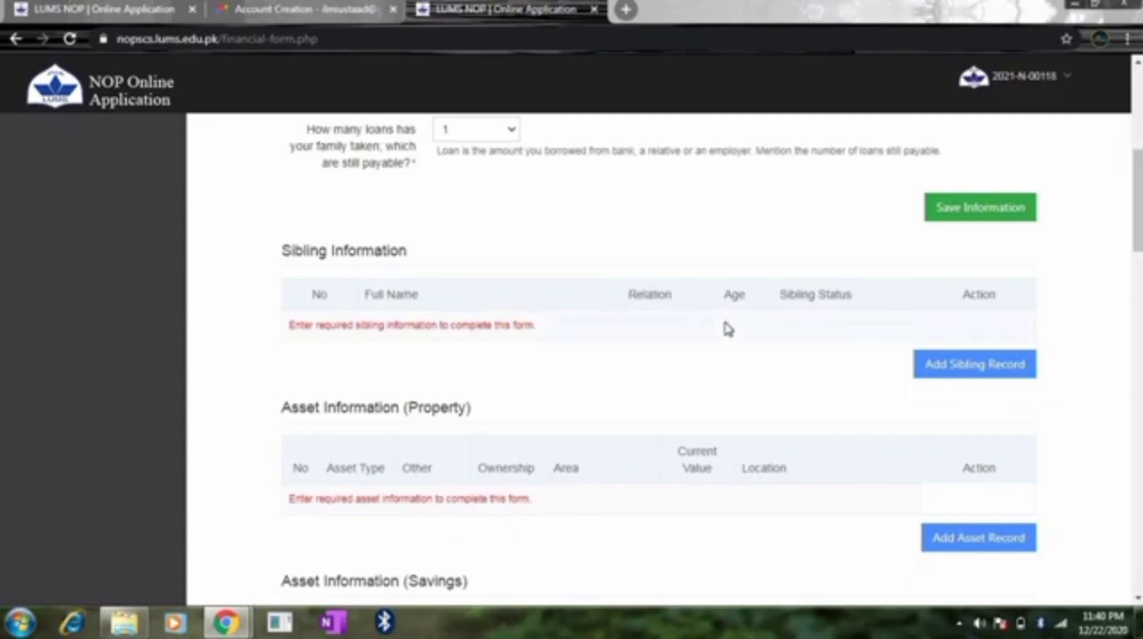
left_click(951, 368)
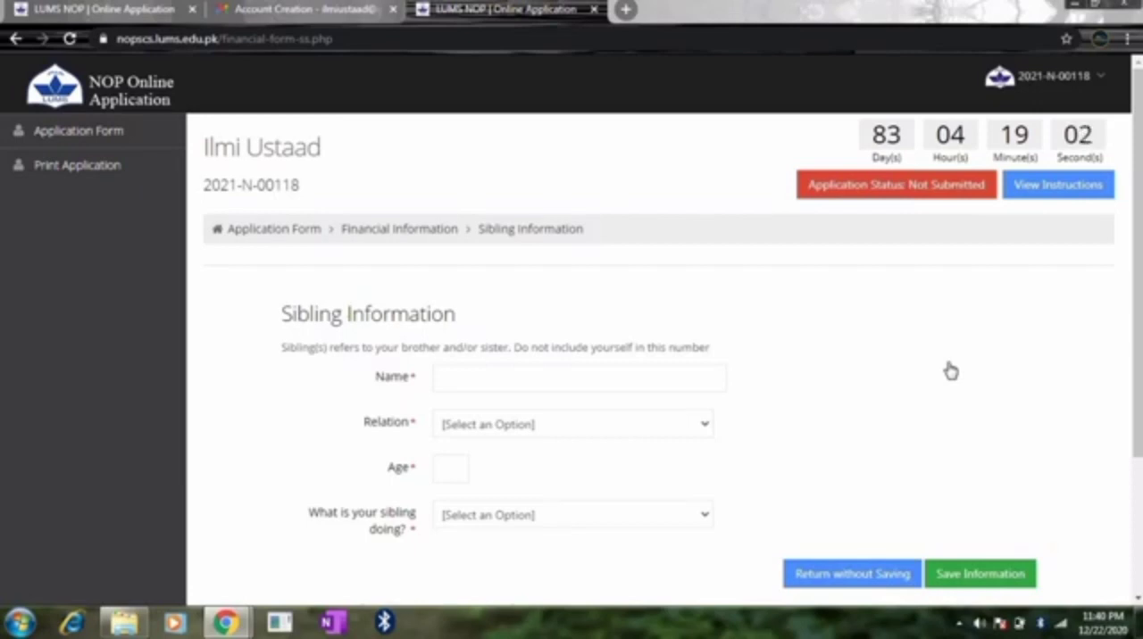
left_click(497, 376)
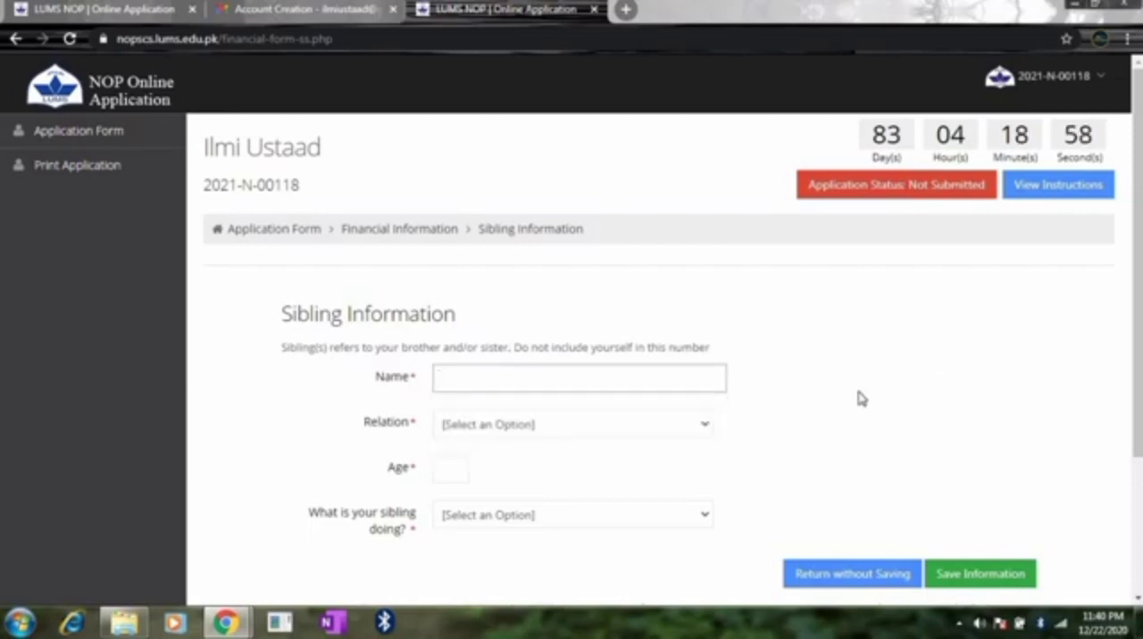
left_click(585, 380)
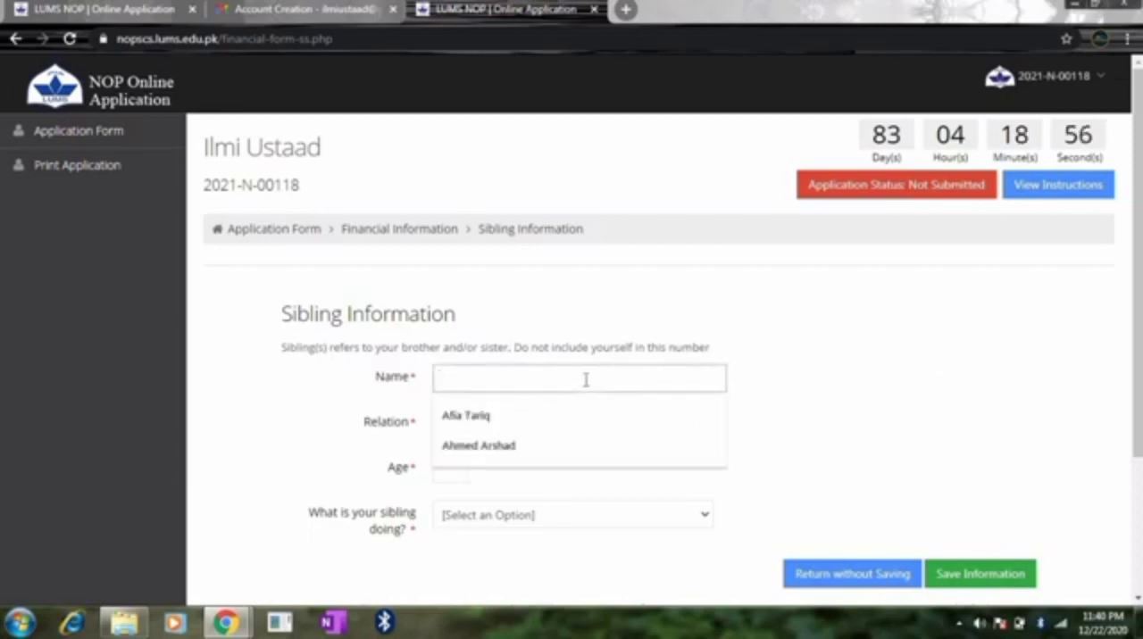
type("Rafay")
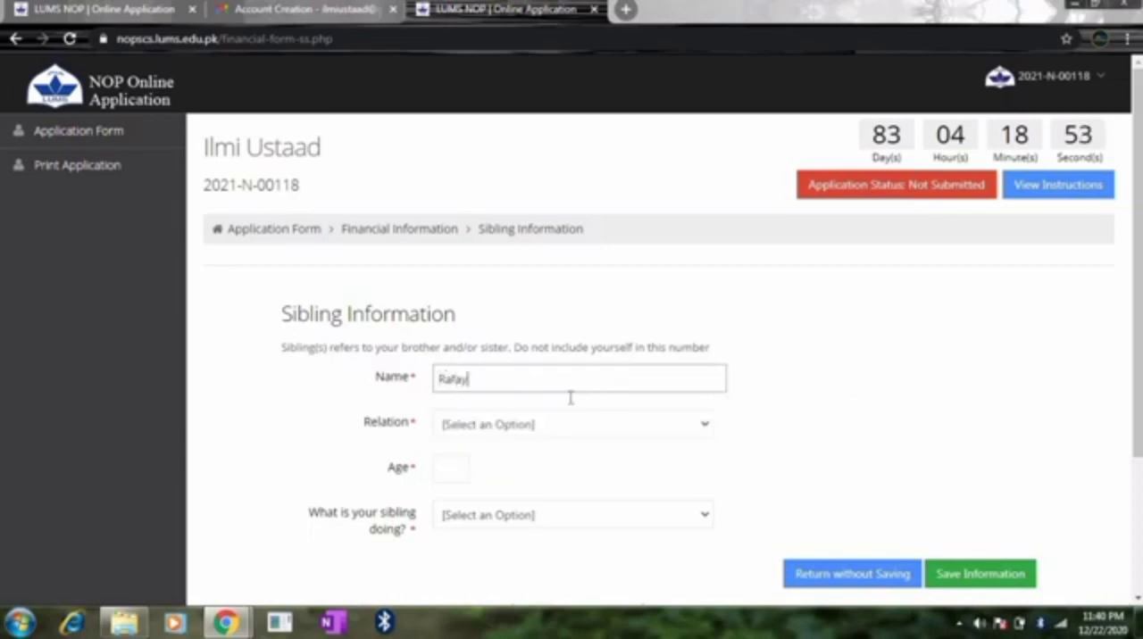
Step: Set the sibling's relation to Brother and the age to 11
left_click(533, 426)
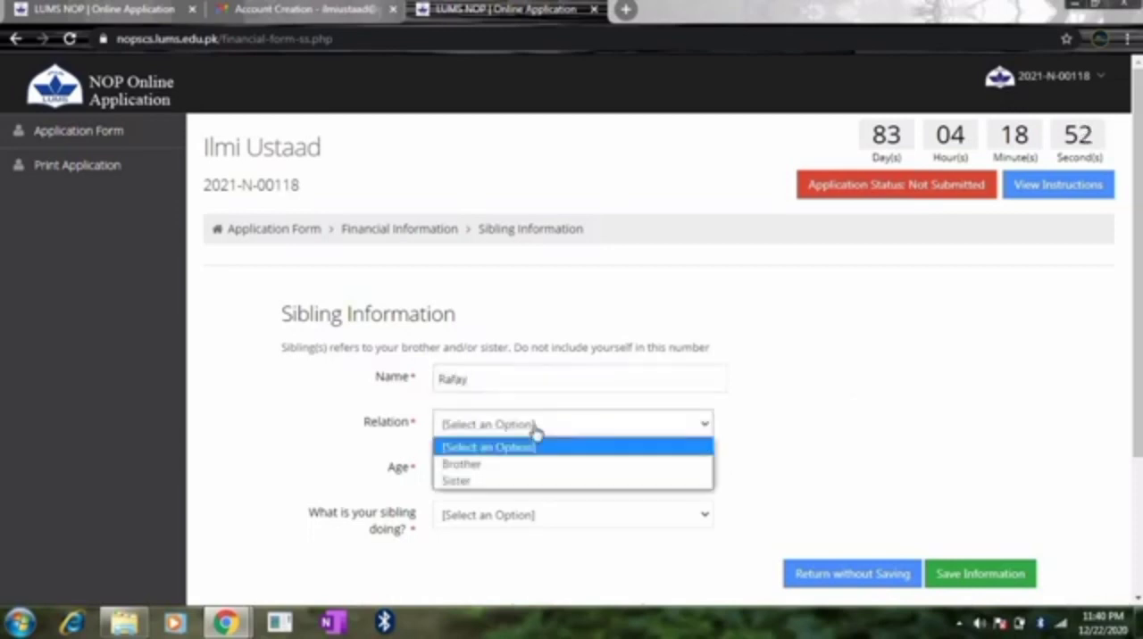
left_click(482, 479)
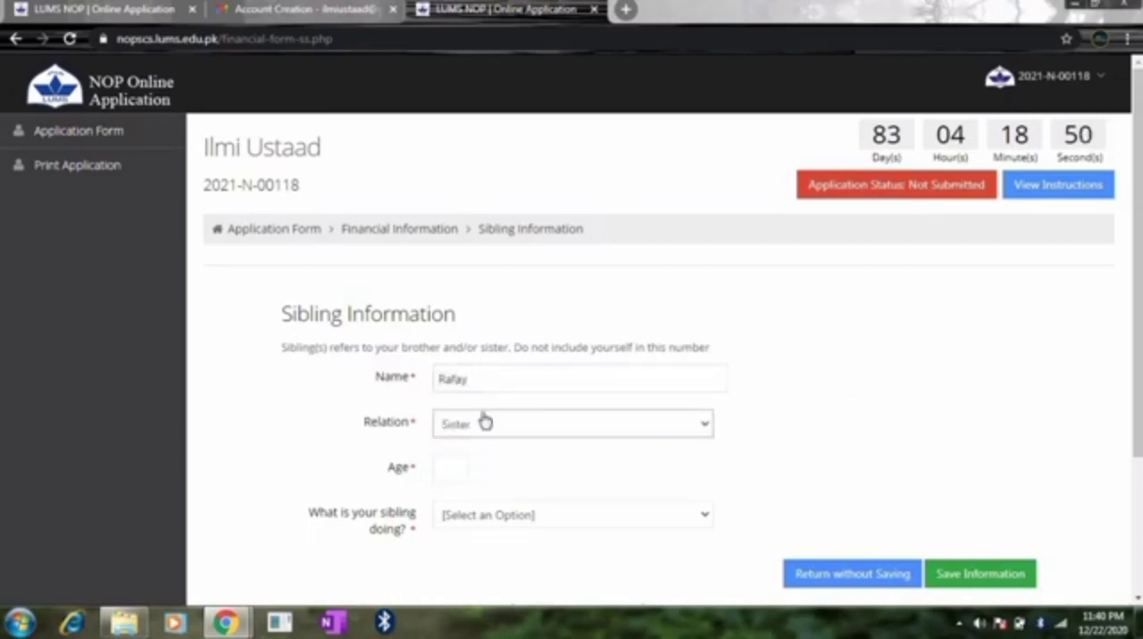
left_click(479, 423)
left_click(464, 465)
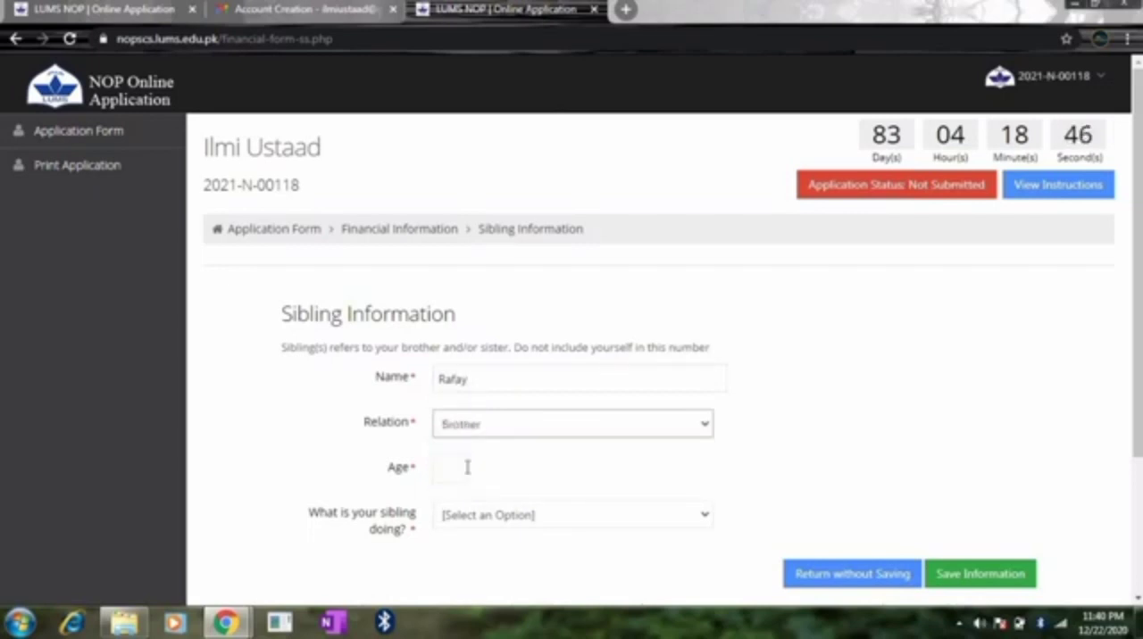
left_click(466, 467)
type("11")
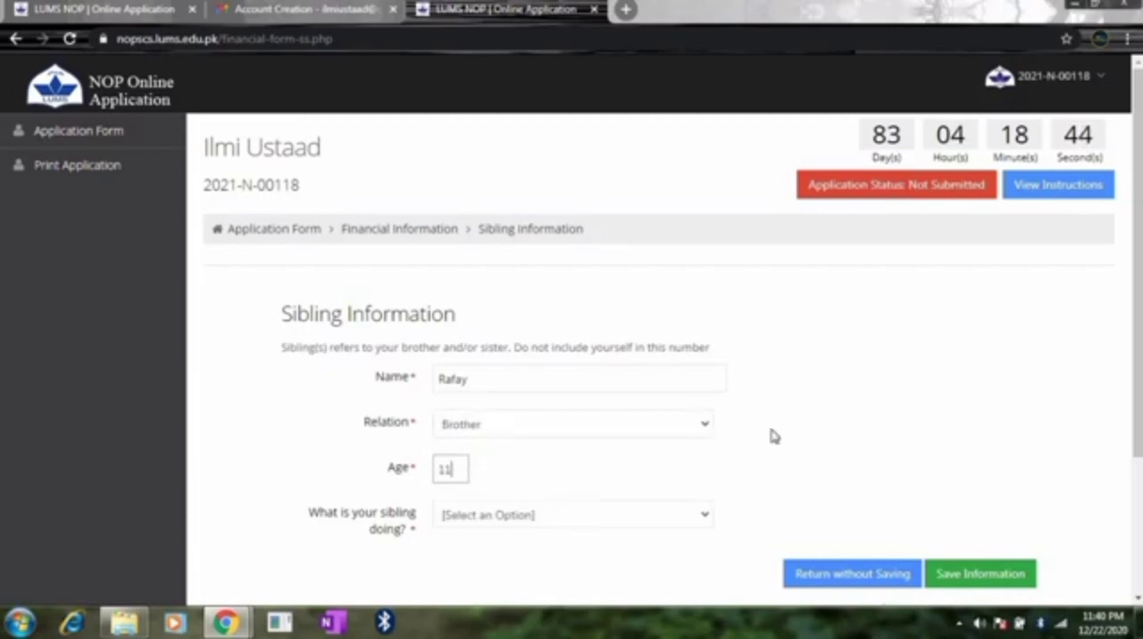
Step: Choose Studying as what the sibling is doing
left_click(593, 518)
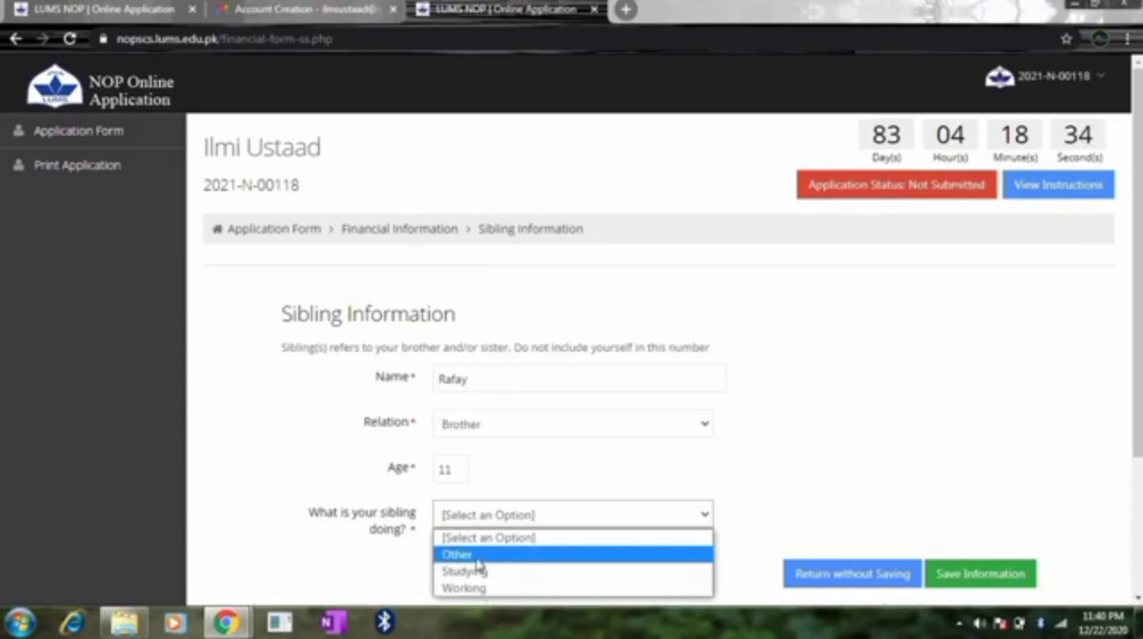
left_click(929, 379)
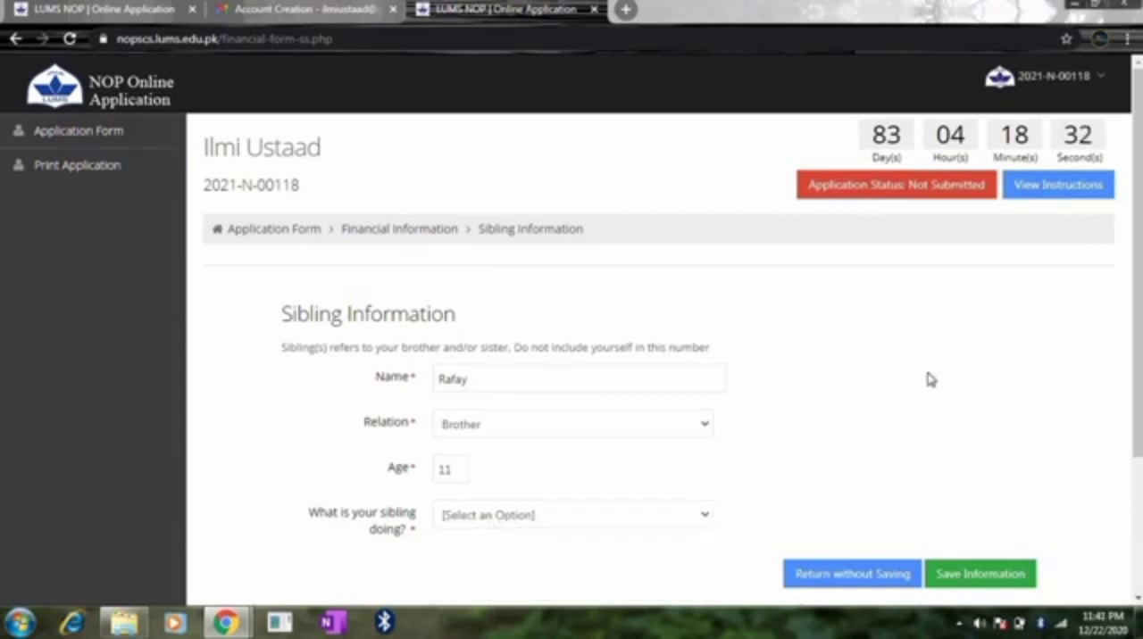
scroll(929, 379, "down", 1)
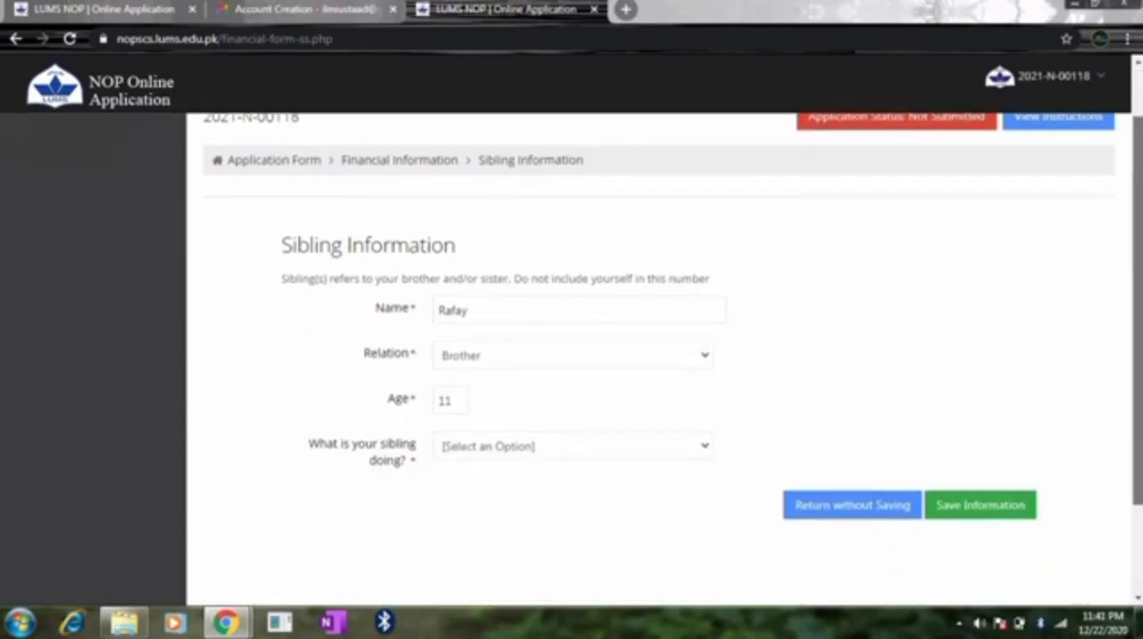
scroll(553, 322, "down", 1)
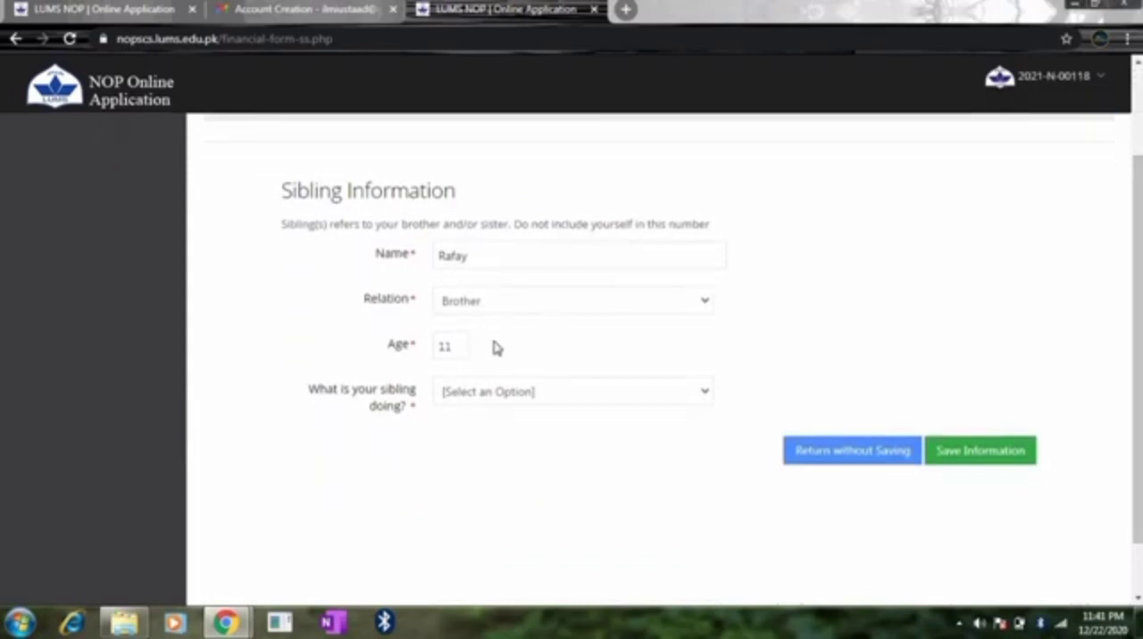
left_click(508, 394)
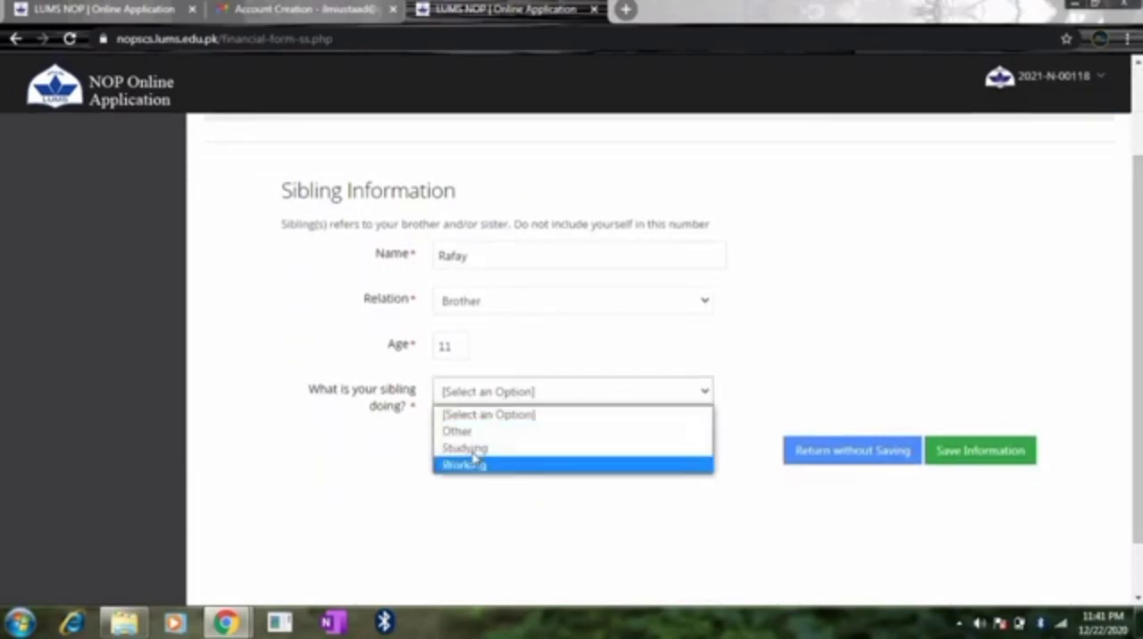
left_click(473, 449)
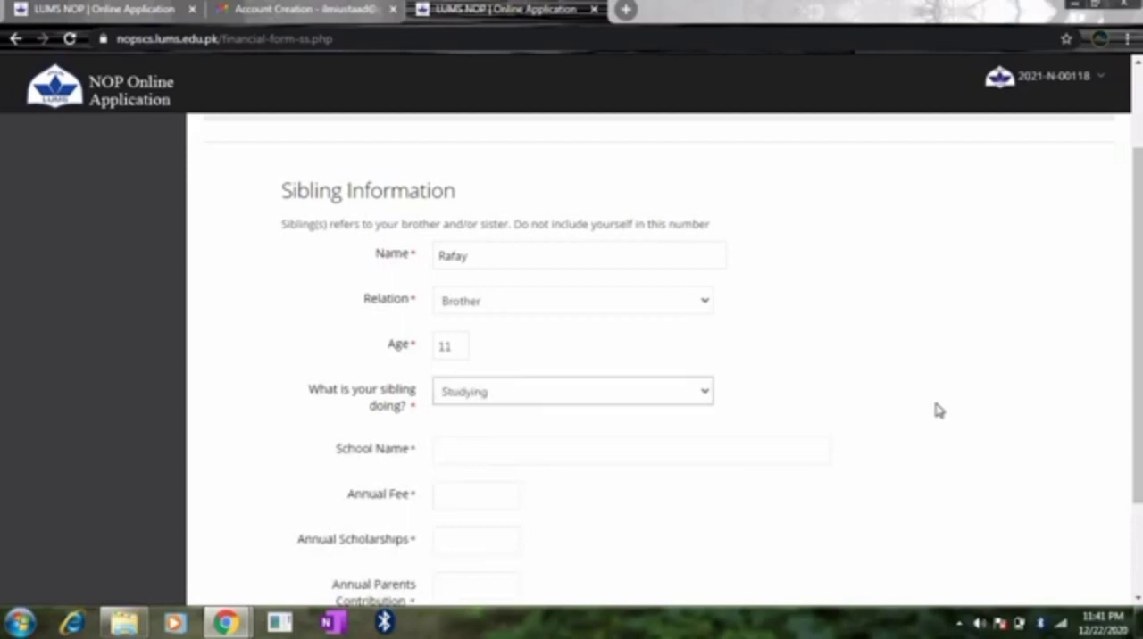
Step: Fill in the sibling's school with the suggested Liaqat Campus, Jinnah Education System entry and set the annual fee to 19200
scroll(1116, 317, "down", 1)
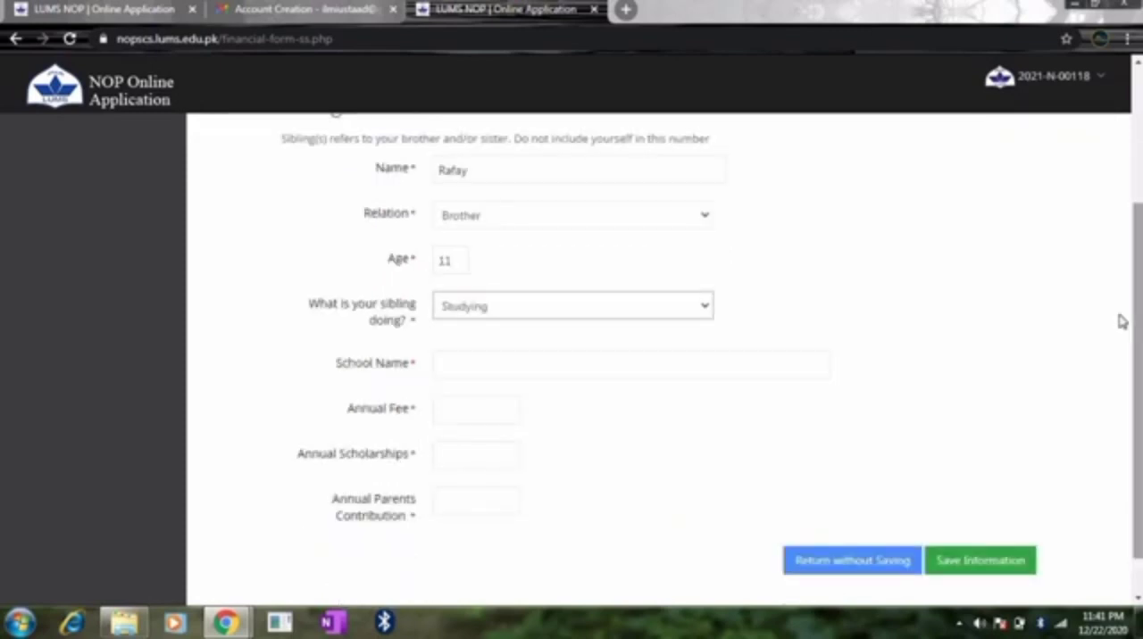
left_click(556, 362)
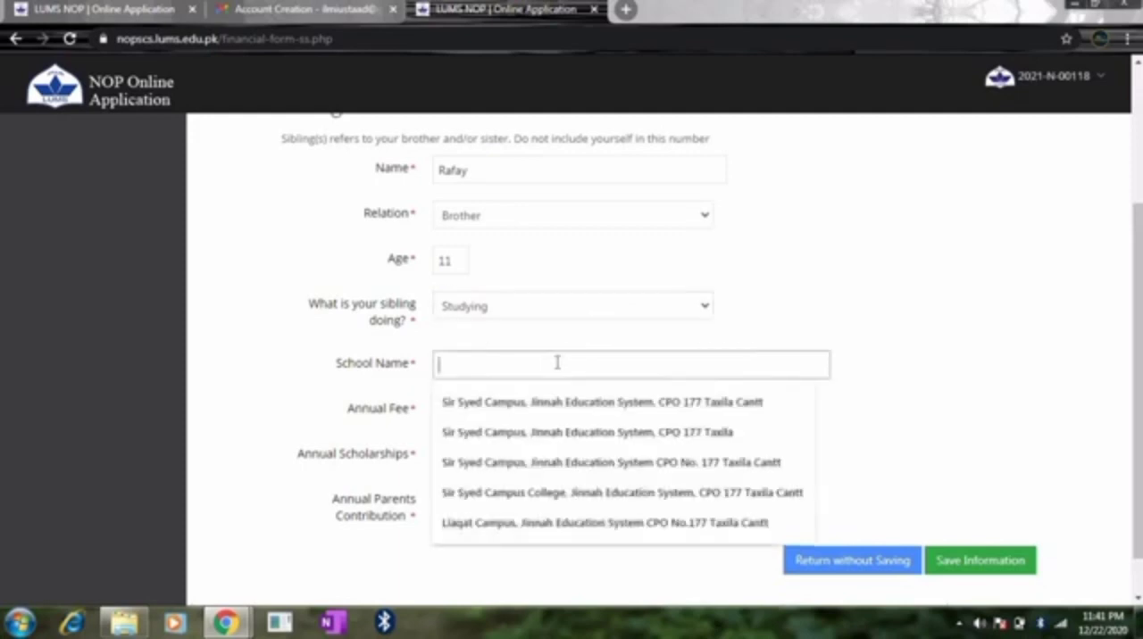
left_click(518, 523)
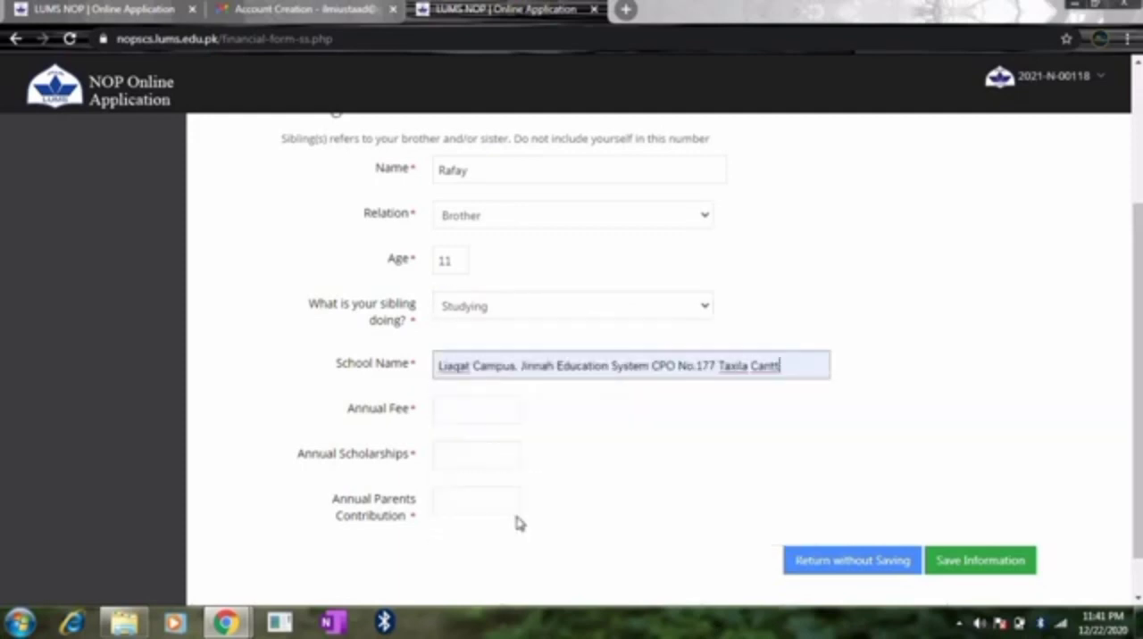
left_click(486, 413)
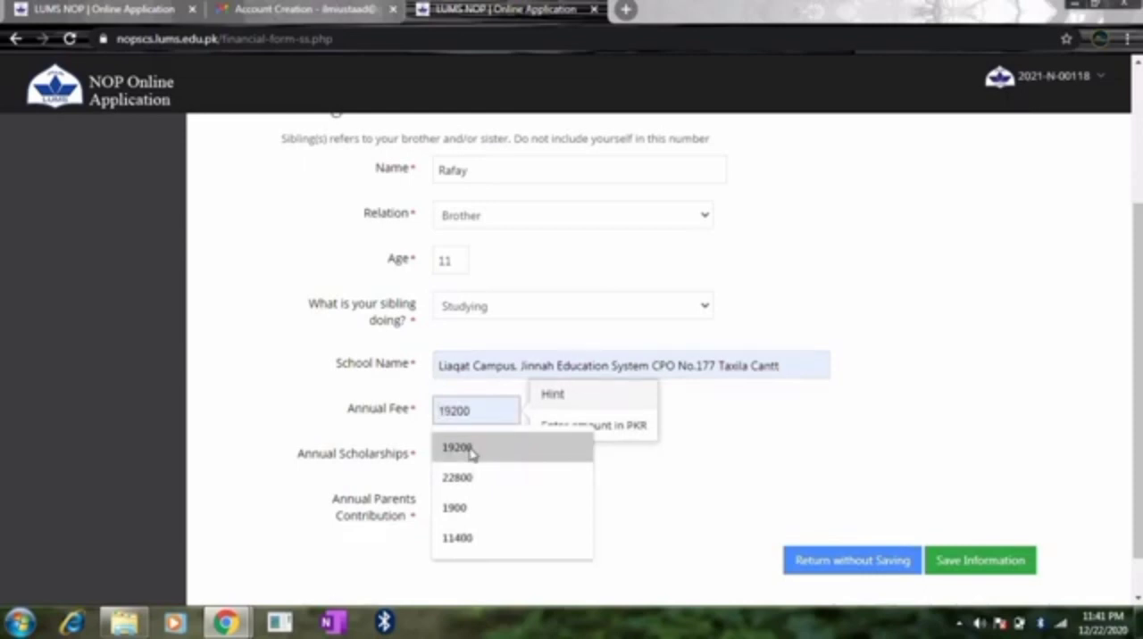
left_click(472, 449)
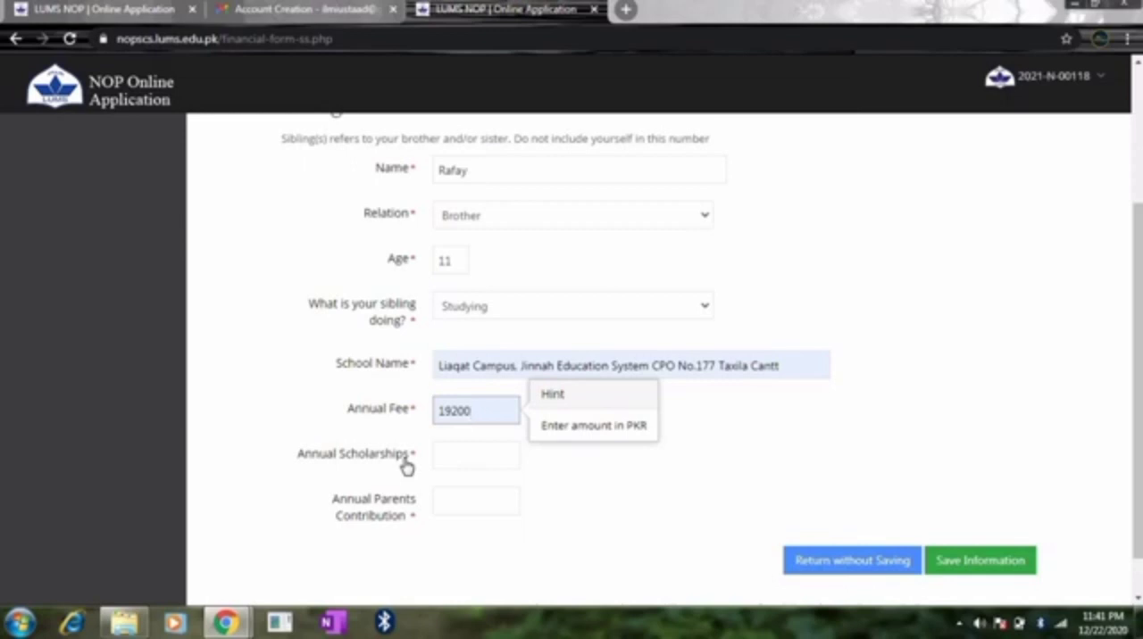
Step: Set the sibling's annual scholarships to 0 and the annual parents' contribution to 19200
left_click(454, 457)
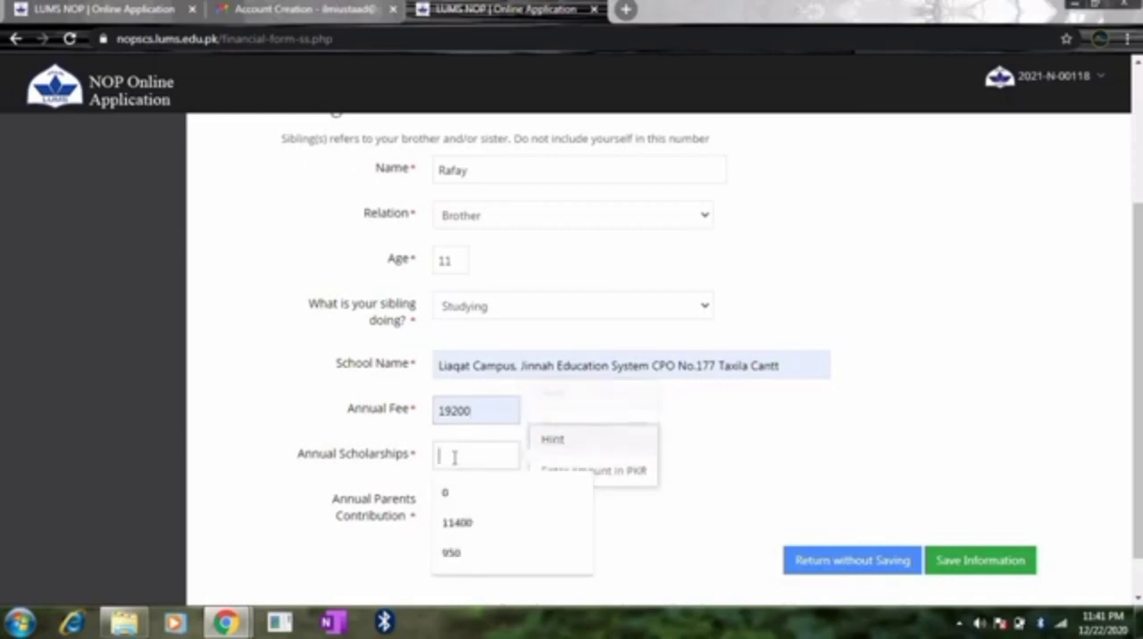
type("0")
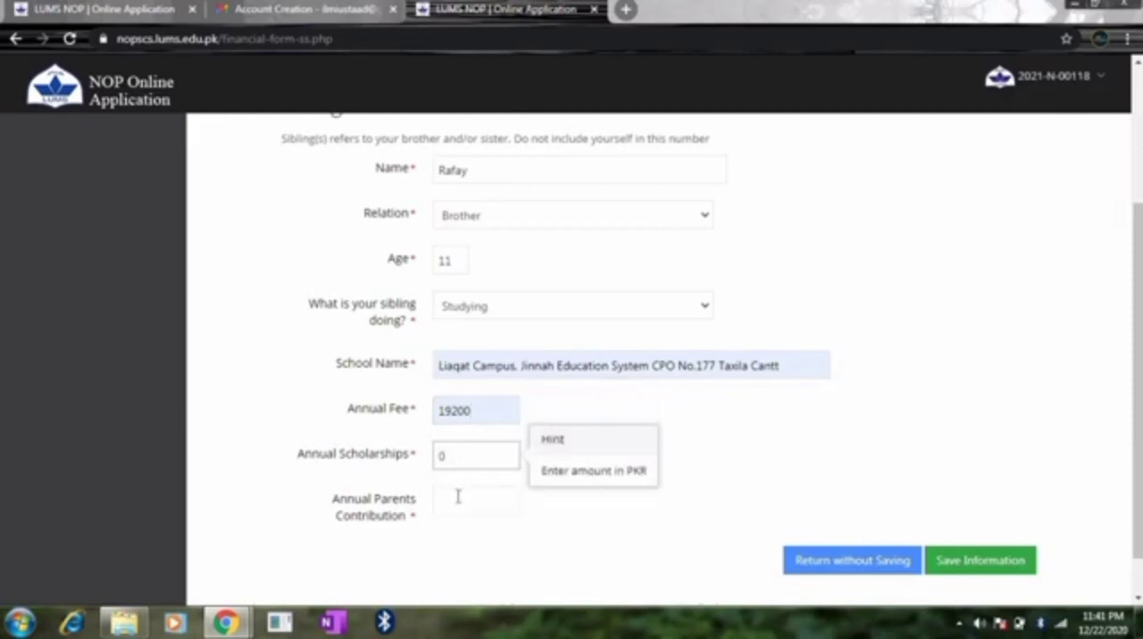
left_click(458, 496)
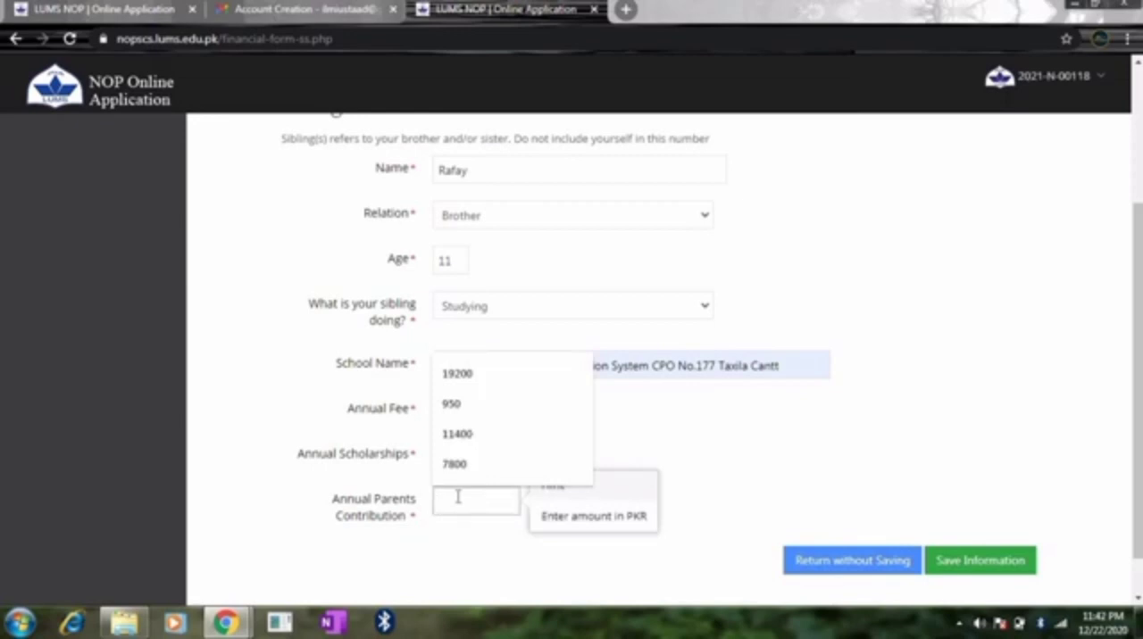
left_click(453, 547)
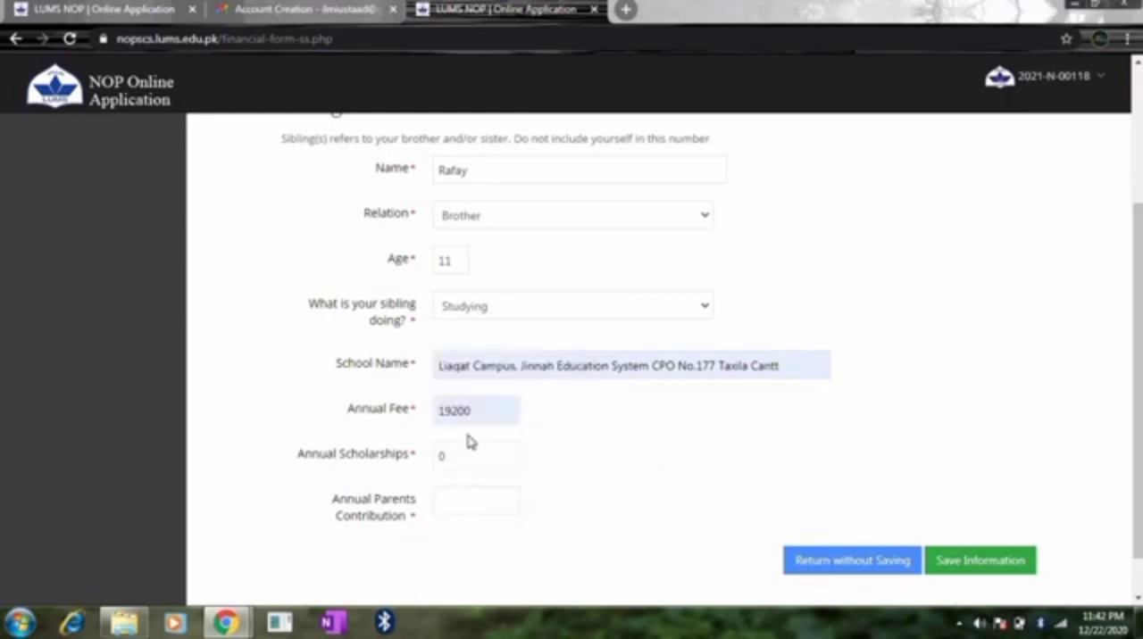
left_click(458, 500)
type("19")
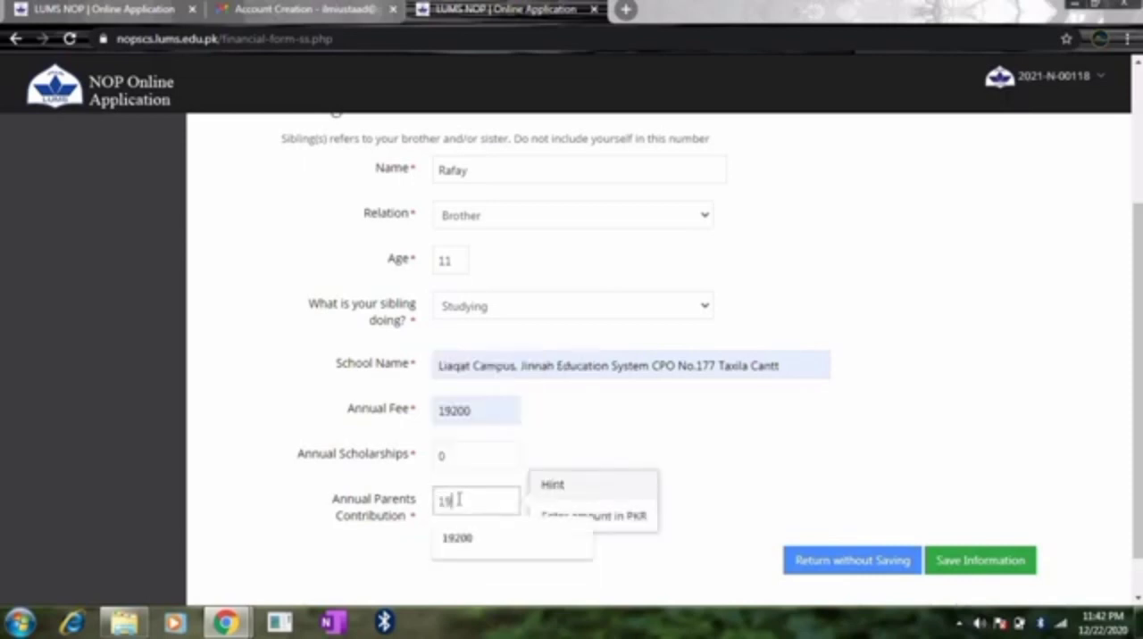
type("200")
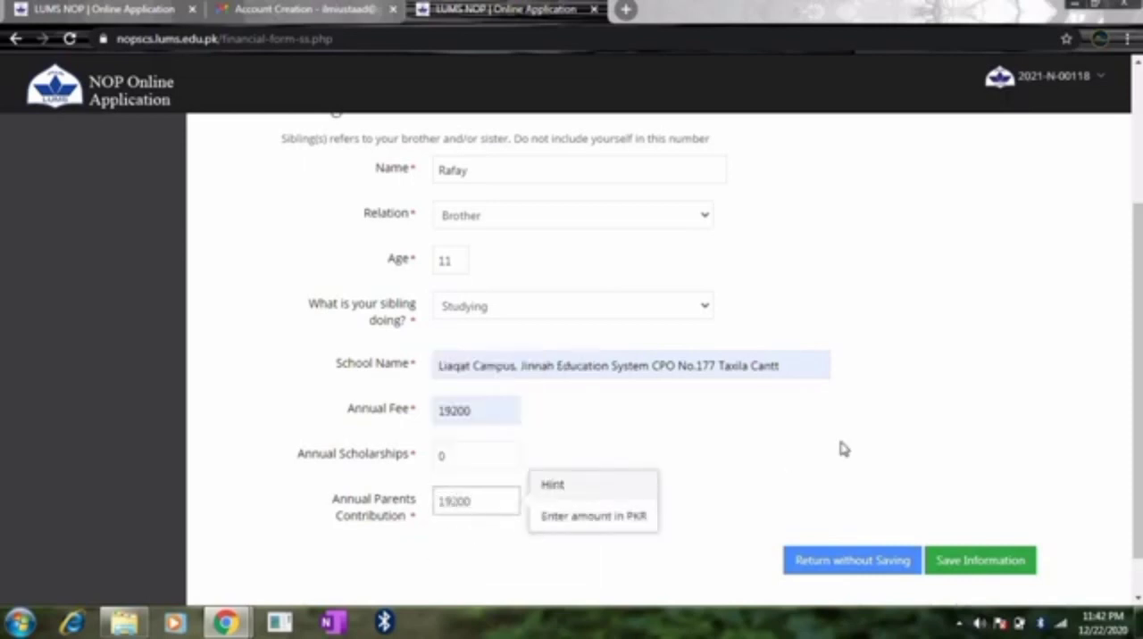
Step: Review the completed details of the brother's sibling record and save the information
left_click(918, 447)
left_click(505, 507)
left_click(705, 419)
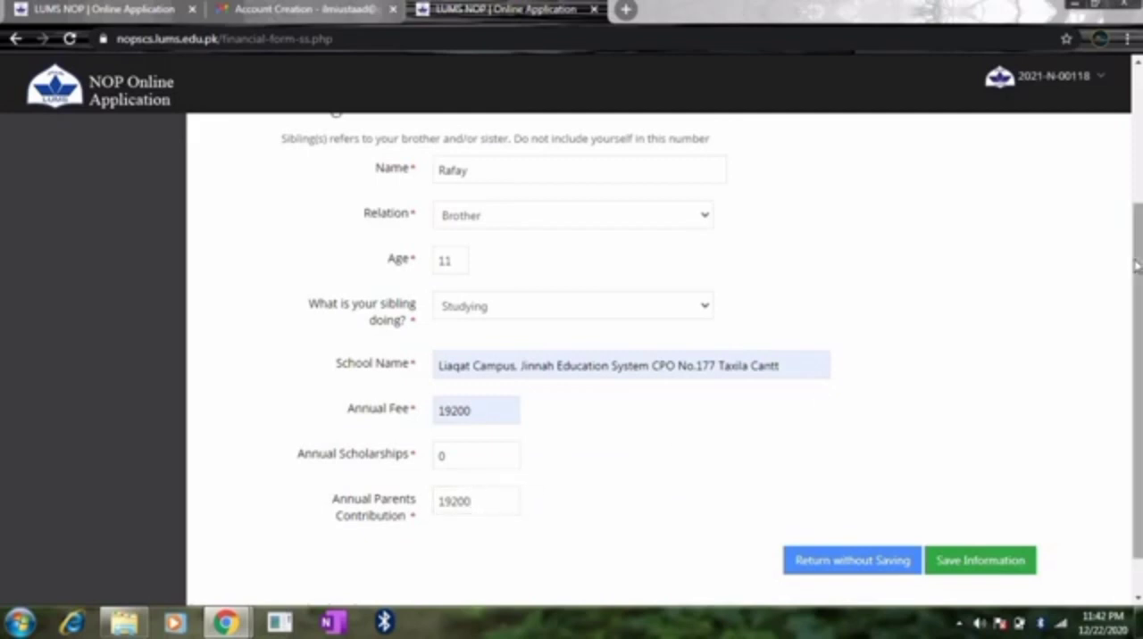
scroll(1138, 262, "up", 3)
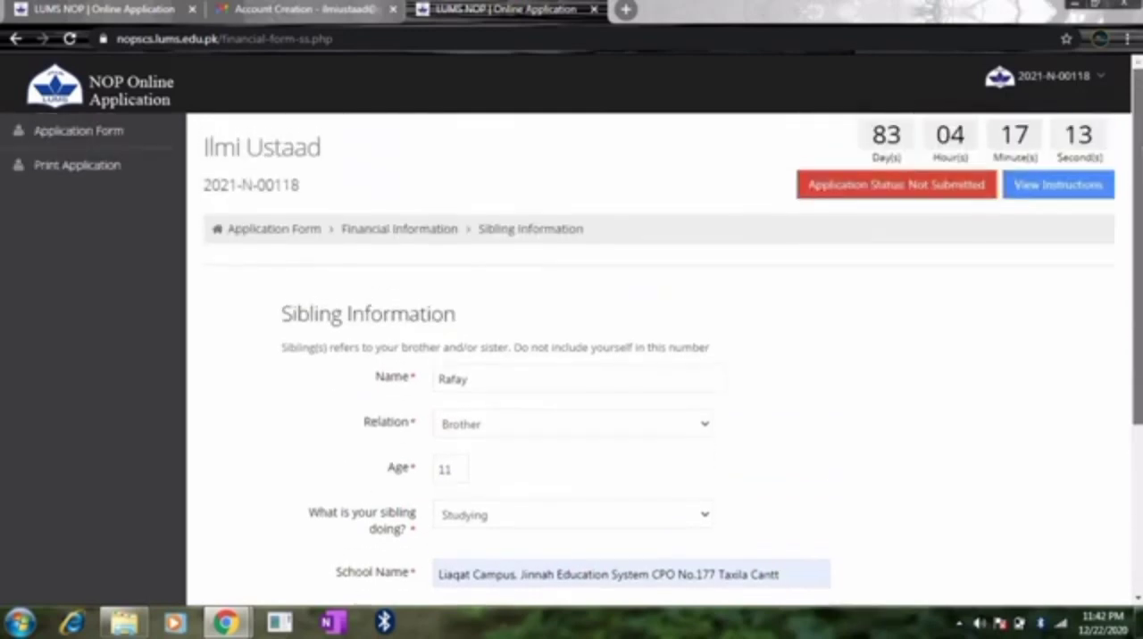
scroll(1139, 204, "down", 2)
scroll(1140, 203, "down", 2)
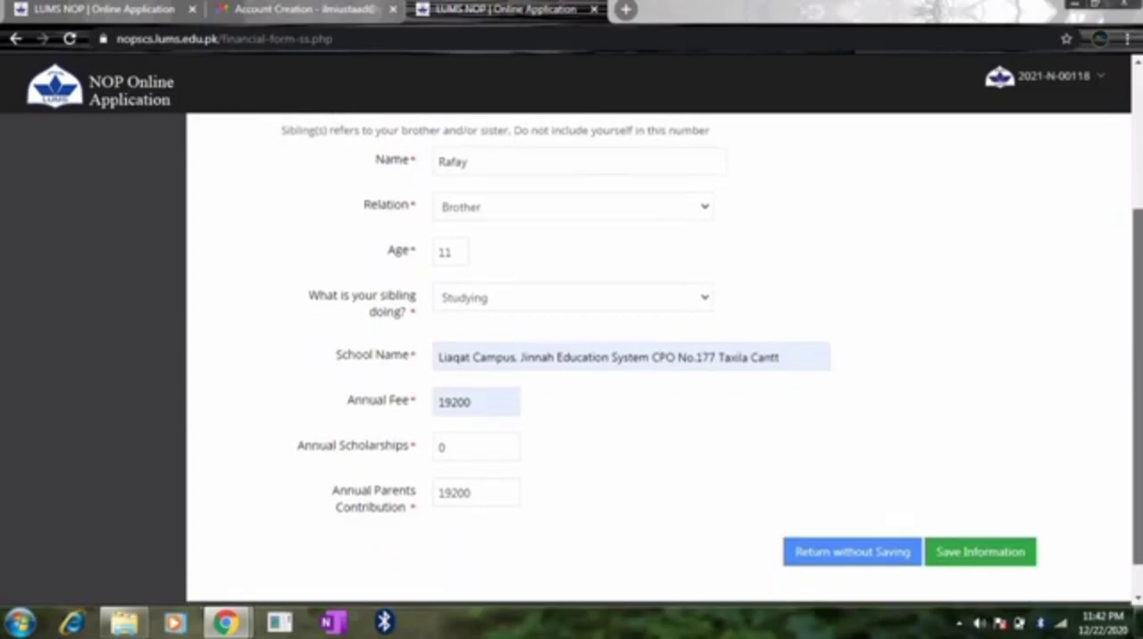
scroll(1124, 298, "down", 1)
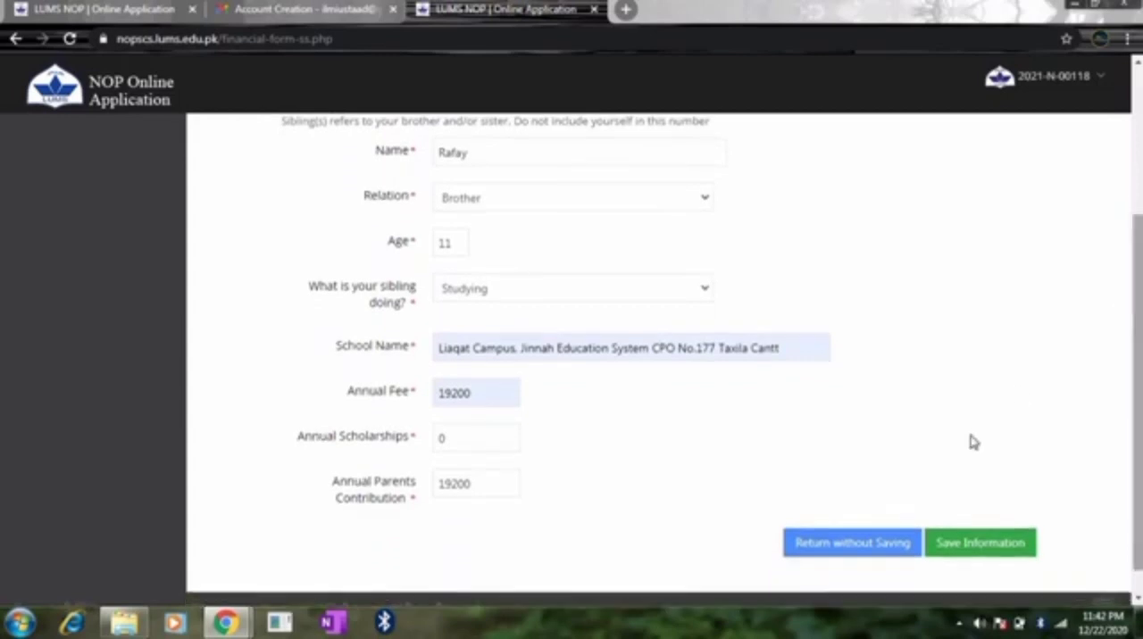
left_click(946, 546)
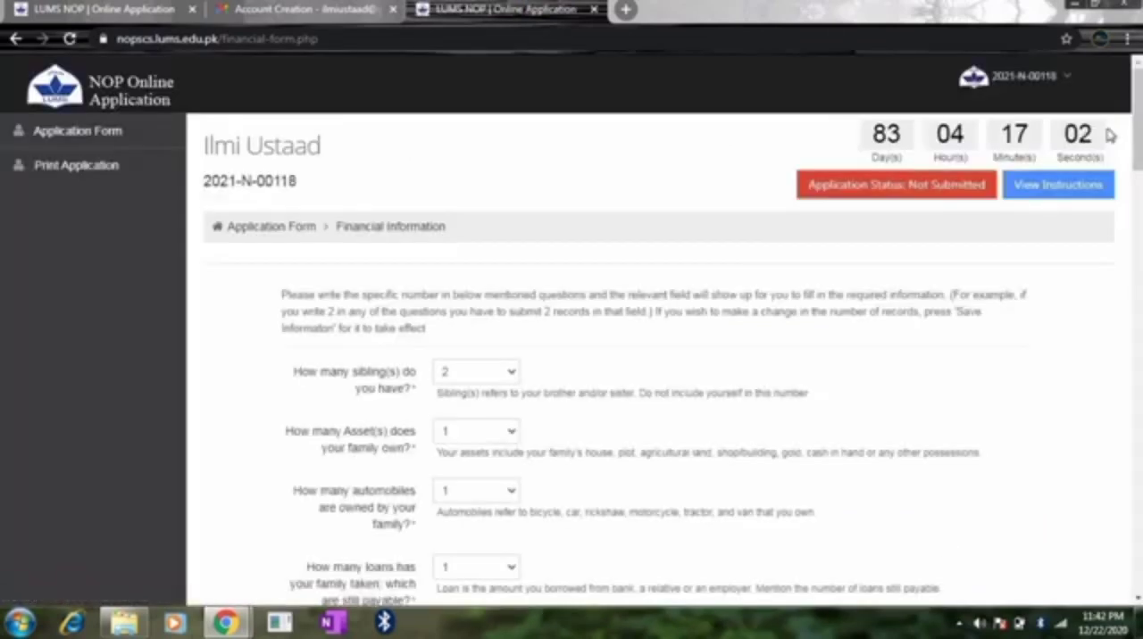
Step: Add a second sibling record and enter the sibling's name
left_click_drag(1136, 128, 1137, 213)
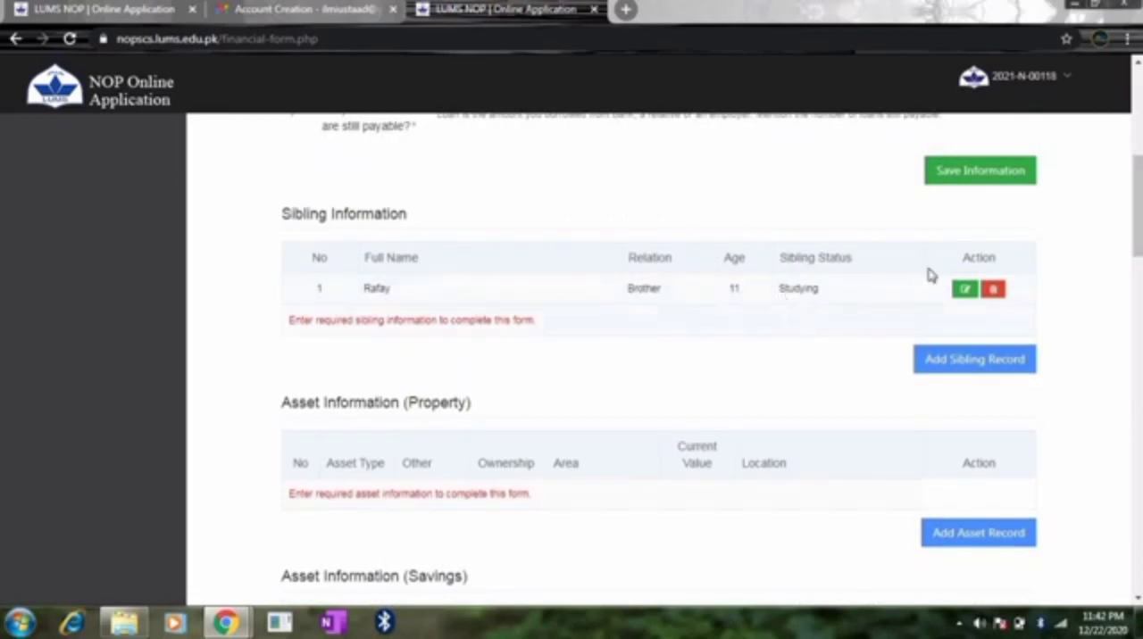
left_click(998, 365)
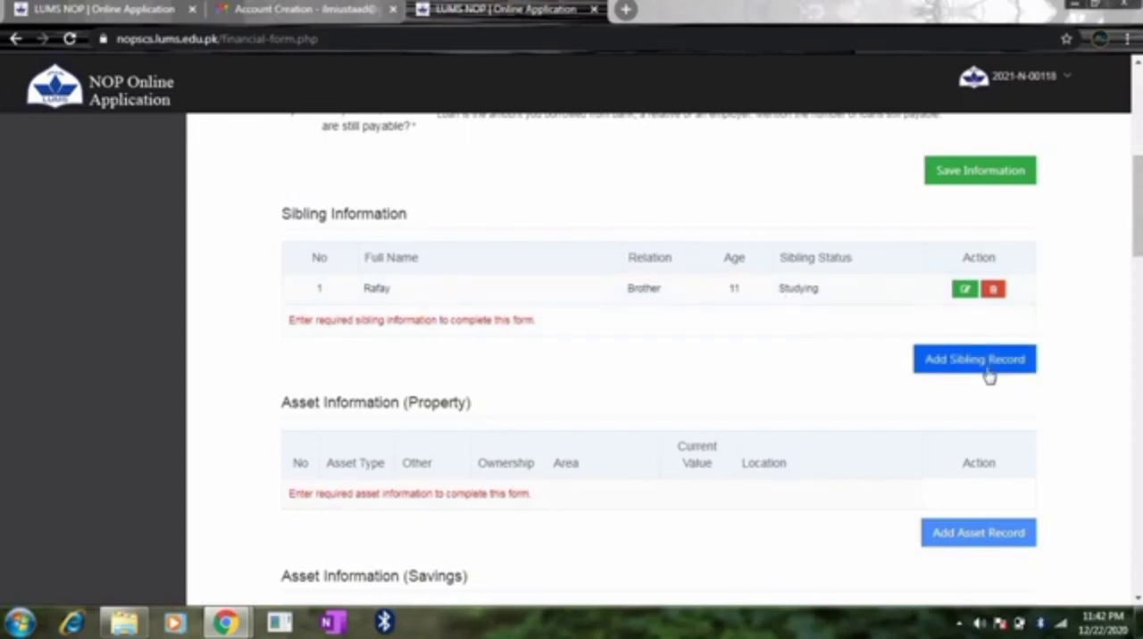
left_click(985, 362)
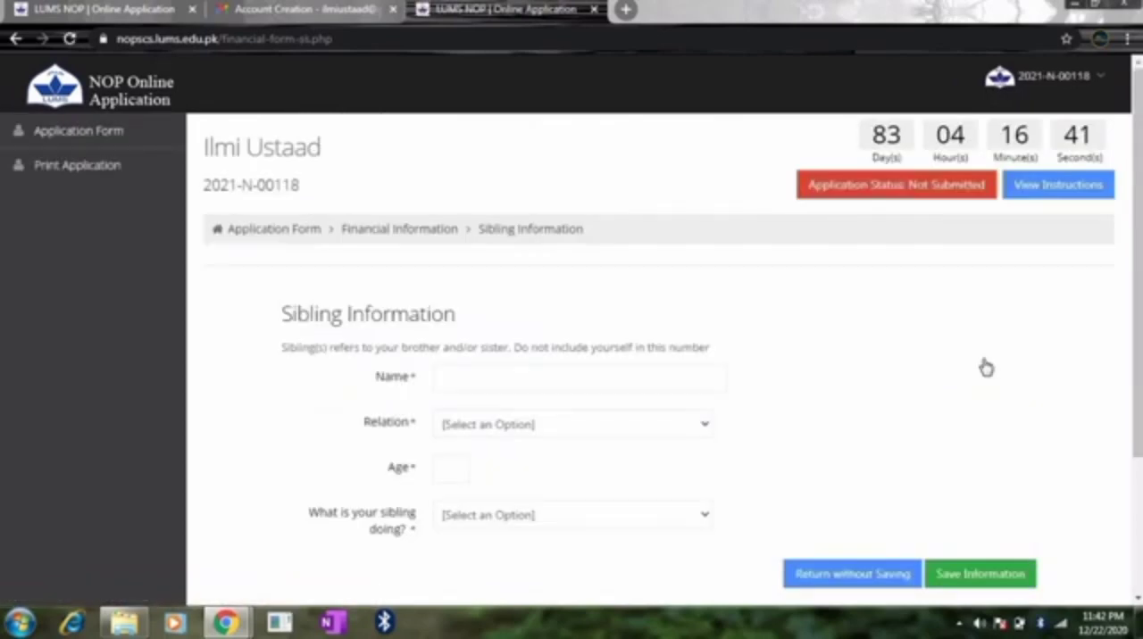
left_click(608, 380)
type("Hafsa")
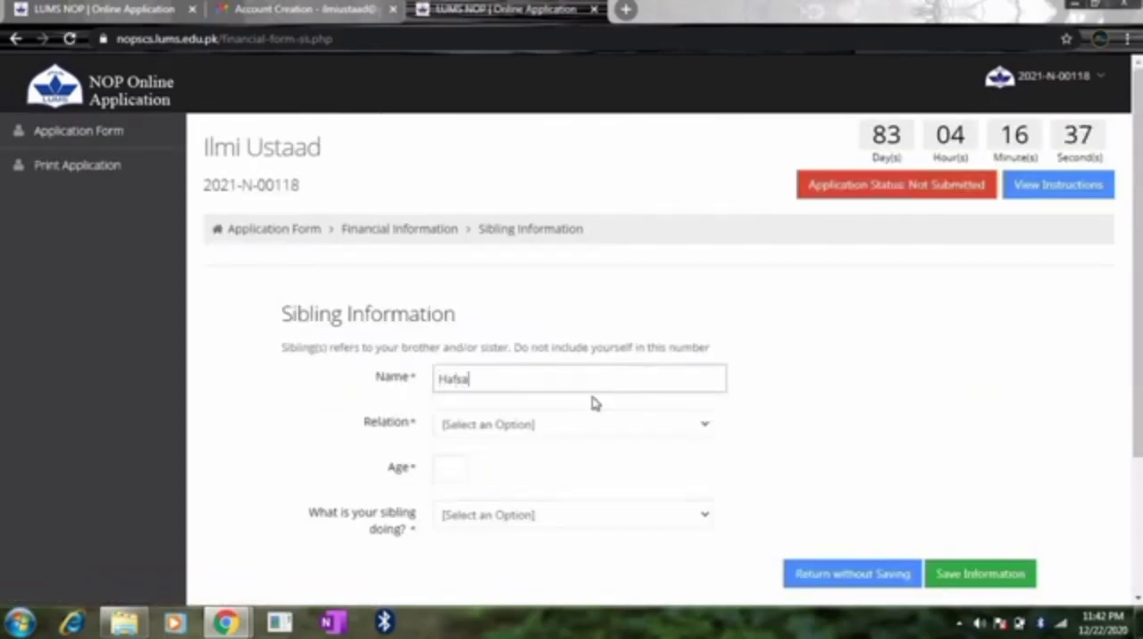
Step: Set the sibling's relation to Sister, the age to 14 and the current activity to Studying
left_click(544, 429)
left_click(464, 480)
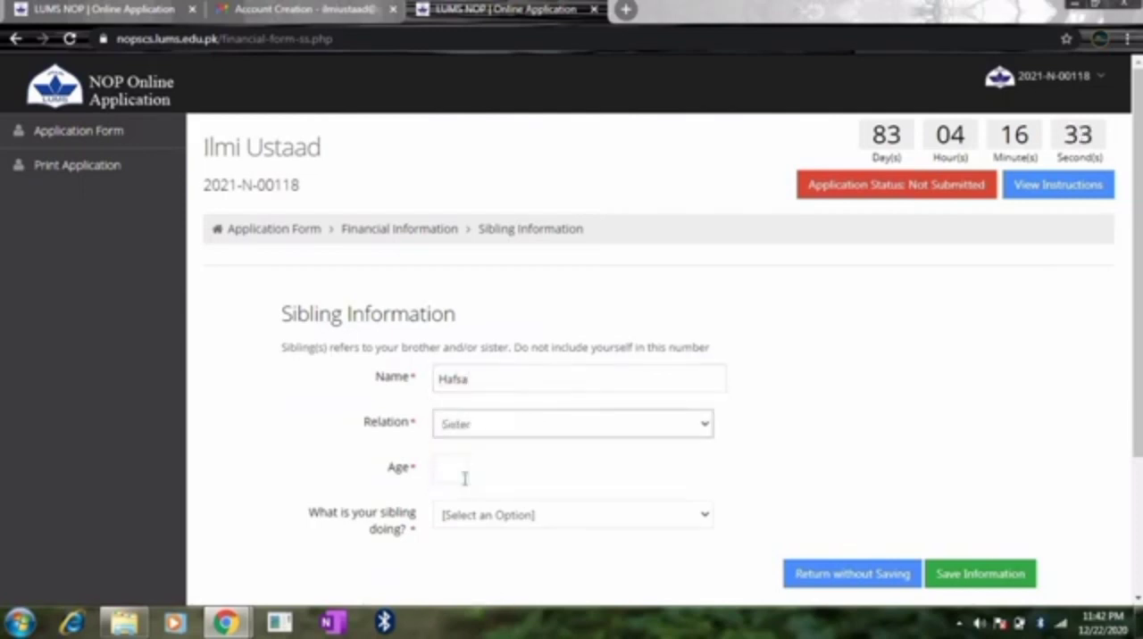
left_click(459, 470)
type("1")
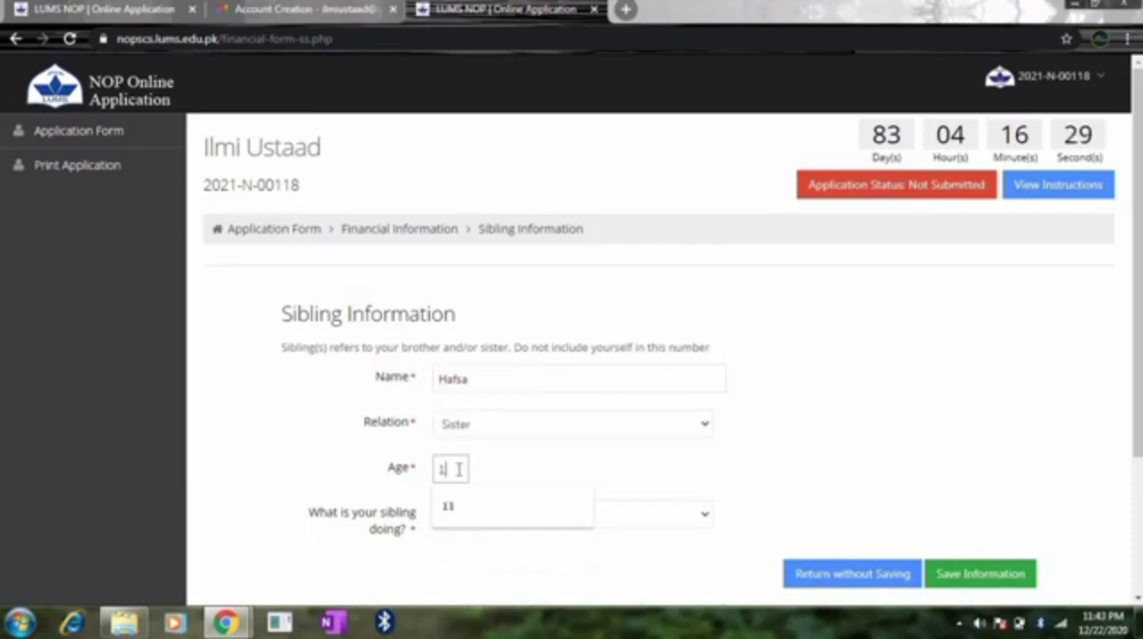
type("4")
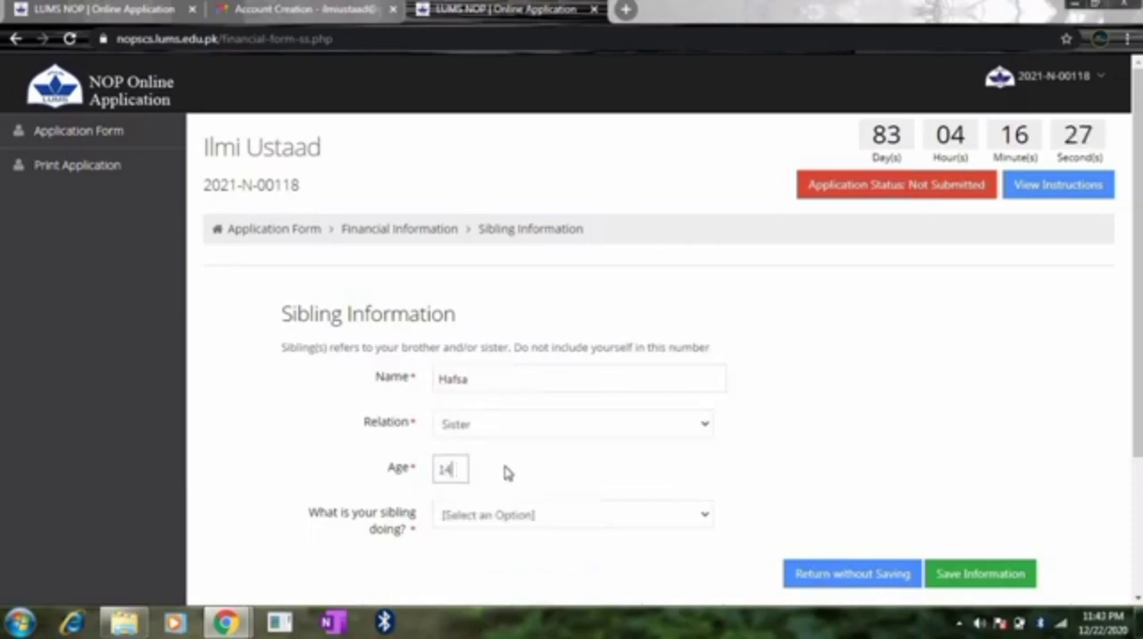
left_click(491, 516)
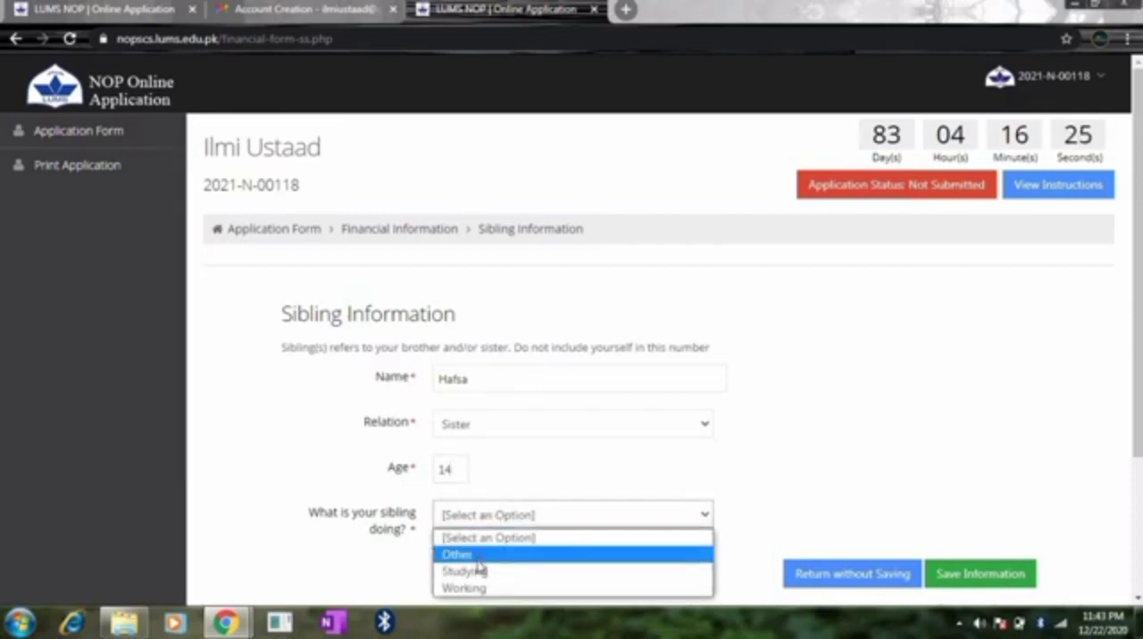
left_click(477, 571)
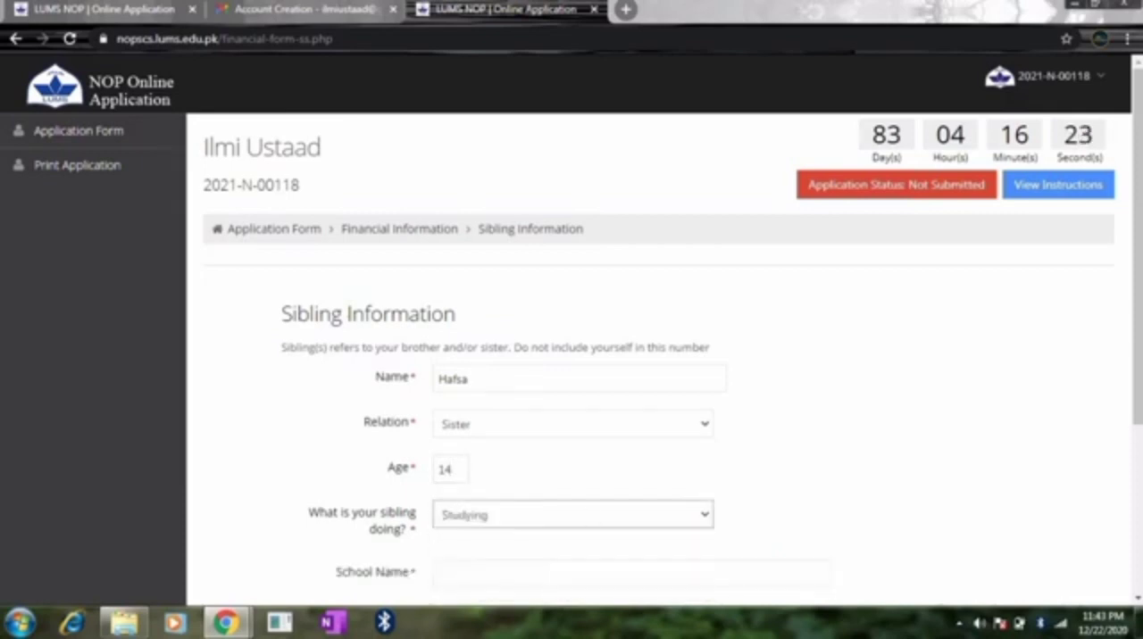
Step: Fill in the sister's school with the suggested Liaqat Campus, Jinnah Education System entry and set the annual fee to 19200
scroll(1138, 437, "down", 2)
scroll(1138, 438, "down", 1)
left_click(616, 357)
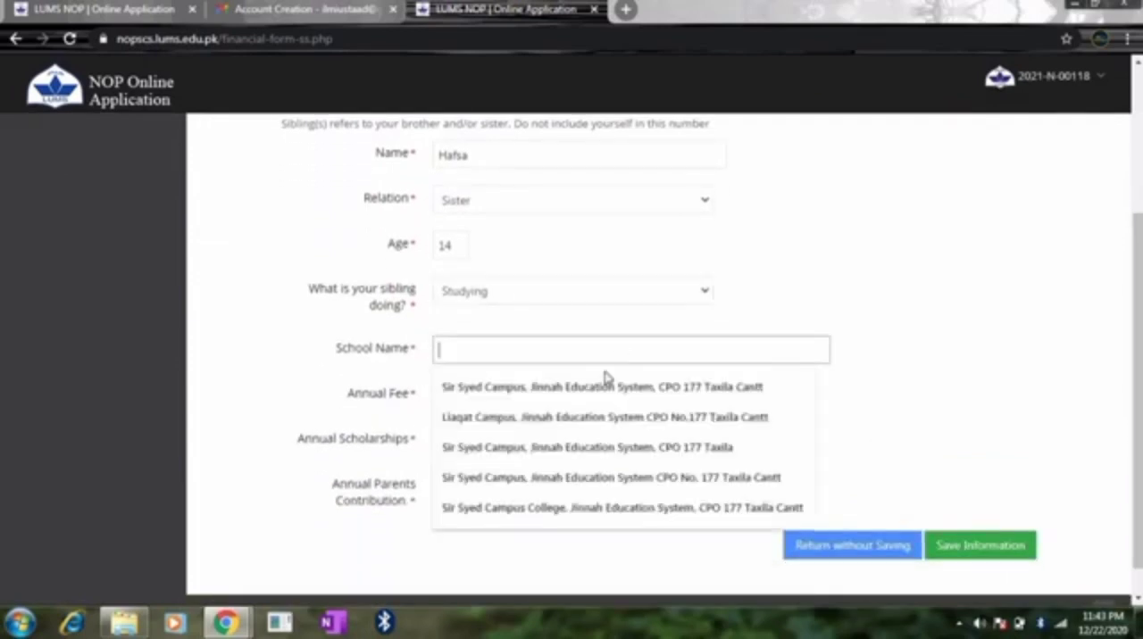
left_click(580, 417)
left_click(459, 393)
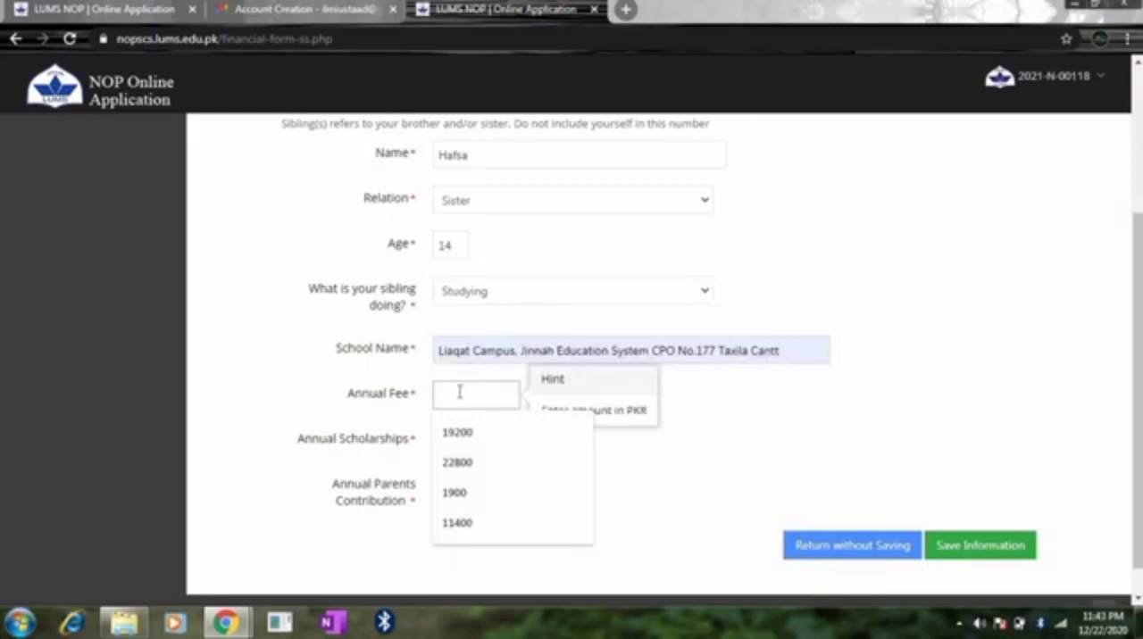
left_click(476, 432)
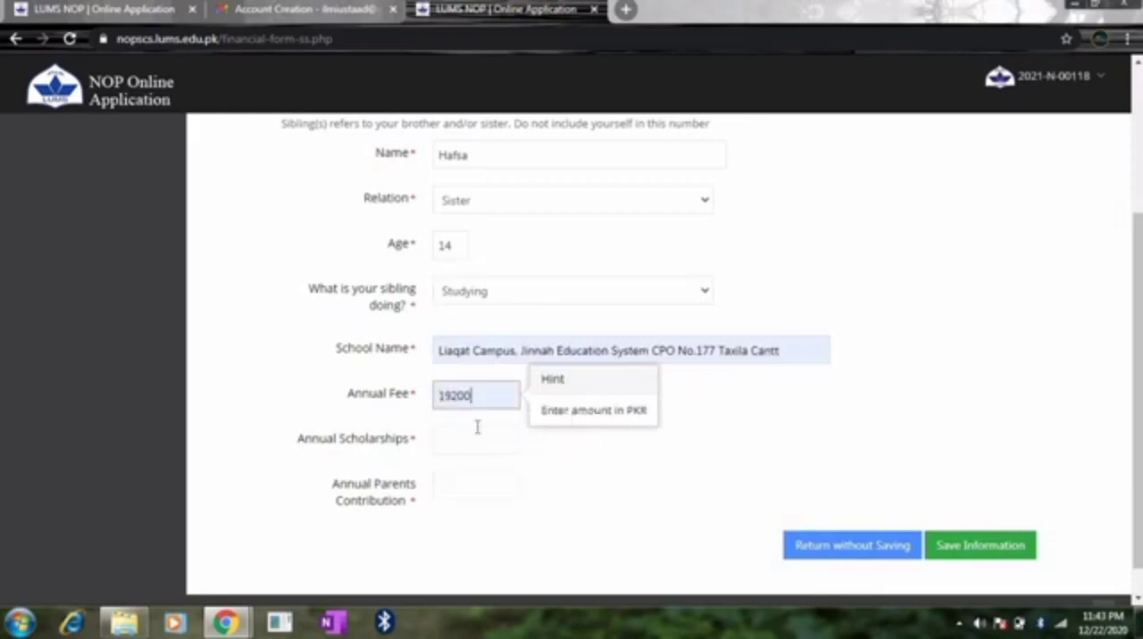
Step: Set the sister's annual scholarships to 0 and the annual parents' contribution to 19200, and save the sibling record
left_click(467, 437)
type("0")
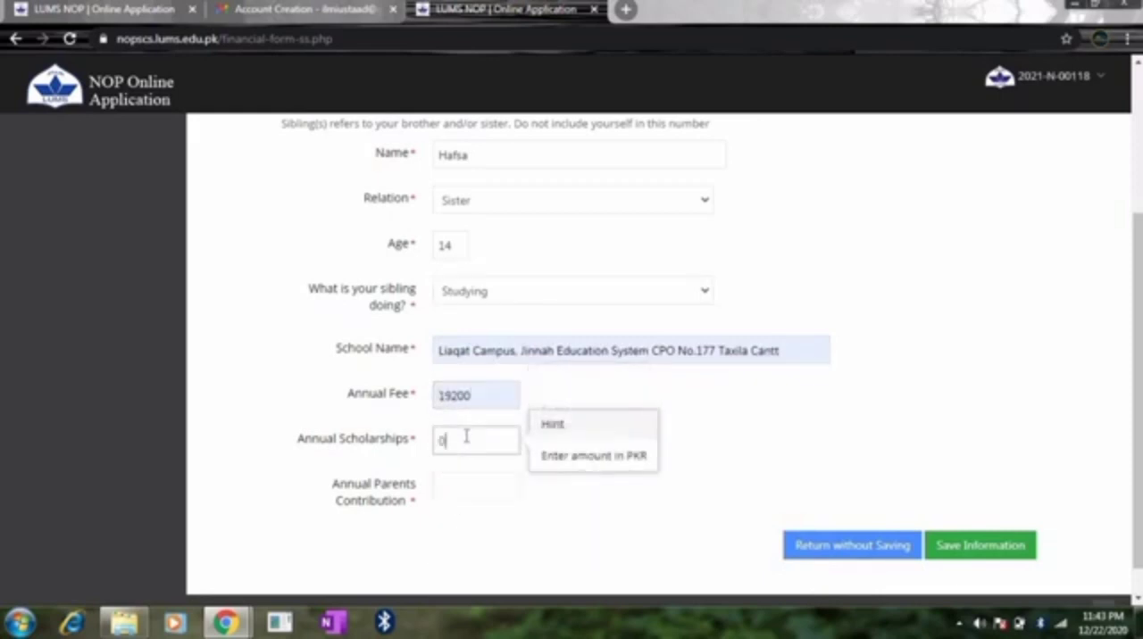
left_click(453, 487)
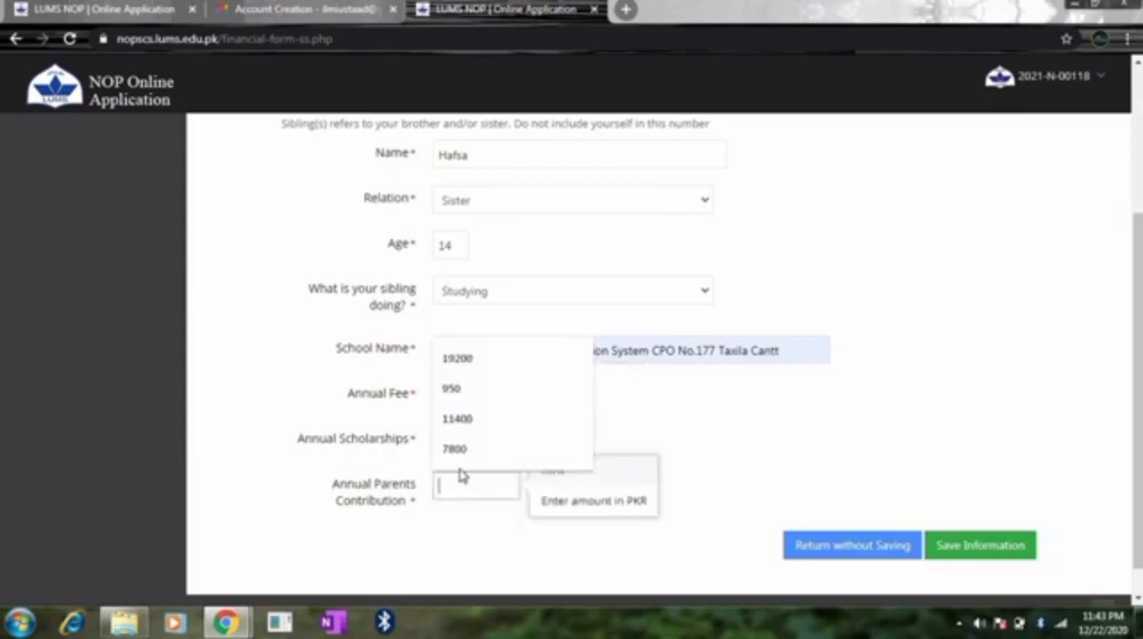
left_click(485, 359)
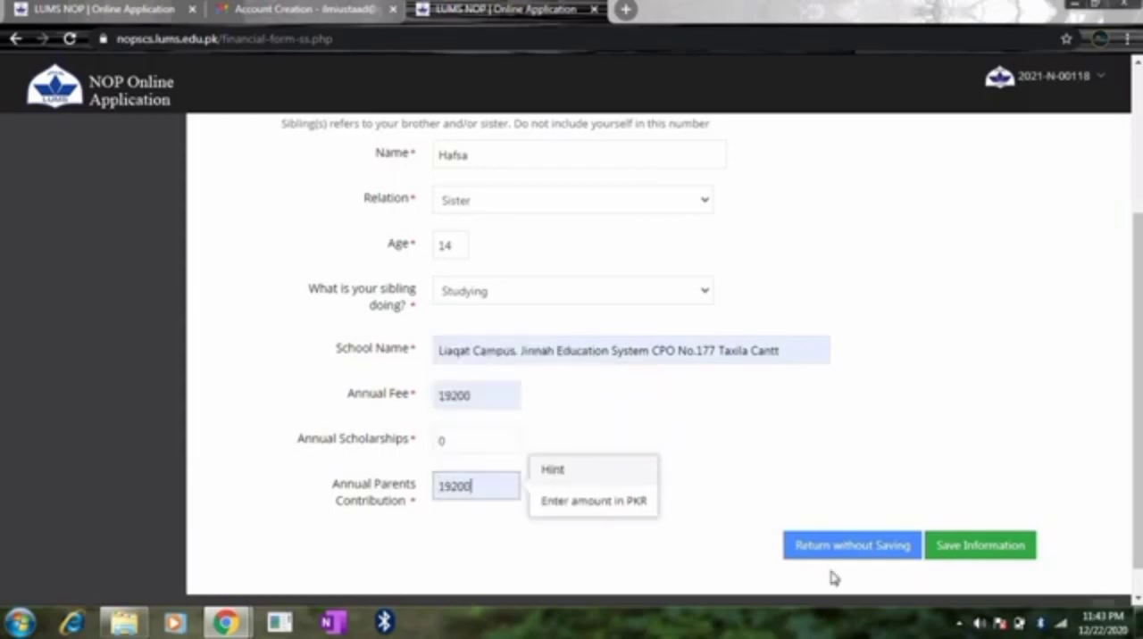
left_click(953, 552)
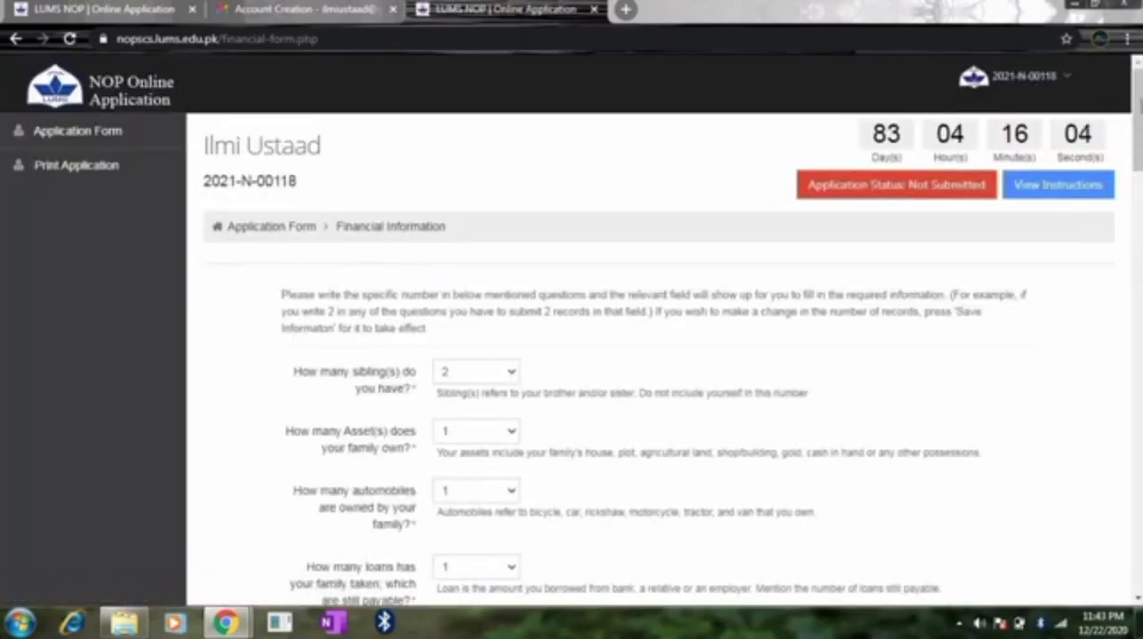
Step: Add a property asset record with Plot as the asset type and Owned as the ownership
scroll(570, 343, "down", 5)
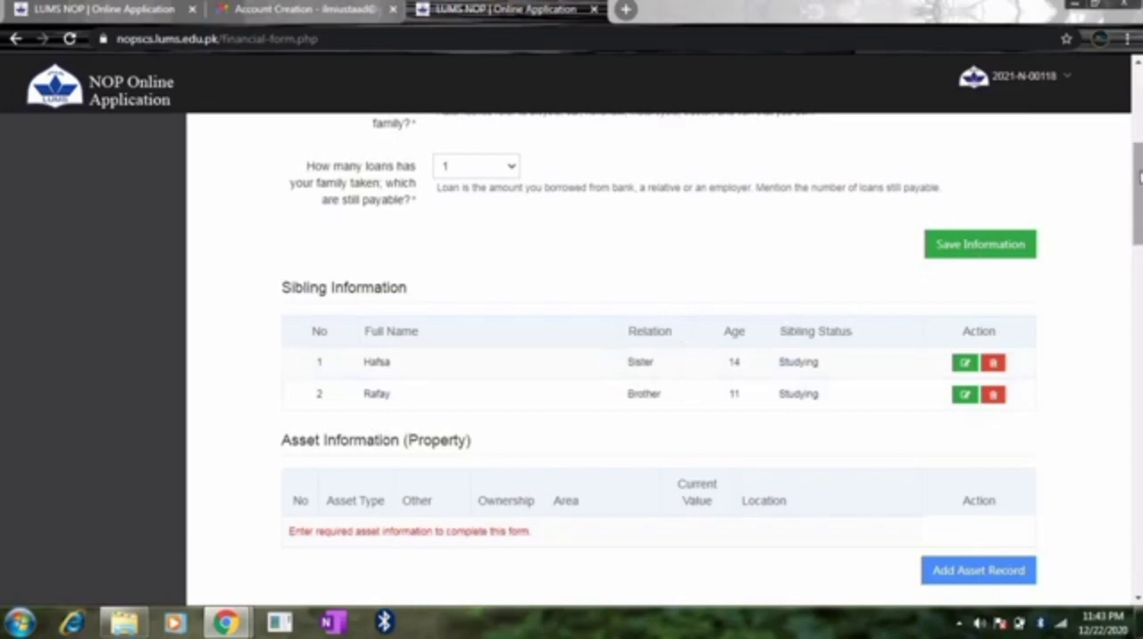
scroll(1139, 175, "down", 2)
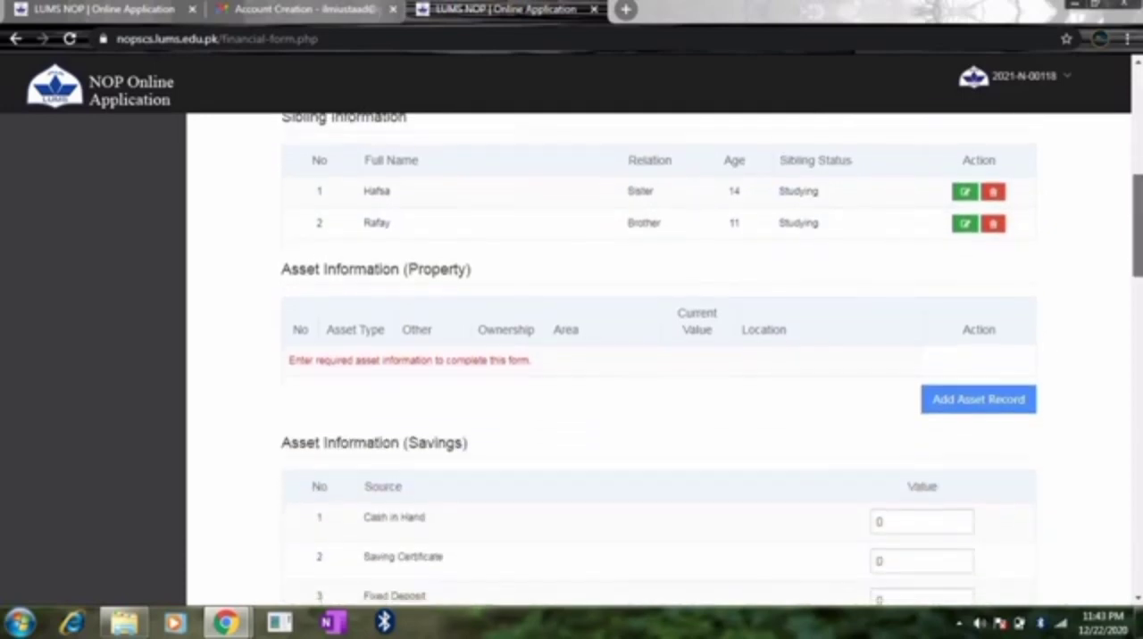
left_click(971, 403)
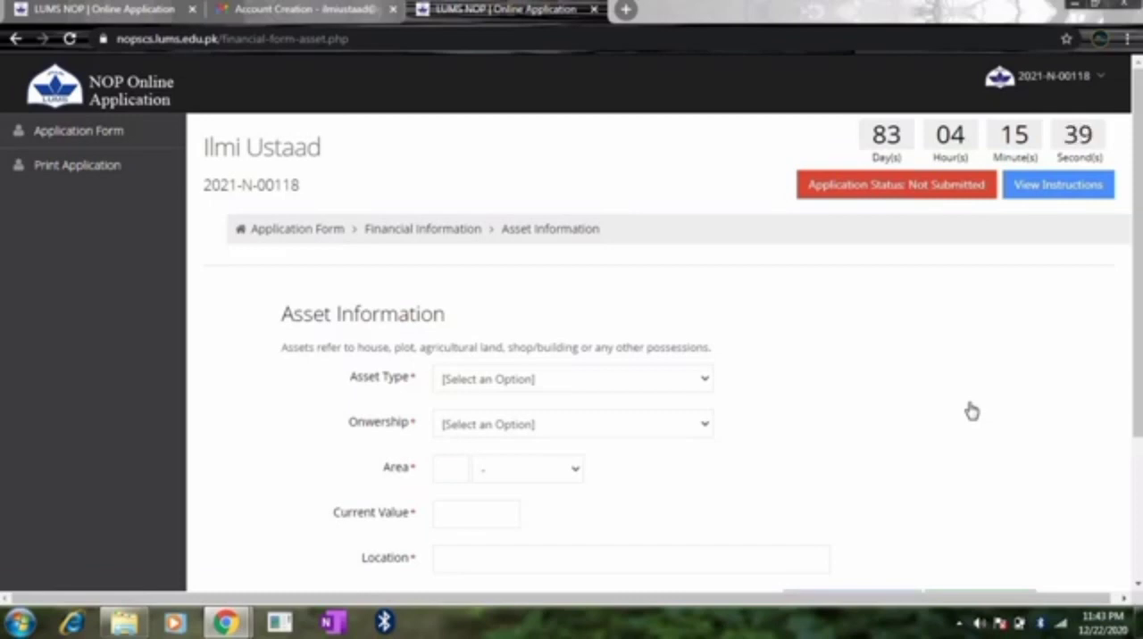
left_click(614, 381)
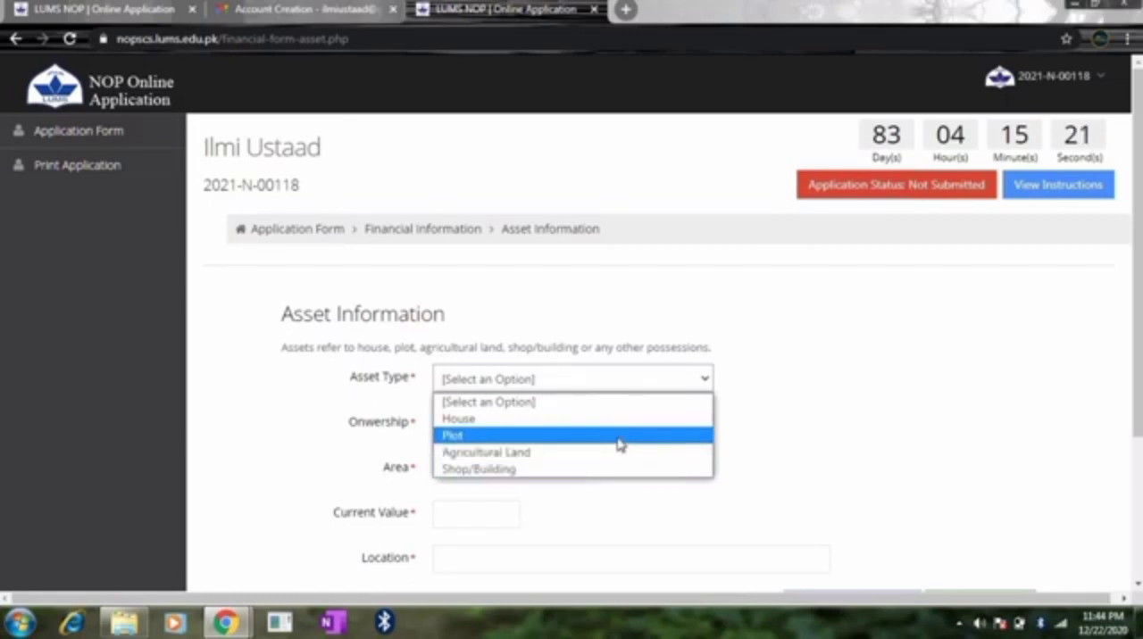
left_click(520, 438)
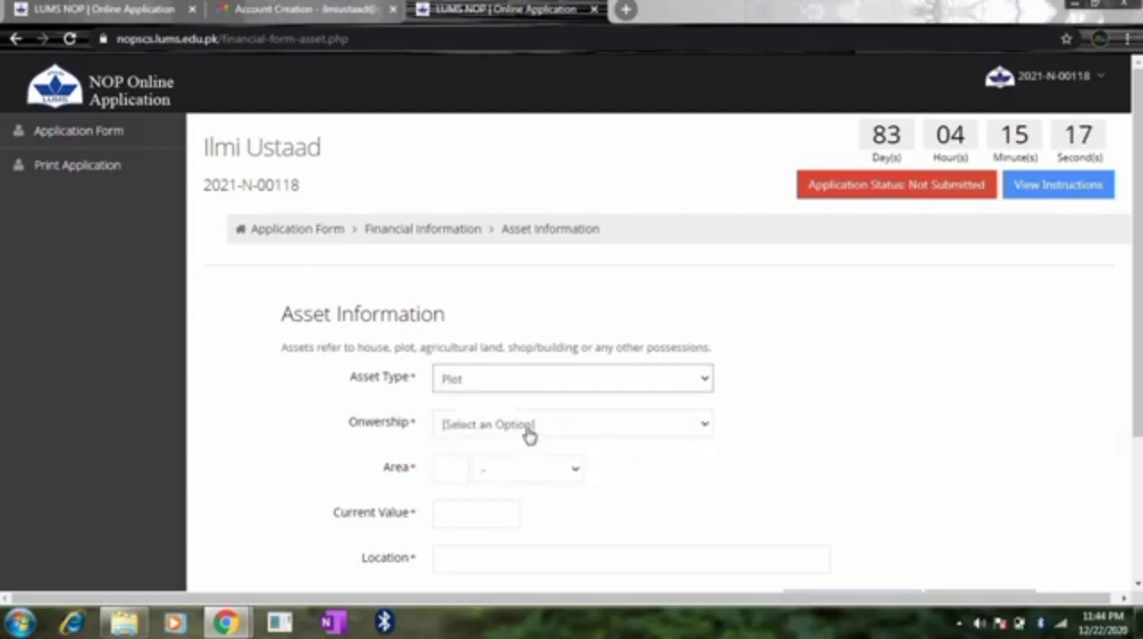
left_click(533, 428)
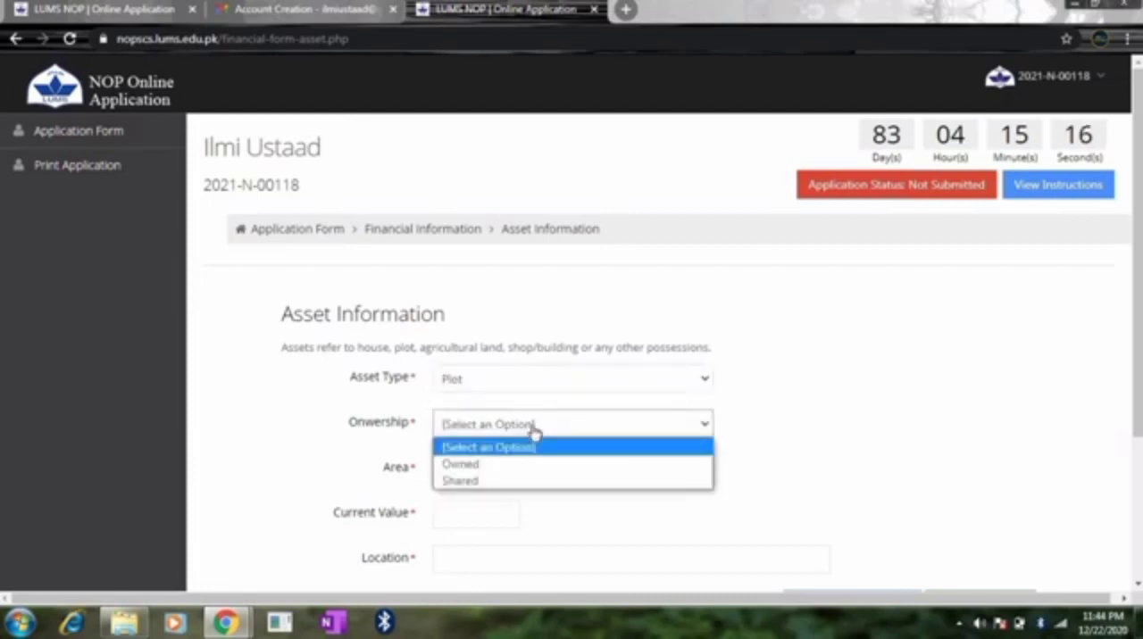
left_click(481, 466)
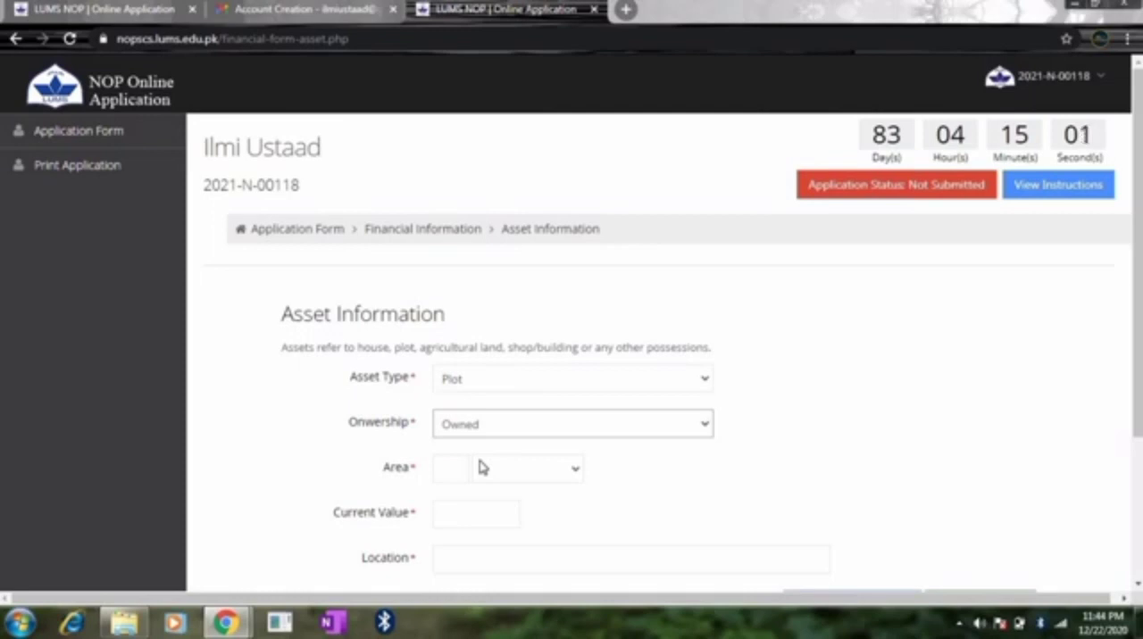
left_click(491, 423)
left_click(491, 423)
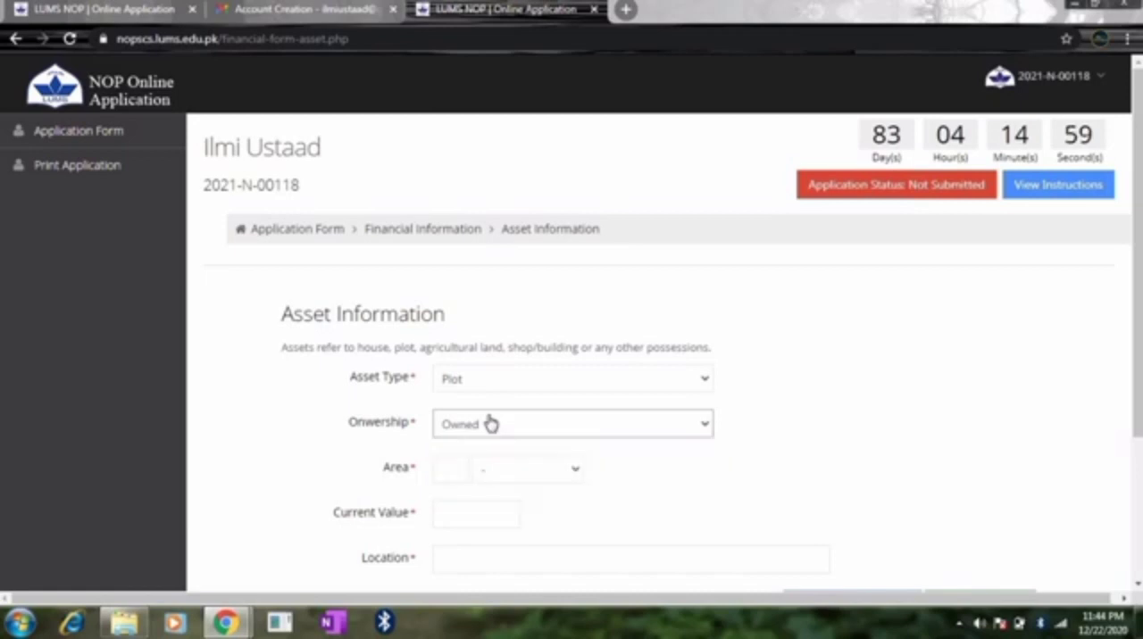
Step: Set the plot's area to 1 Kanal
left_click(498, 470)
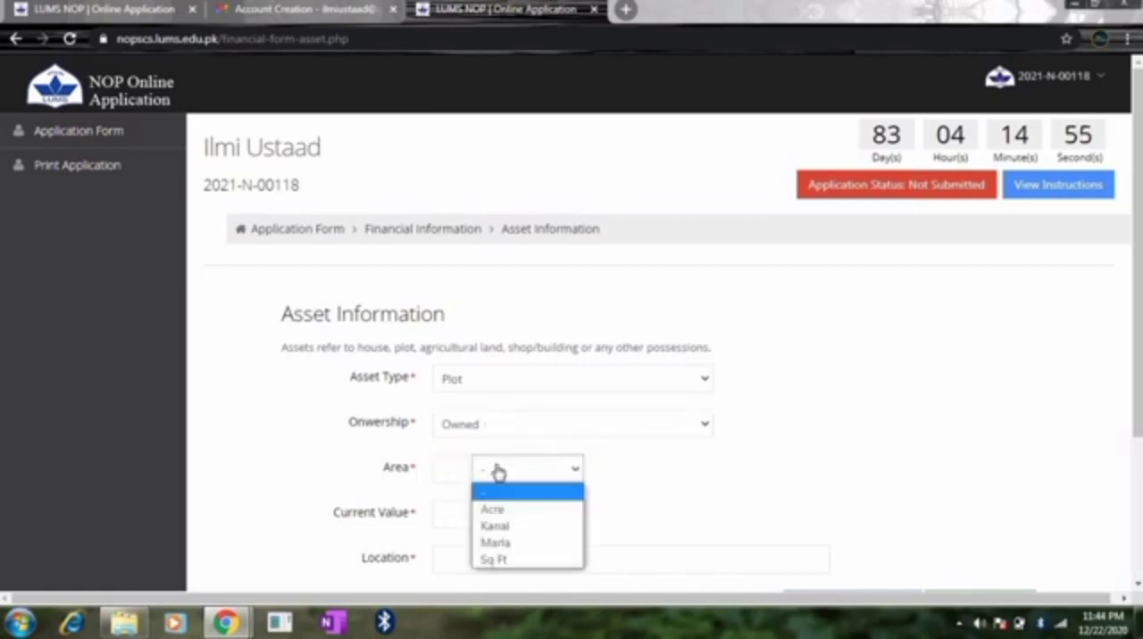
left_click(512, 526)
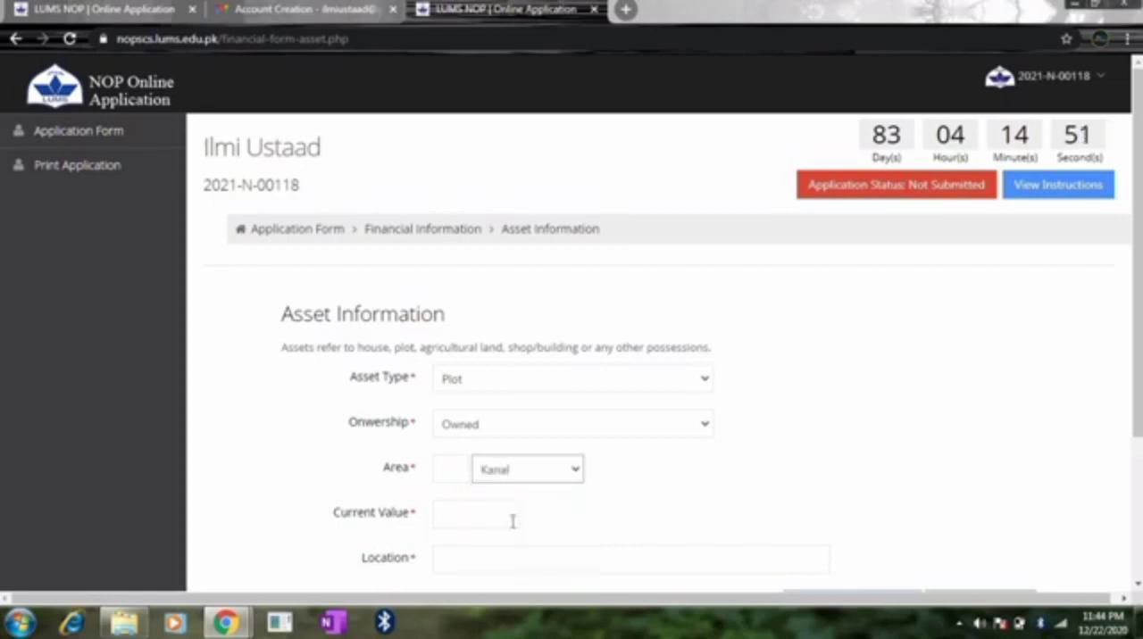
left_click(453, 471)
type("1")
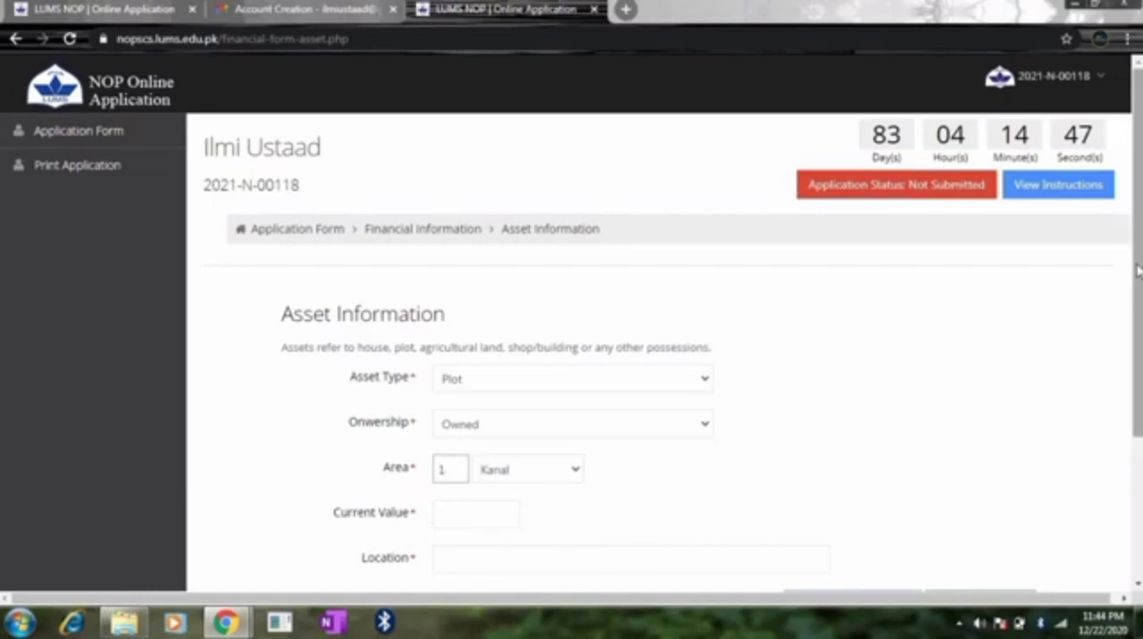
Step: Set the plot's current value to 100000 and fill in the property's location
scroll(1137, 270, "down", 1)
left_click(463, 442)
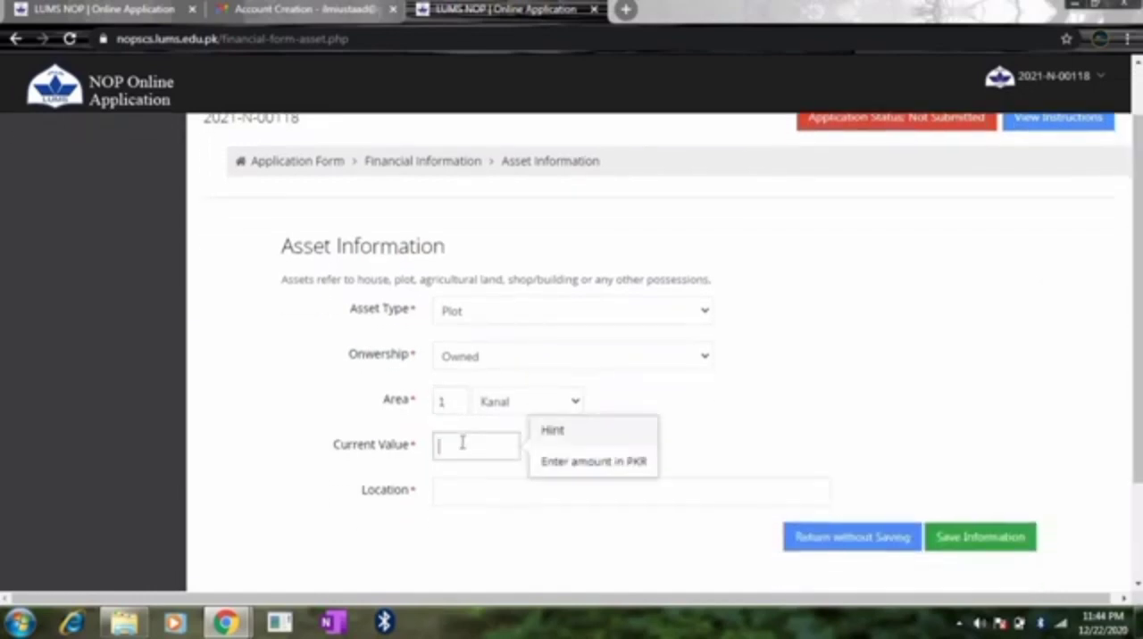
type("100000")
left_click(451, 485)
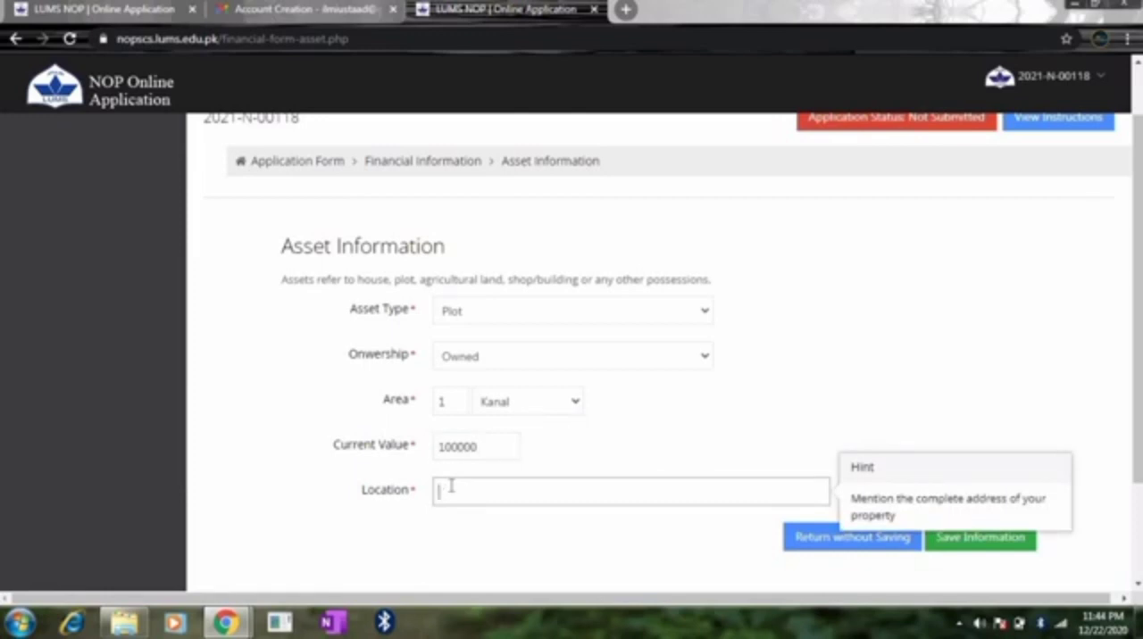
type("Attock Rawalpindi")
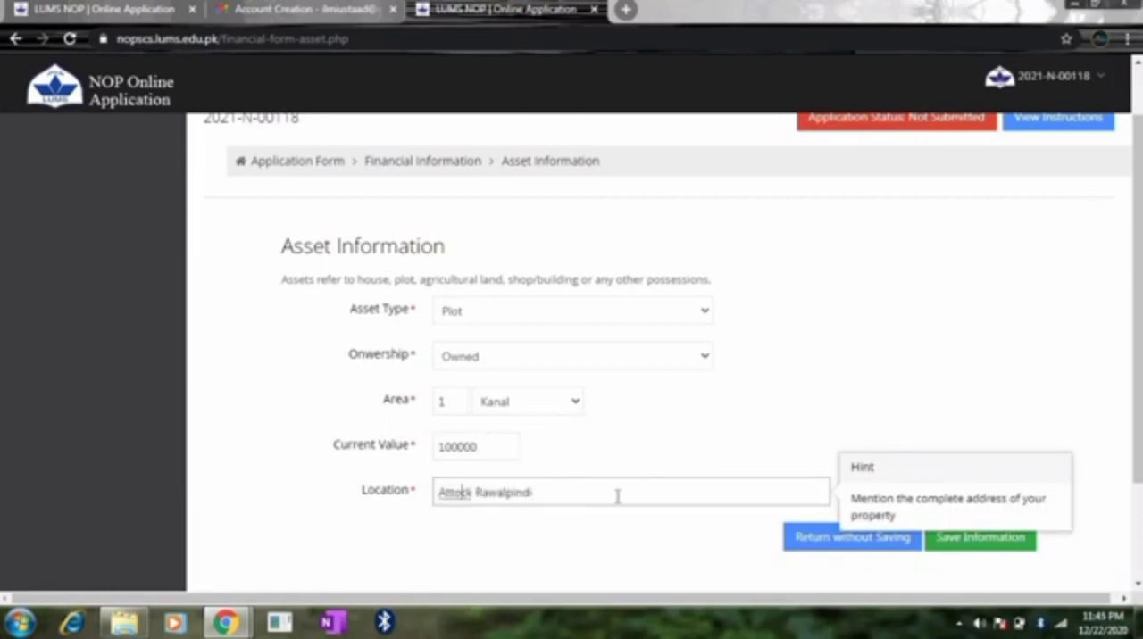
Step: Set the asset type to Plot again and save the asset record
left_click(561, 318)
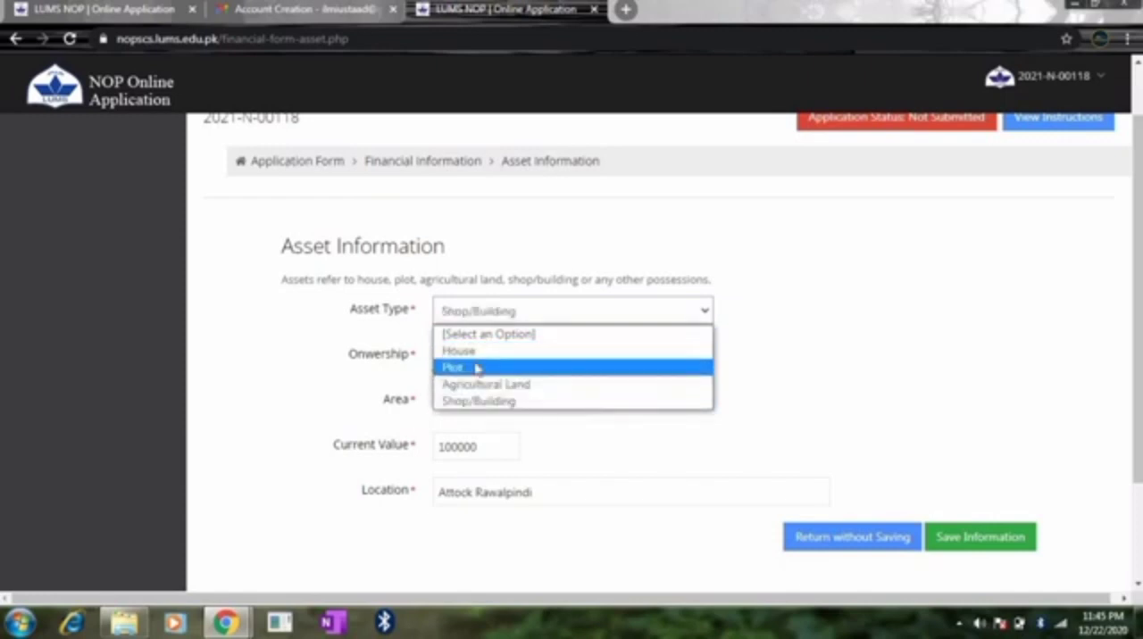
left_click(476, 368)
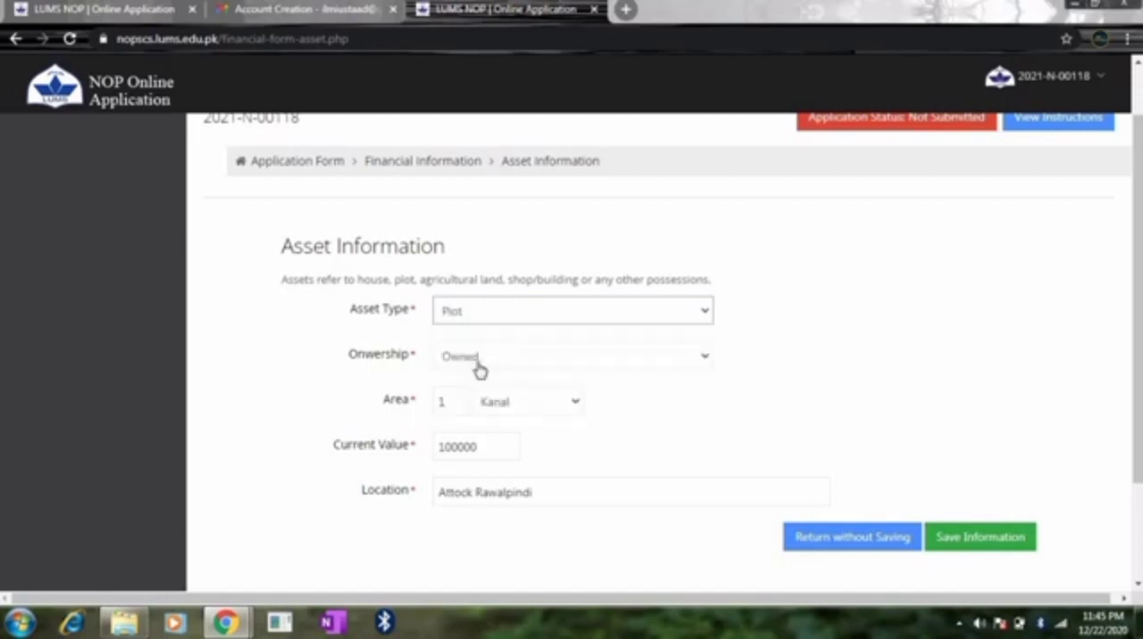
left_click(949, 535)
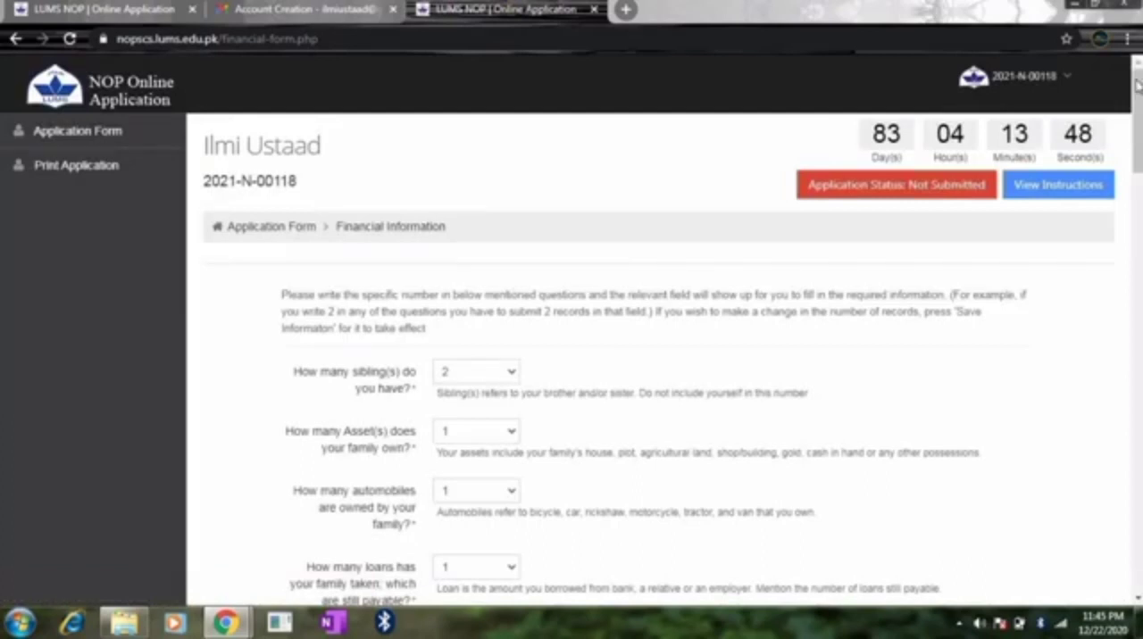
Step: Review the savings asset entries for saving certificate, fixed deposit and gold
left_click_drag(1138, 90, 1138, 204)
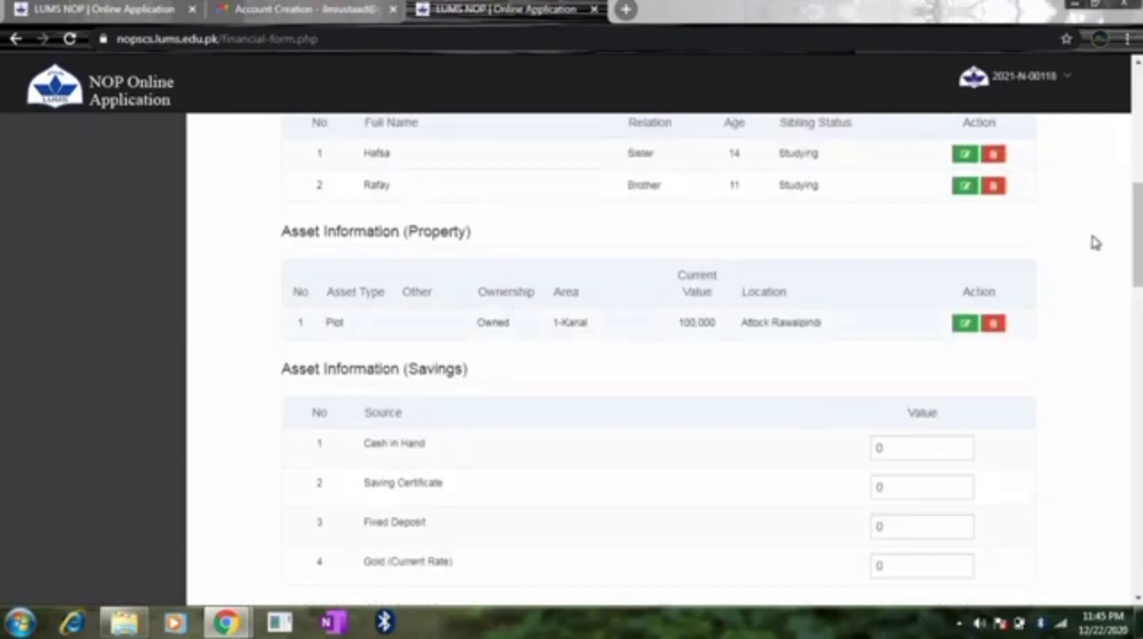
left_click_drag(1137, 227, 1137, 245)
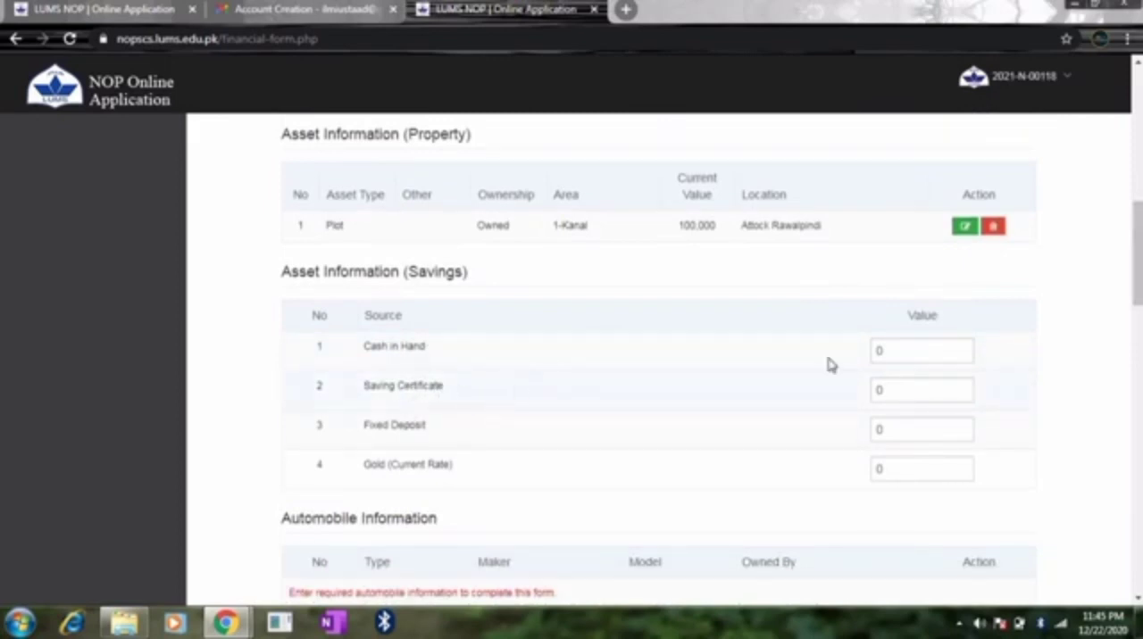
left_click(910, 393)
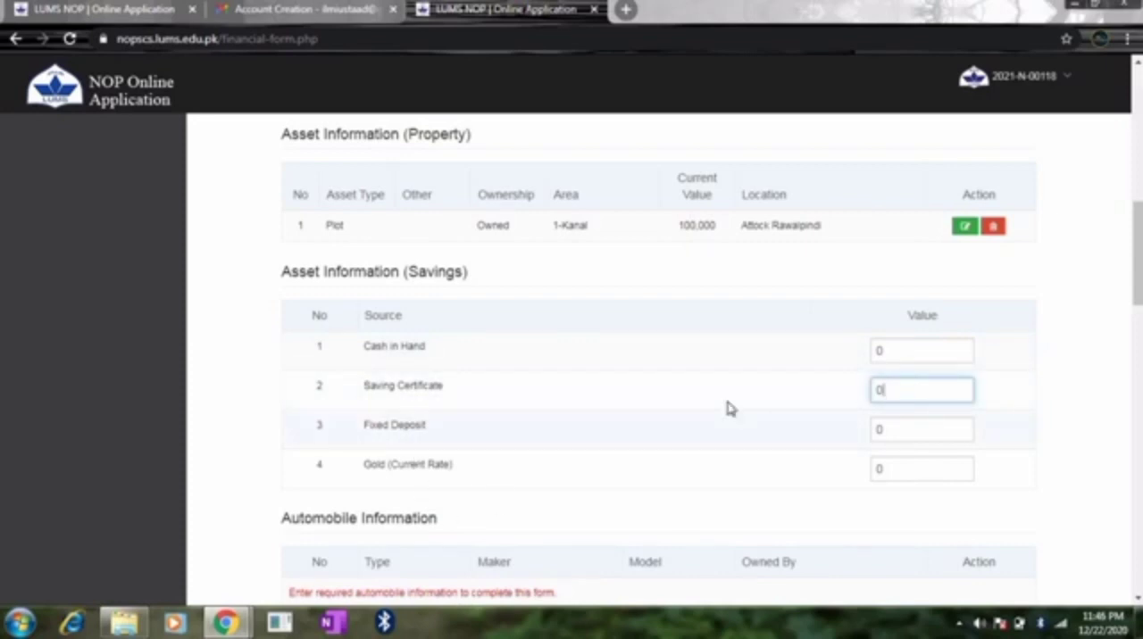
left_click(906, 425)
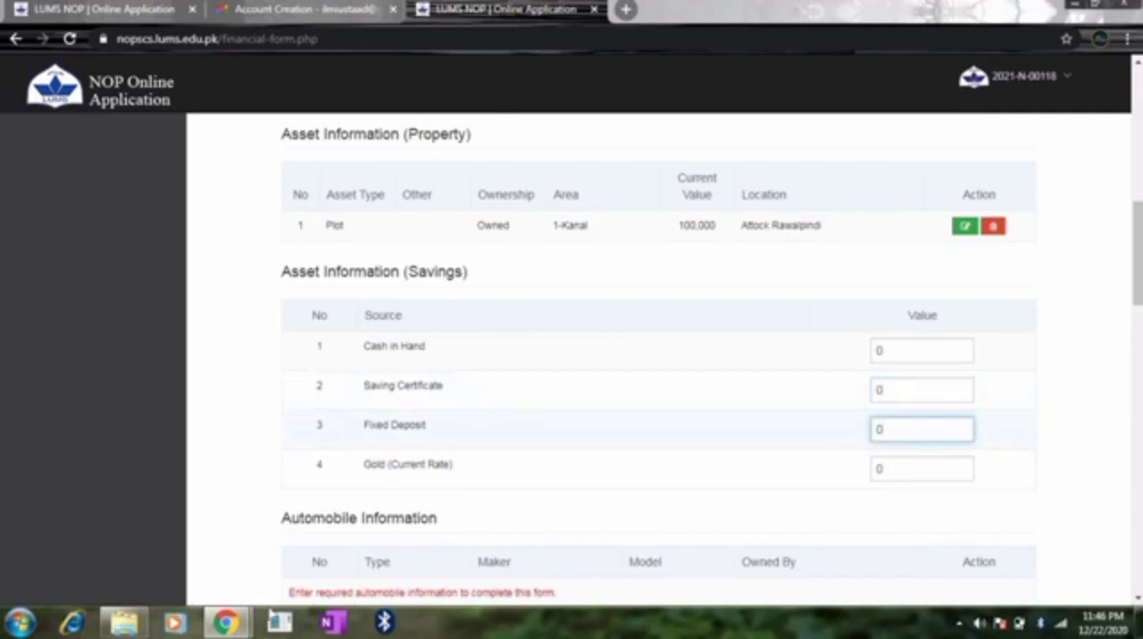
left_click(886, 469)
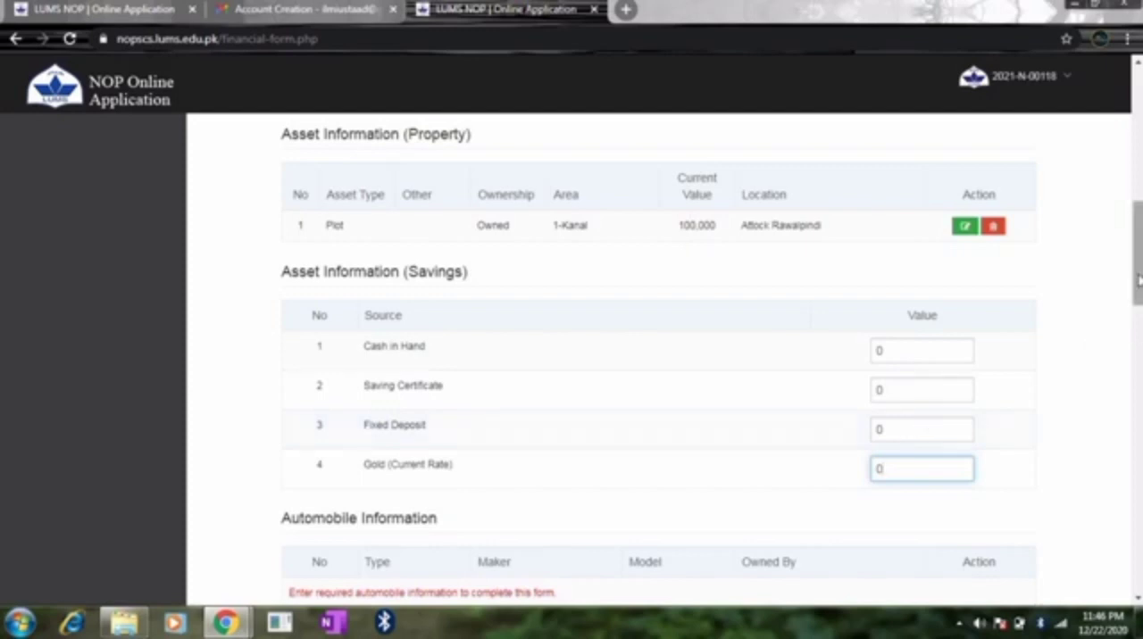
Step: Add an automobile record with Motorcycle as the type and Father as the owner
left_click_drag(1138, 279, 1138, 347)
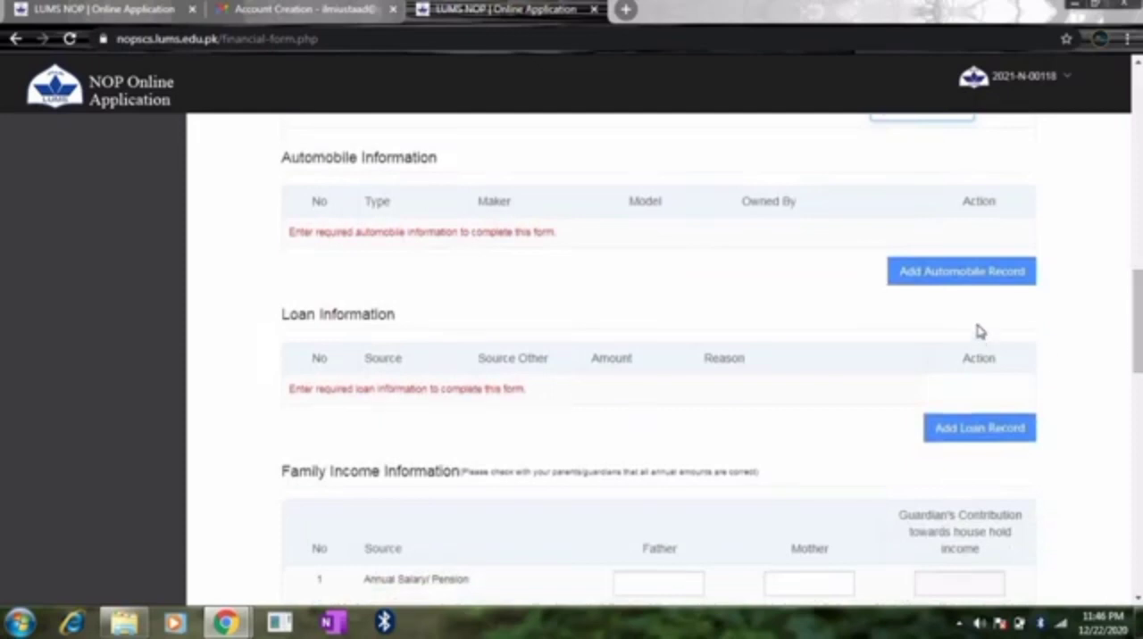
left_click(962, 273)
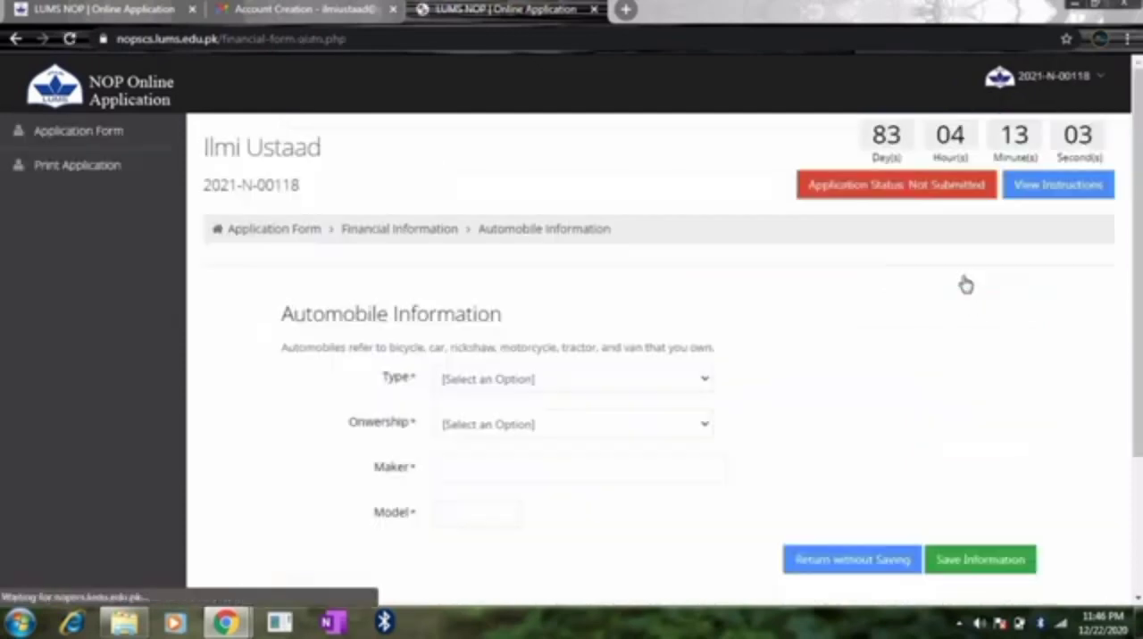
left_click(555, 382)
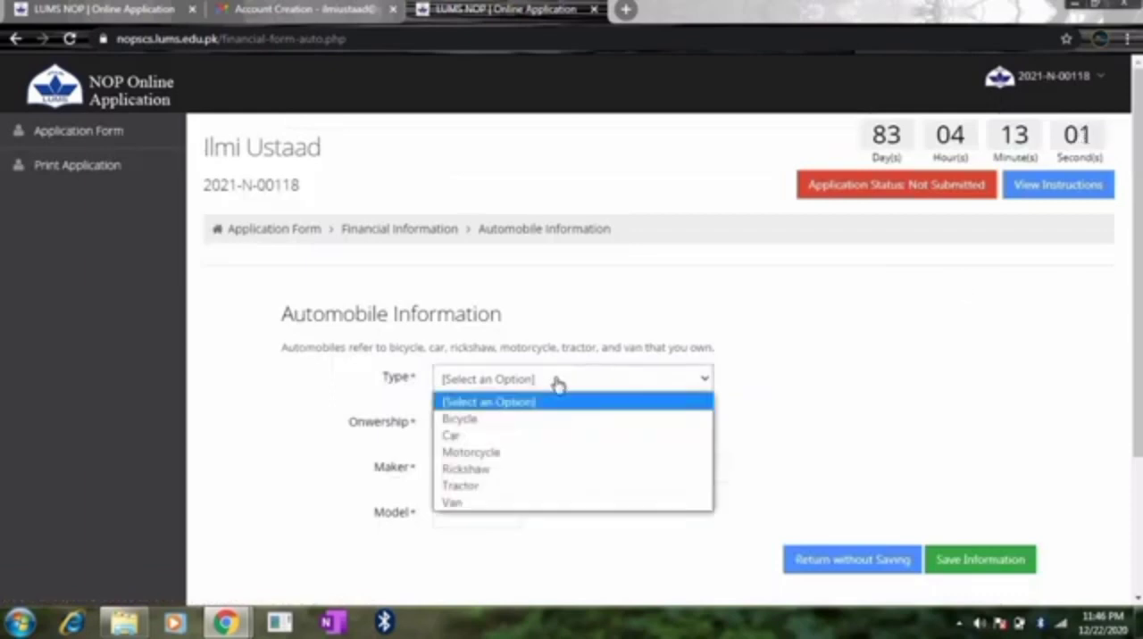
left_click(488, 453)
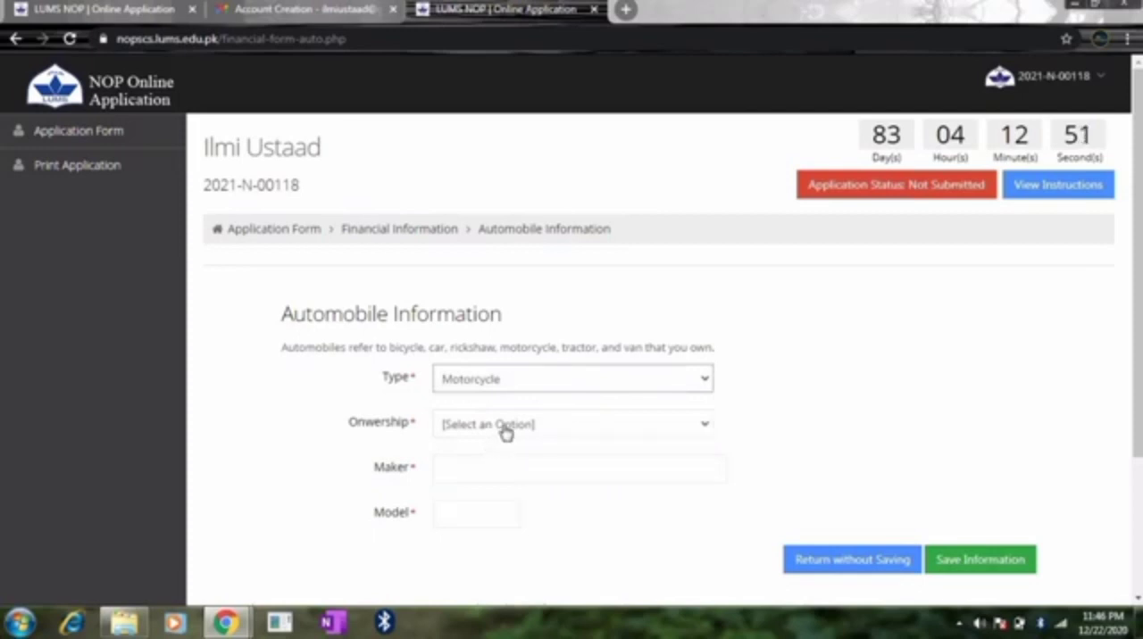
left_click(503, 429)
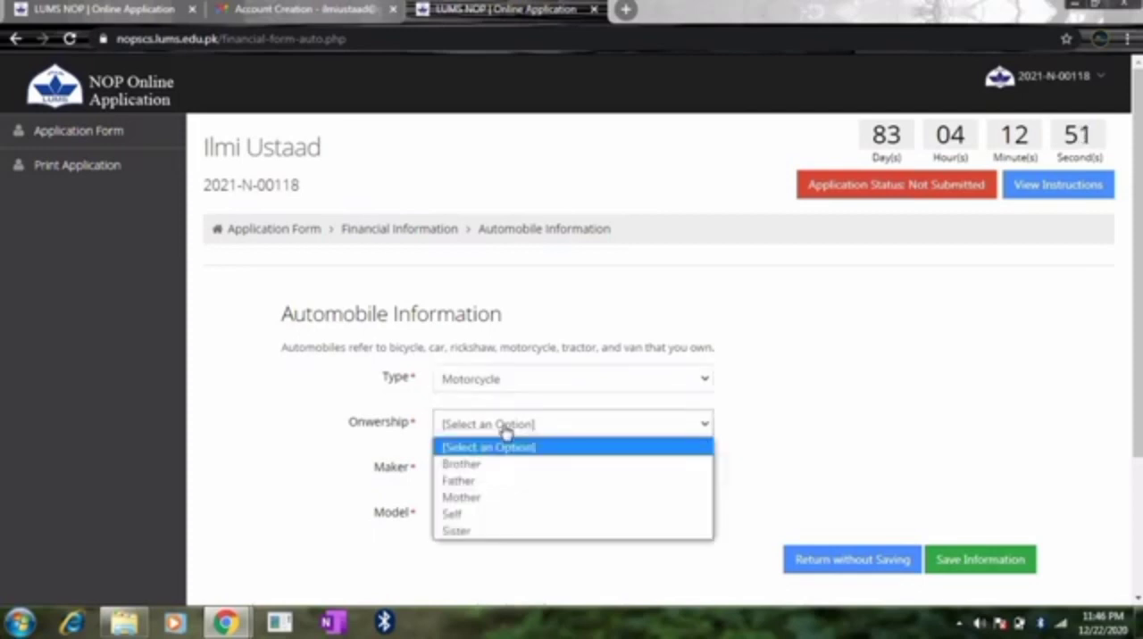
left_click(474, 481)
Step: Set the automobile's maker to Honda and its model year to 2013, and save the record
left_click(482, 466)
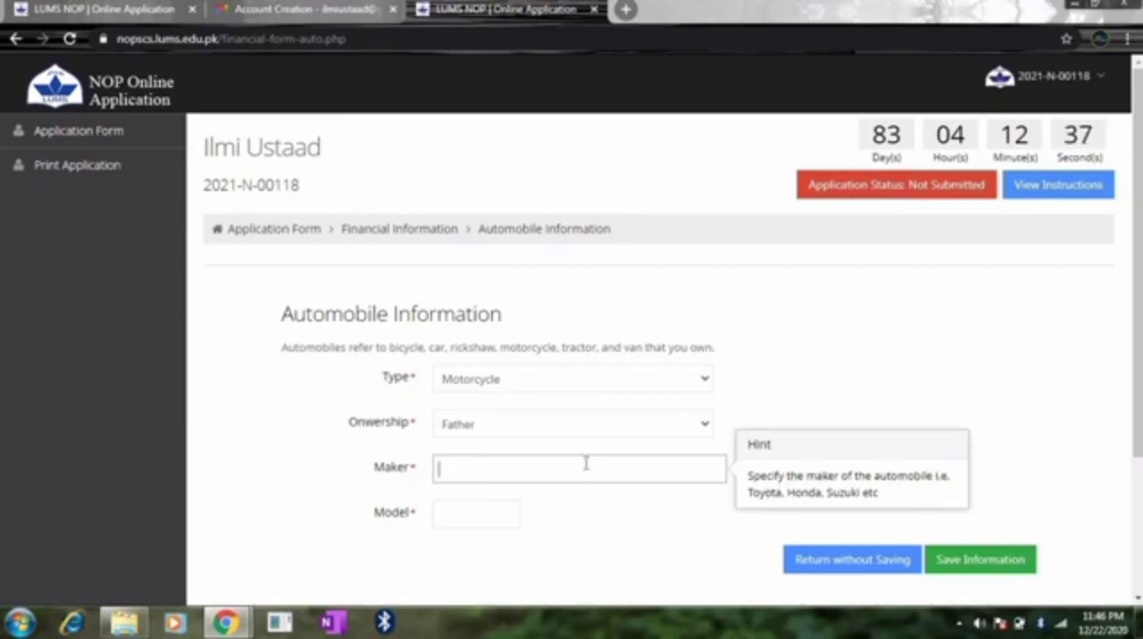
type("Honda")
left_click(454, 515)
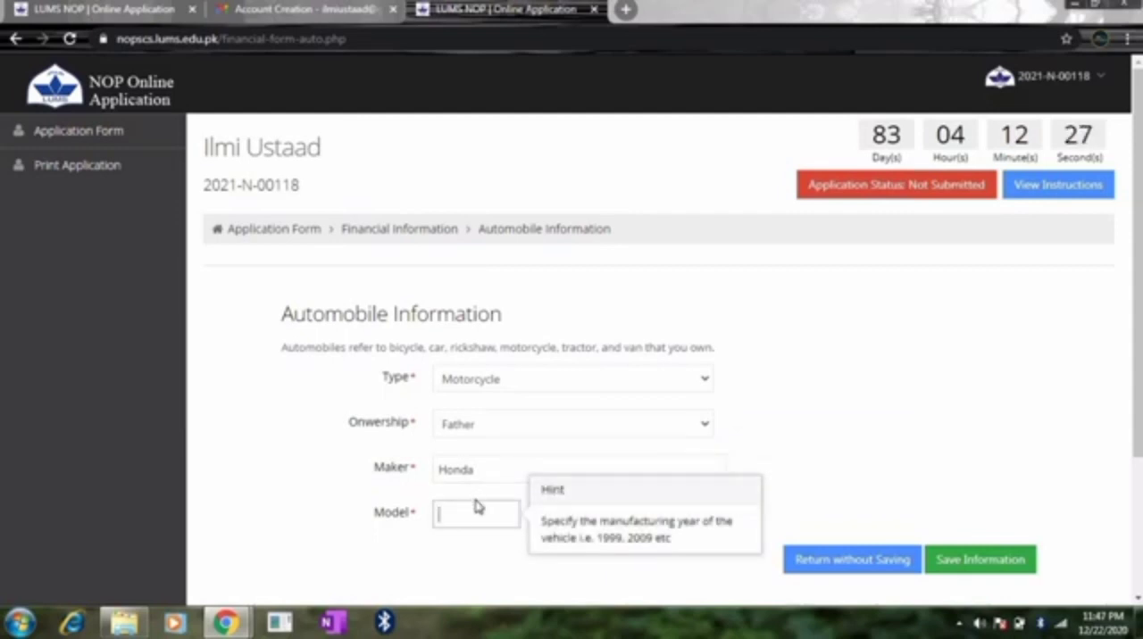
type("2013")
left_click(952, 560)
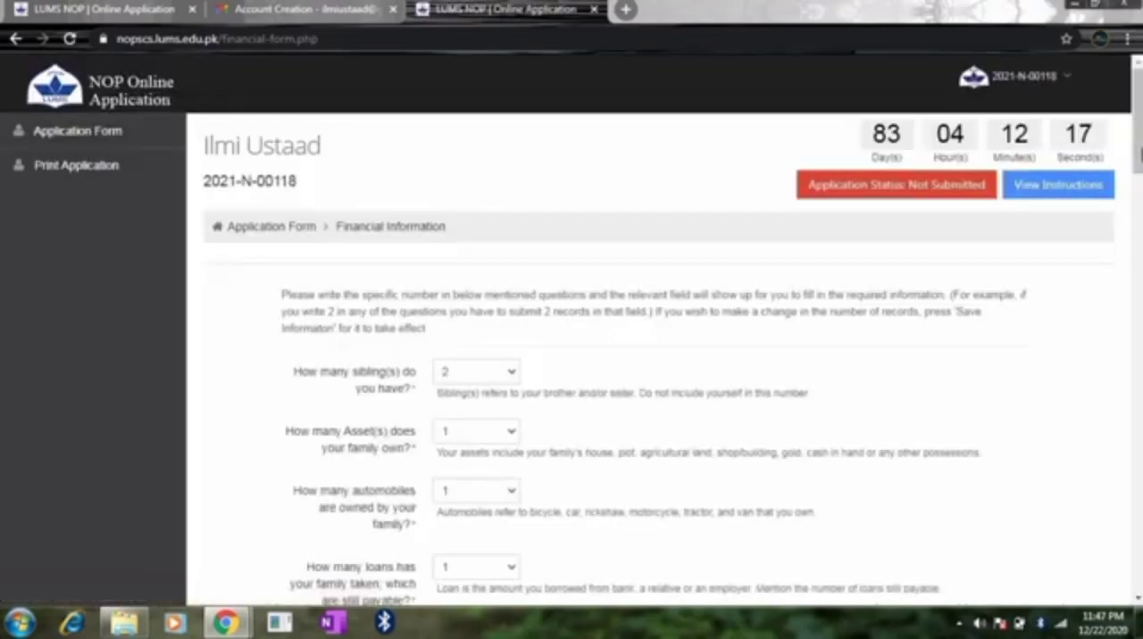
Step: Add a loan record with Relative as the source and an amount of 50000
left_click_drag(1139, 157, 1139, 352)
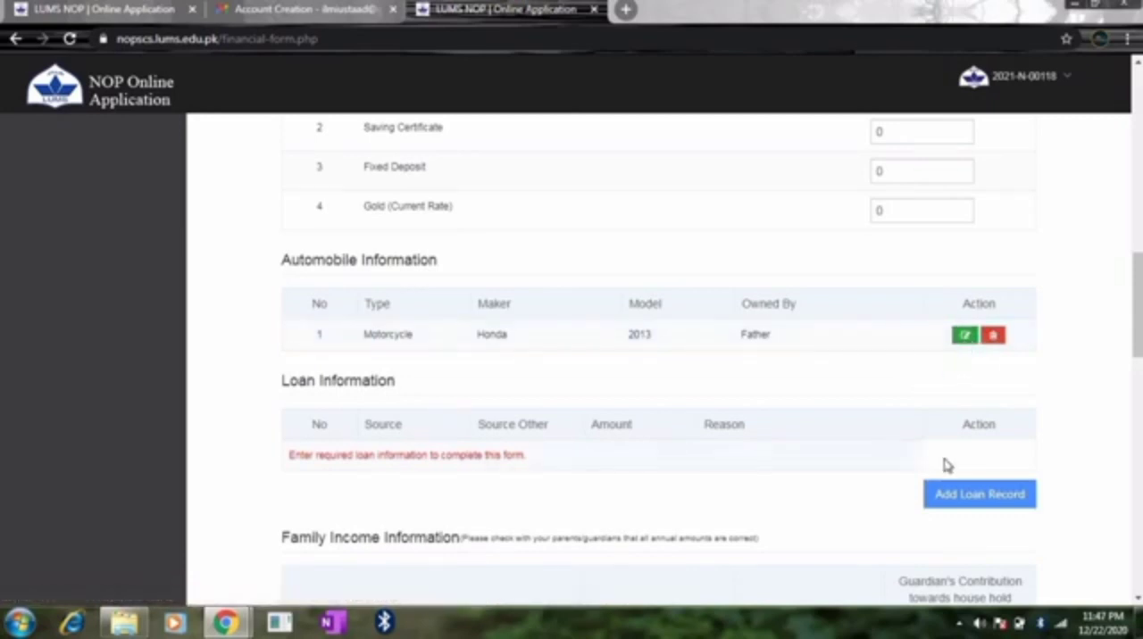
left_click(954, 500)
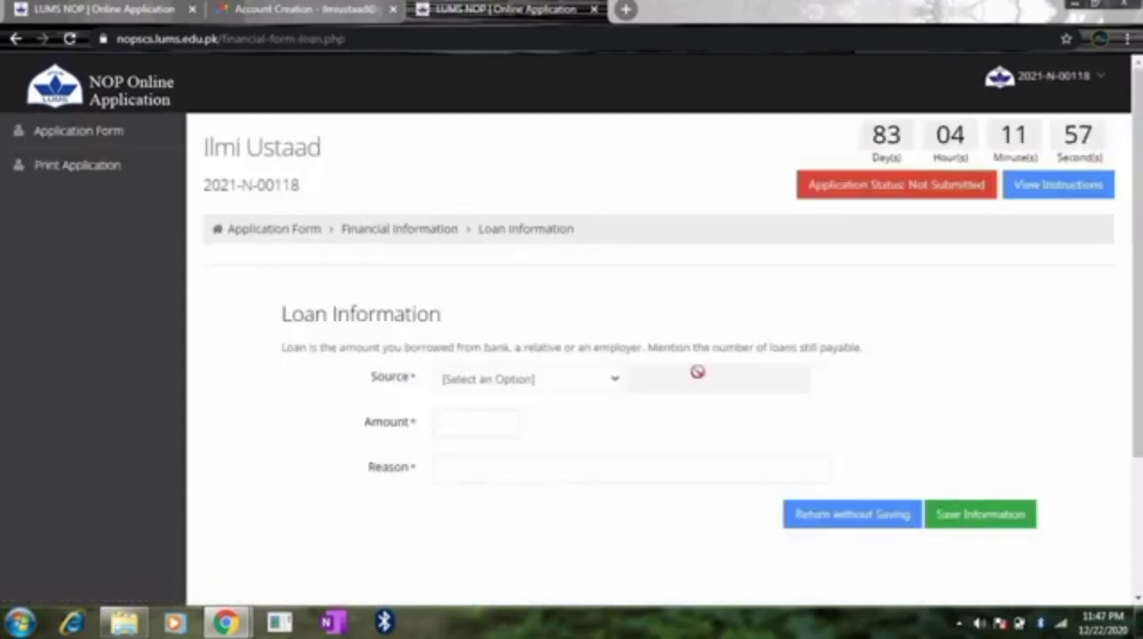
left_click(562, 380)
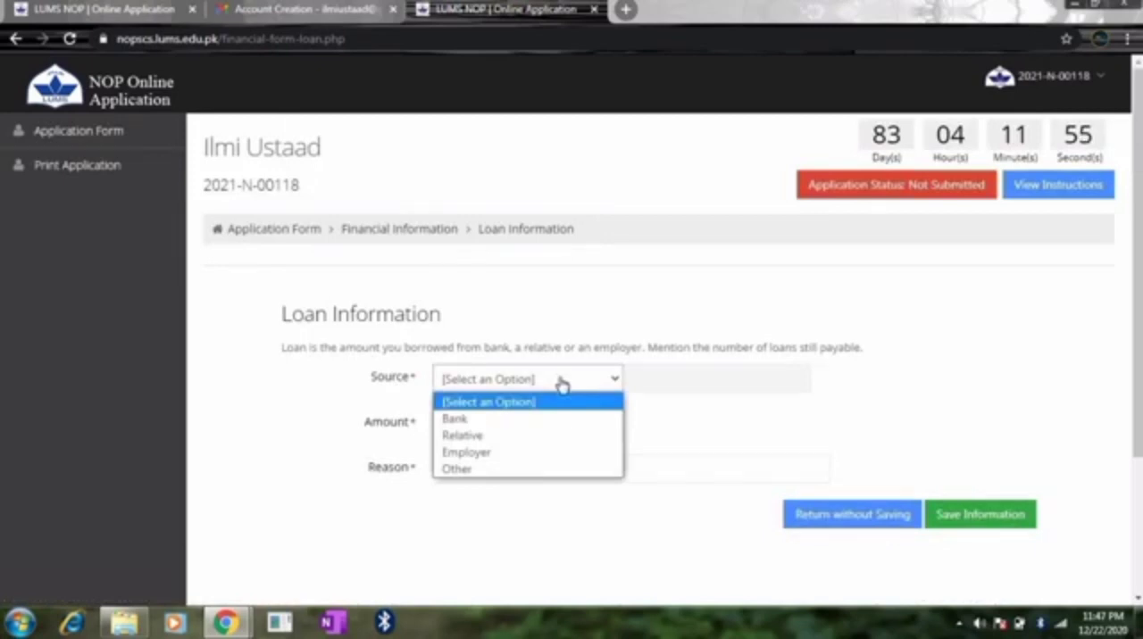
left_click(468, 436)
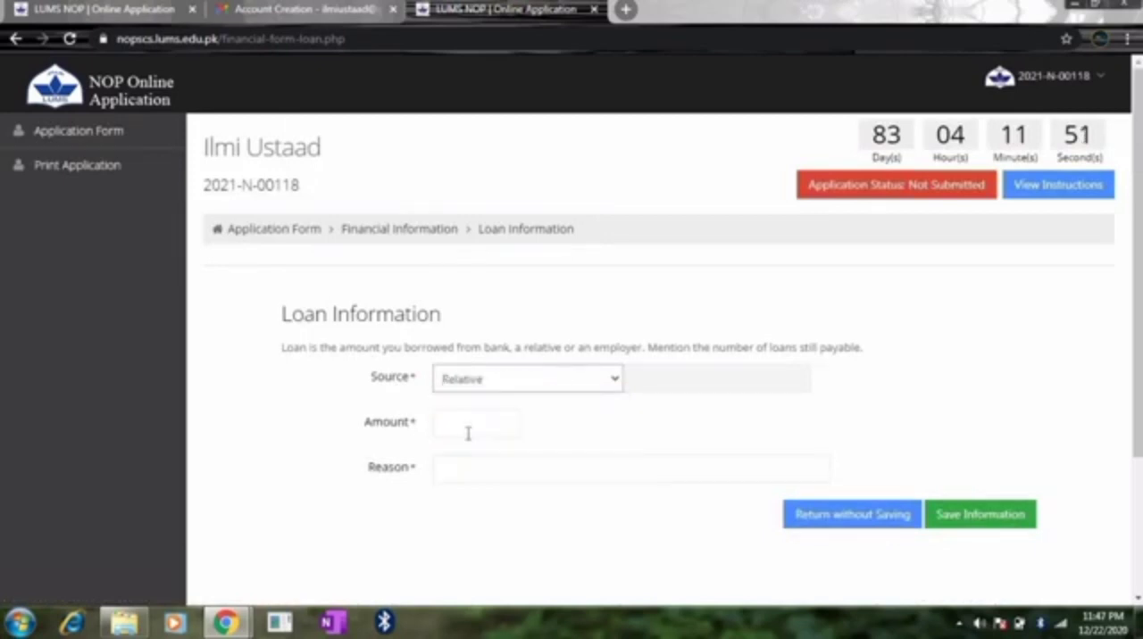
left_click(468, 434)
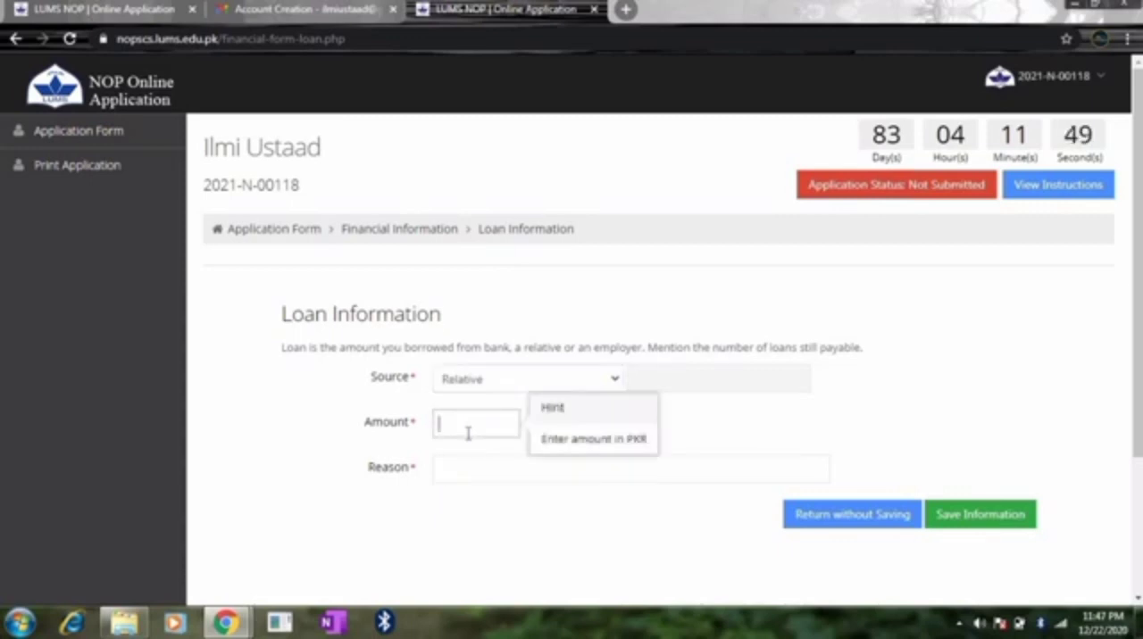
type("50000")
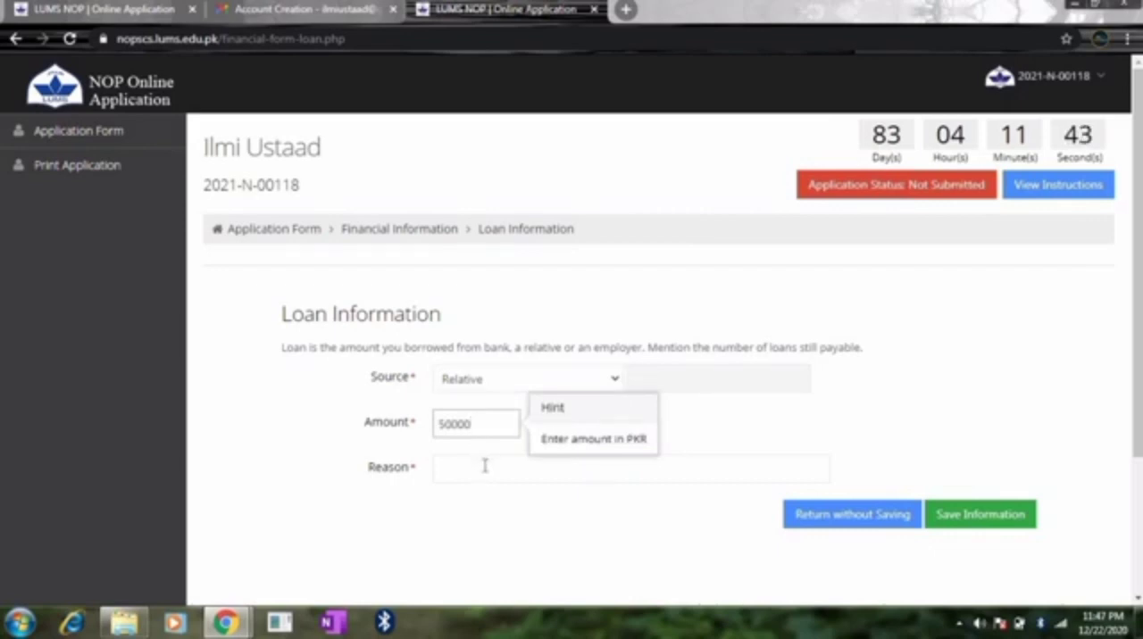
Step: Enter "For buying Plot" as the loan's reason and save the loan record
left_click(485, 466)
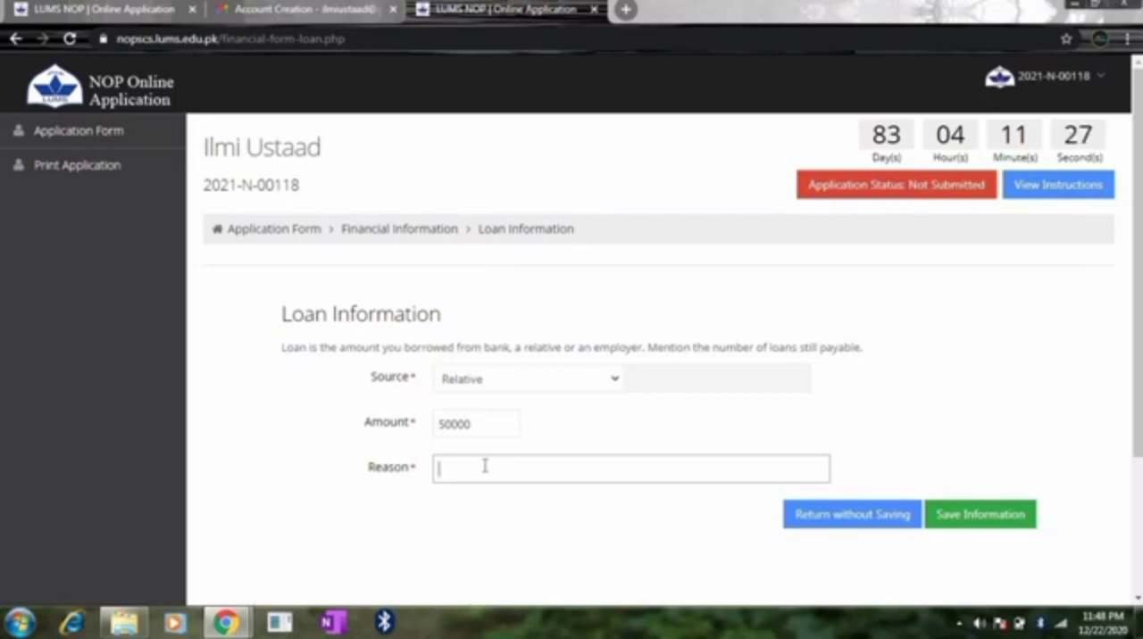
type("For buying Plot")
left_click(948, 517)
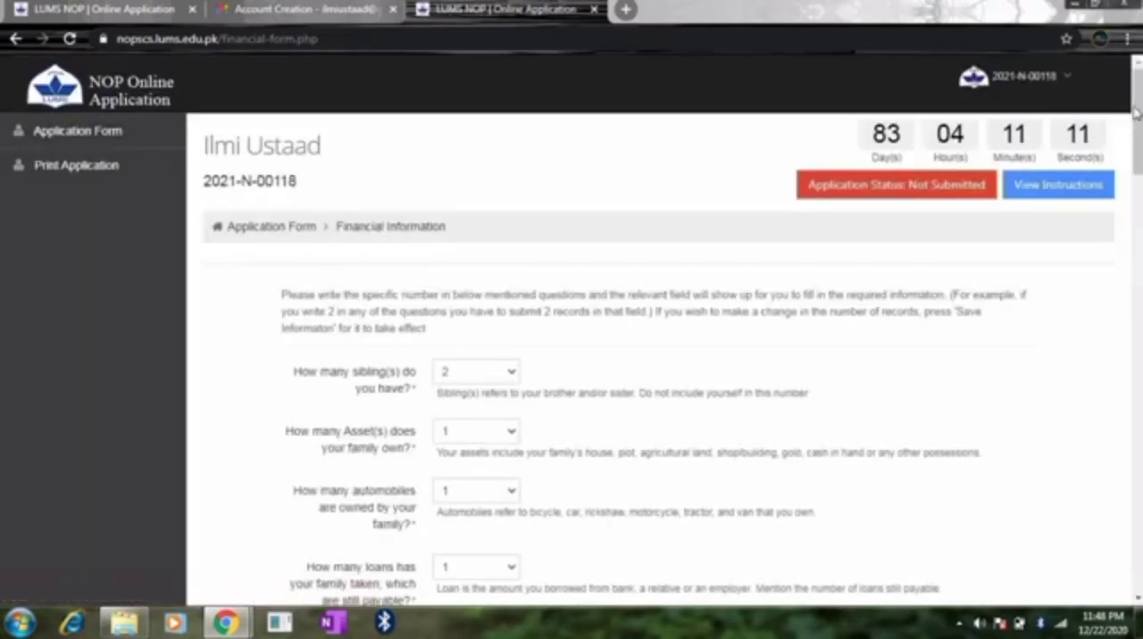
Step: Set the annual educational expenses to 60000 in the family expense information
mouse_move(1137, 113)
left_mouse_down()
mouse_move(1137, 340)
mouse_move(1139, 129)
left_mouse_up()
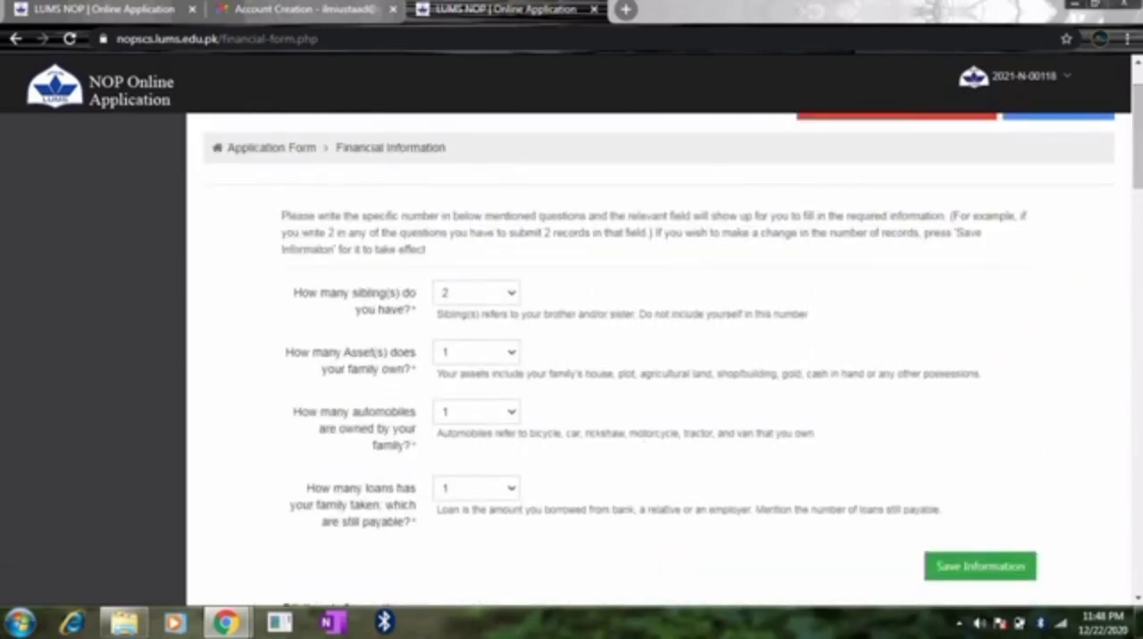
scroll(650, 358, "down", 1)
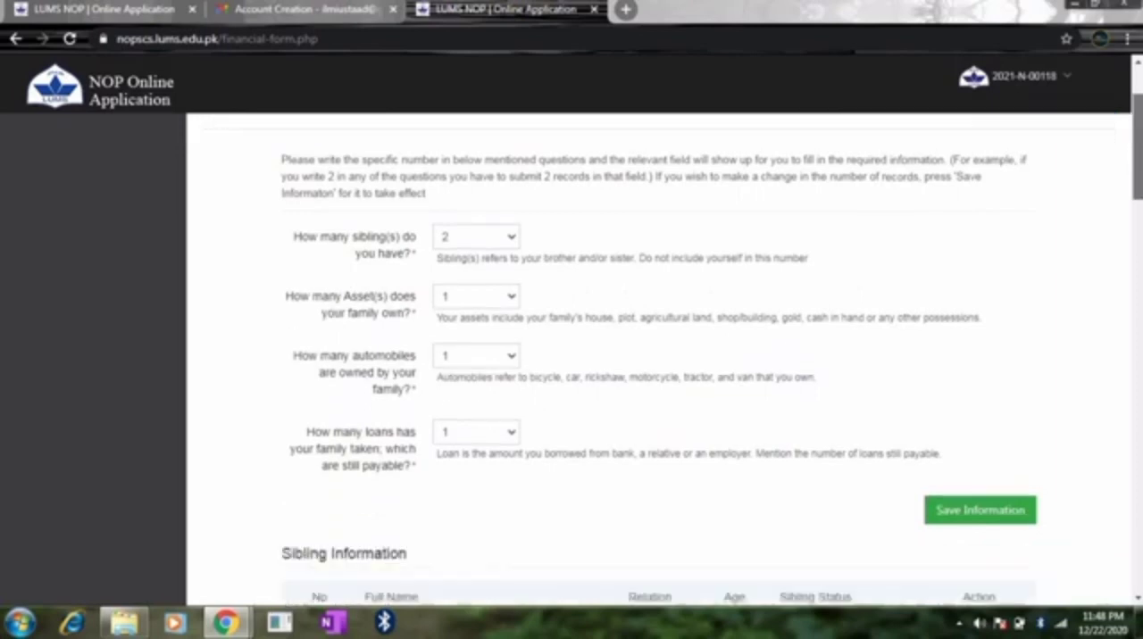
scroll(650, 357, "down", 20)
scroll(650, 357, "up", 2)
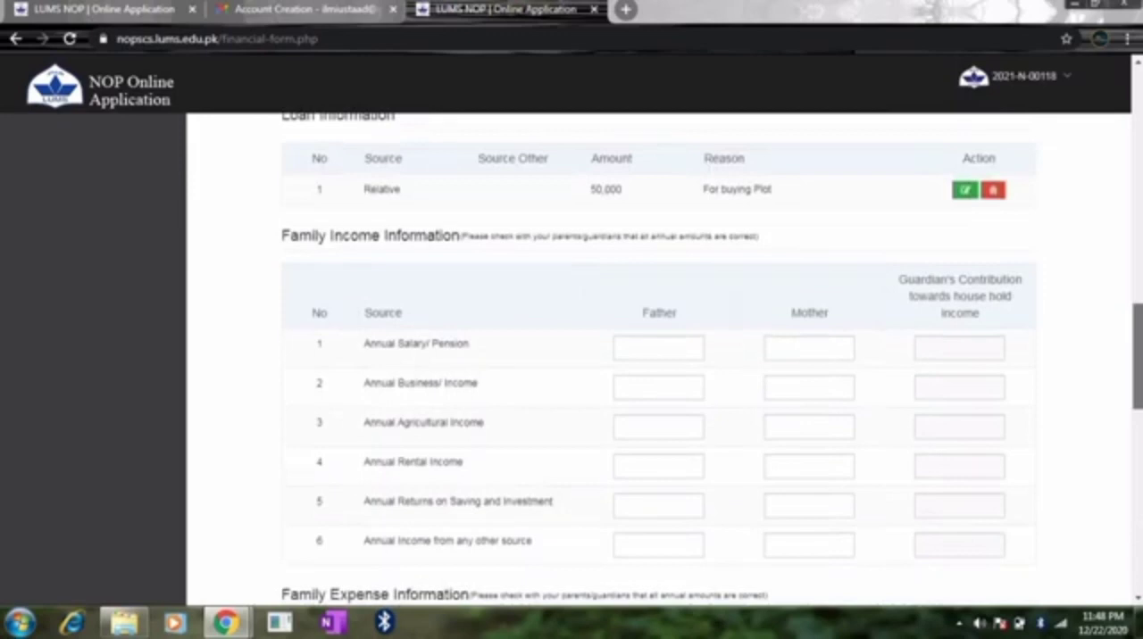
scroll(650, 357, "down", 8)
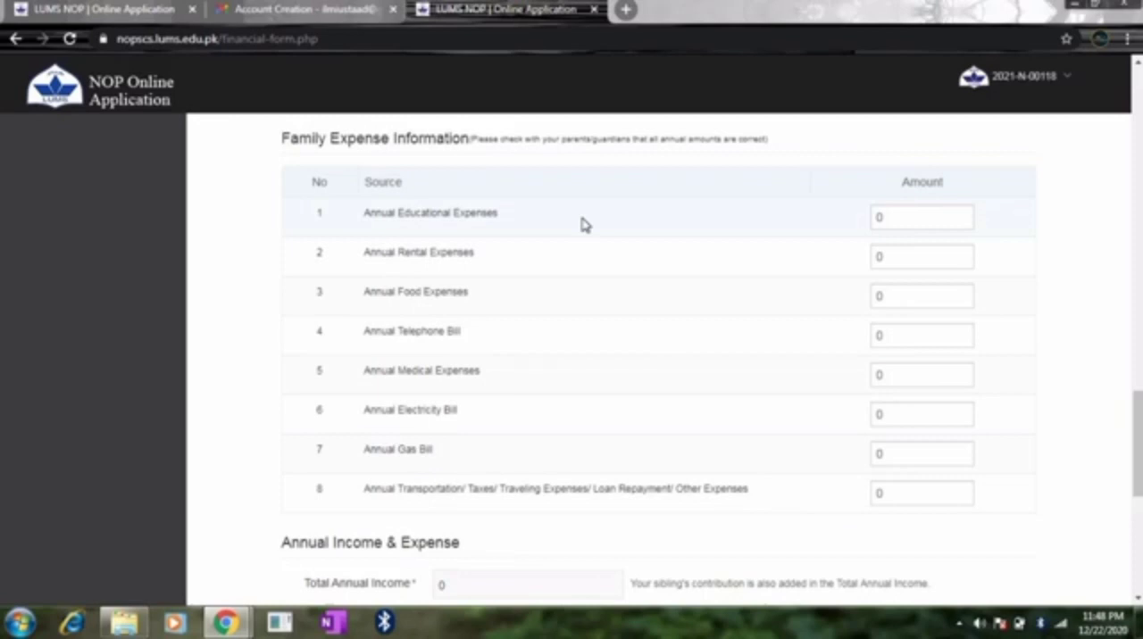
left_click(900, 214)
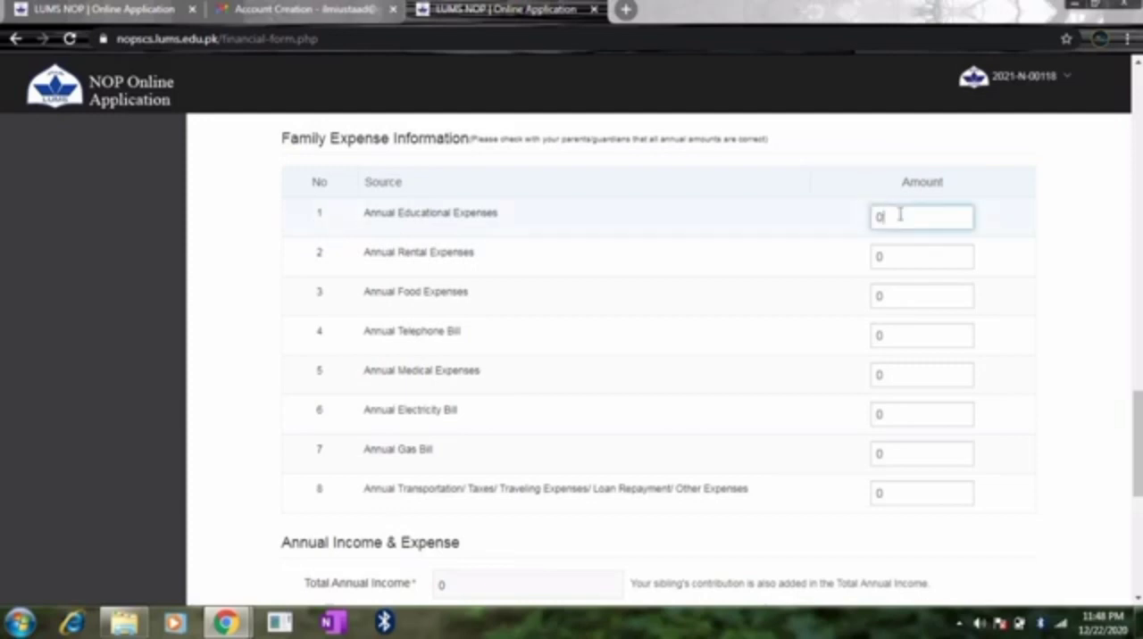
key("BackSpace")
type("609")
key("BackSpace")
type("000")
Step: Set the annual rental expenses to 10000 and the annual food expenses to 250000
left_click(905, 255)
key("BackSpace")
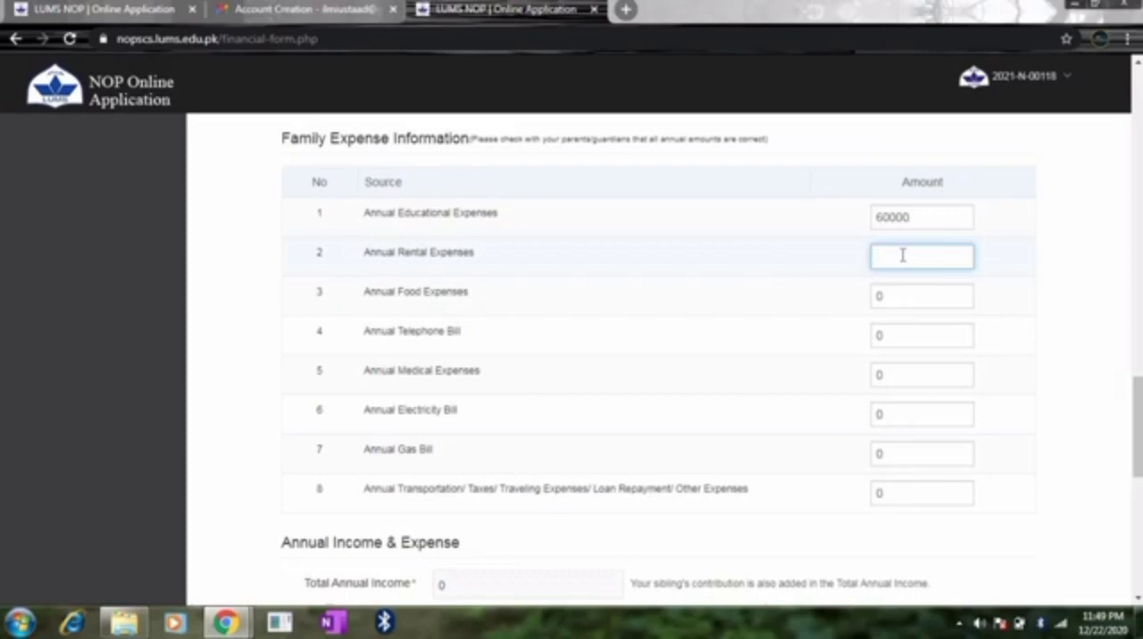
type("10000")
left_click(898, 300)
key("BackSpace")
type("2")
key("BackSpace")
type("2500")
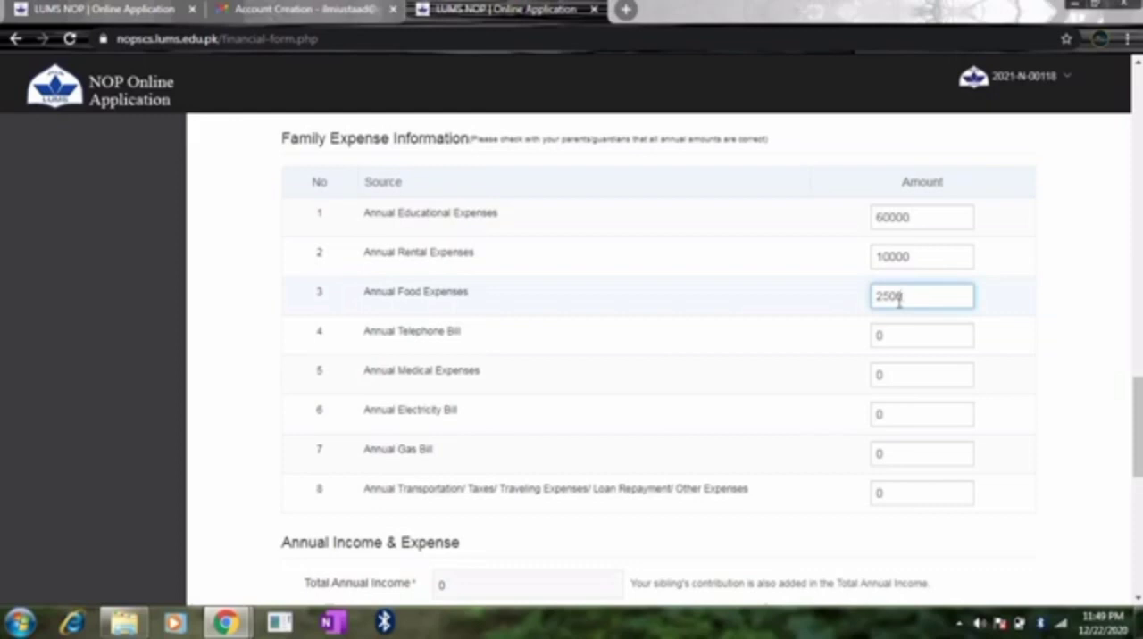
type("00")
Step: Set the annual telephone bill to 12000 and the annual medical expenses to 10000
left_click(904, 333)
key("BackSpace")
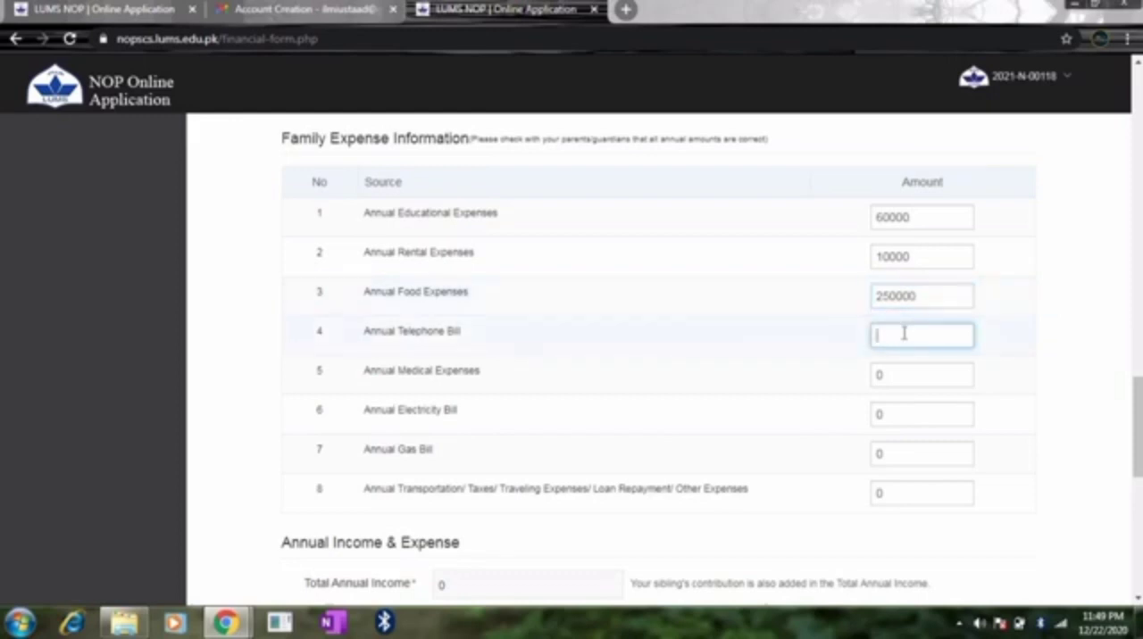
type("12000")
left_click(909, 373)
key("BackSpace")
type("10000")
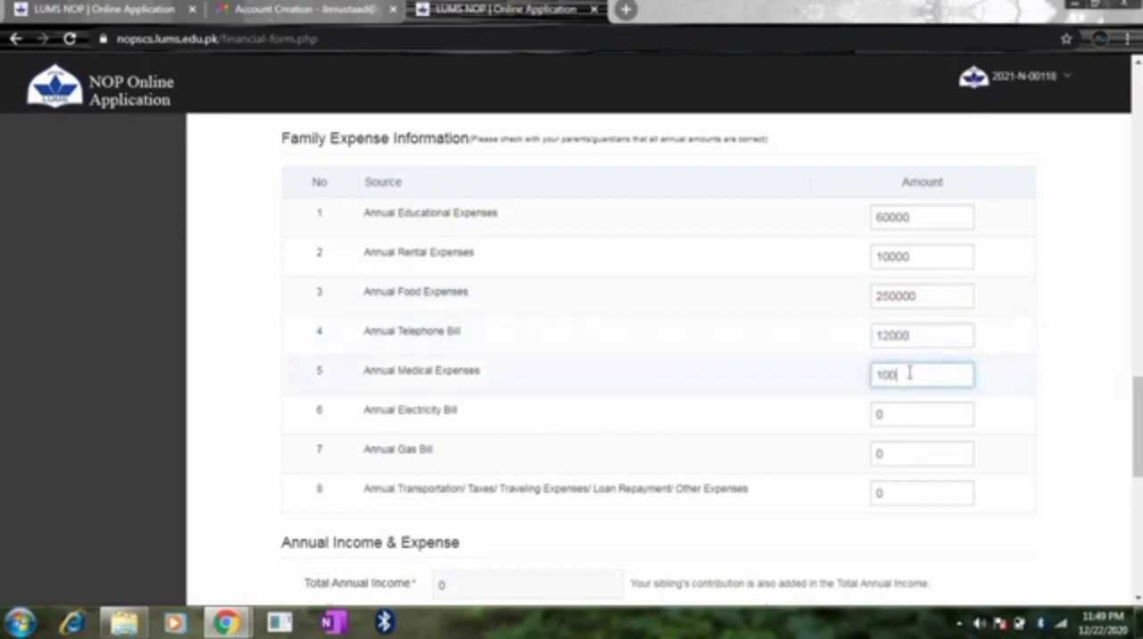
Step: Set the annual electricity bill to 18000 and the annual gas bill to 10000
left_click(907, 413)
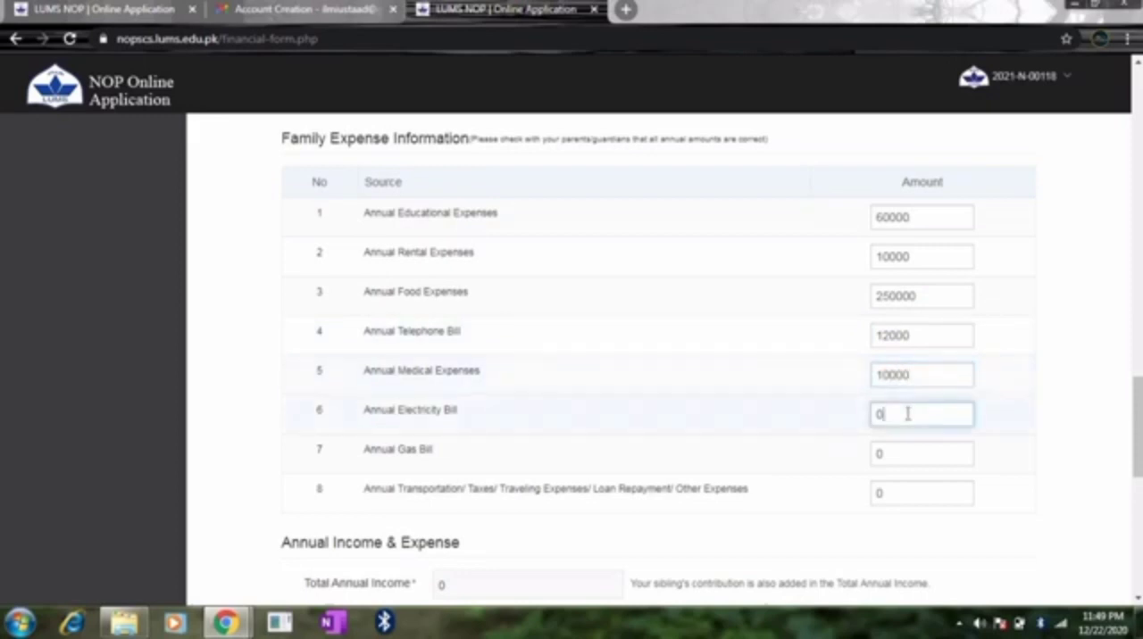
key("BackSpace")
type("1")
type("1000")
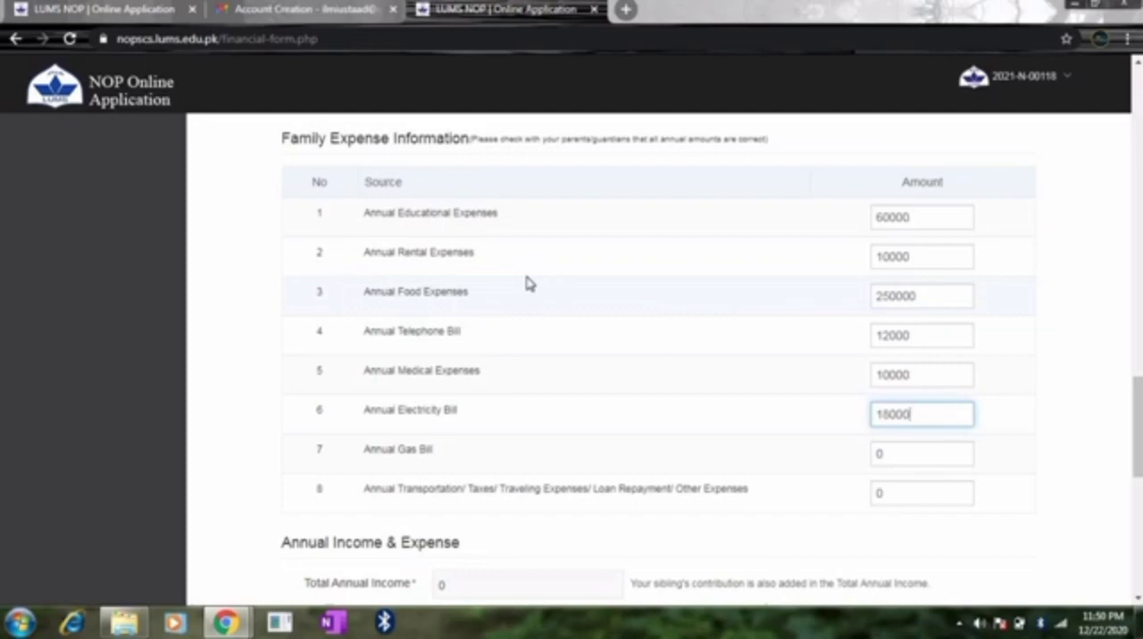
left_click(916, 461)
key("BackSpace")
type("10000")
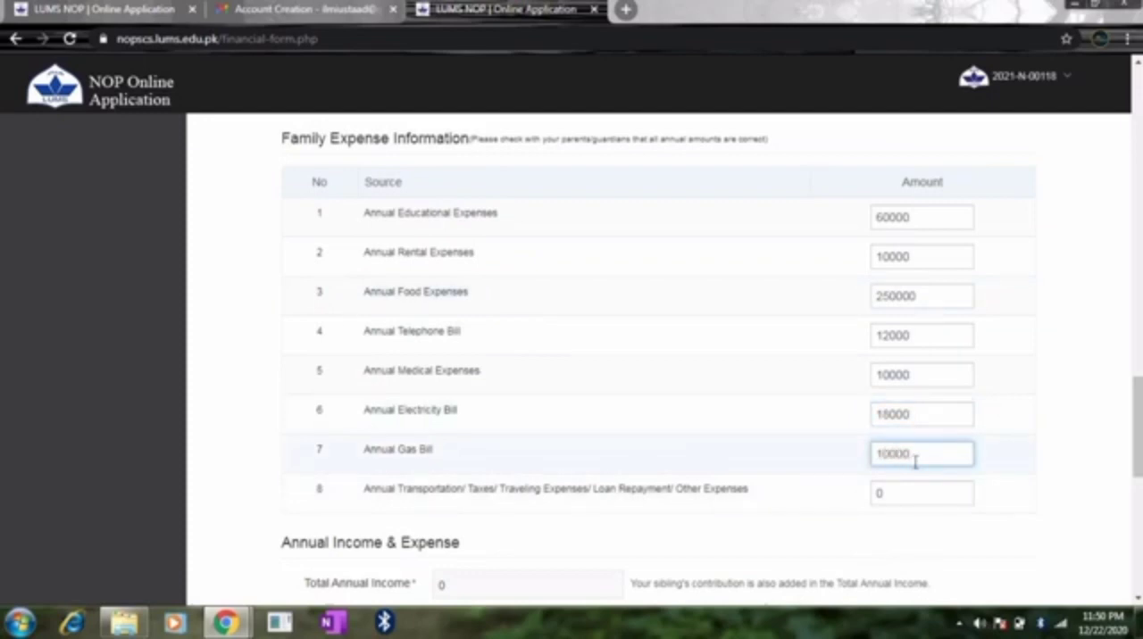
Step: Set the annual transportation, taxes, traveling, loan repayment and other expenses to 100000
left_click(911, 493)
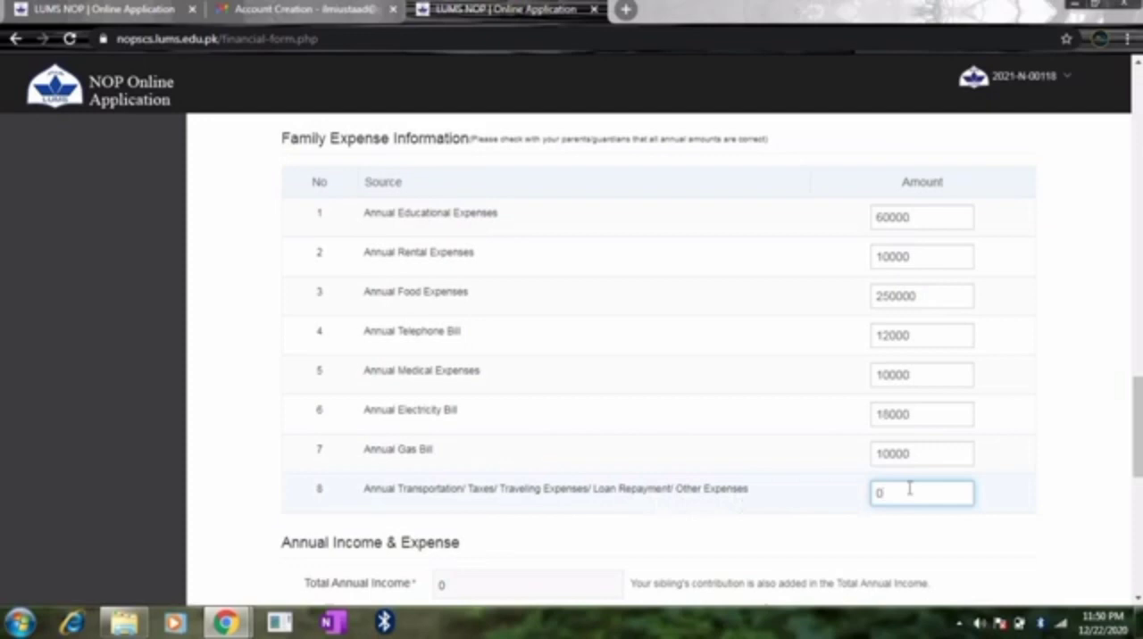
key("BackSpace")
type("100000")
left_click_drag(1138, 412, 1137, 471)
left_click(1006, 364)
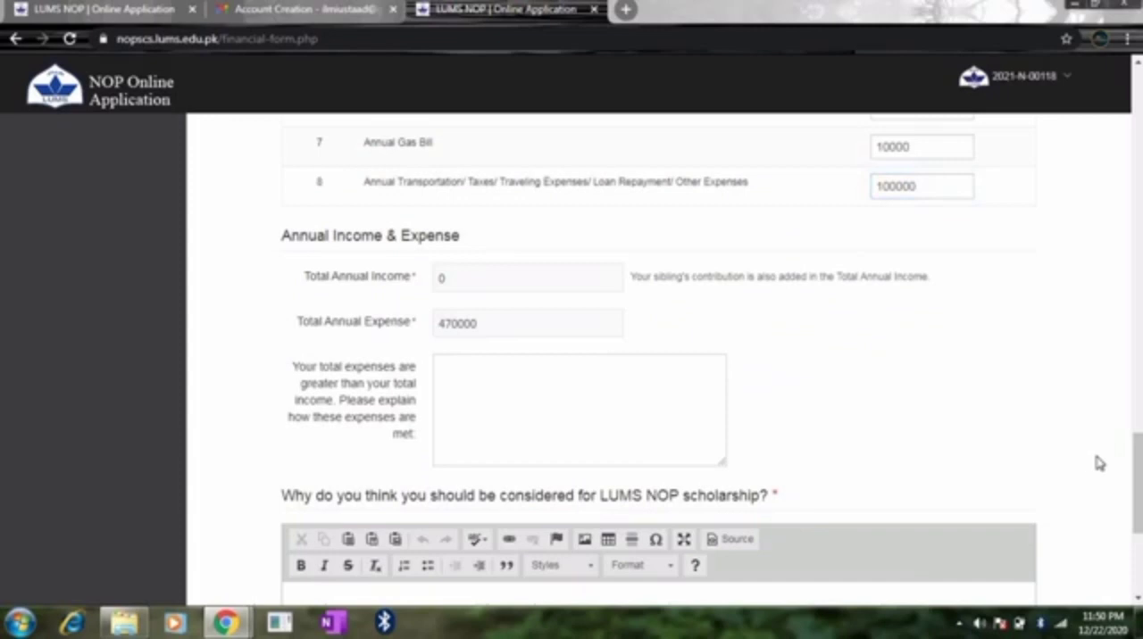
Step: Set the father's annual salary/pension to 600000 in the family income information
left_click_drag(1137, 457, 1134, 317)
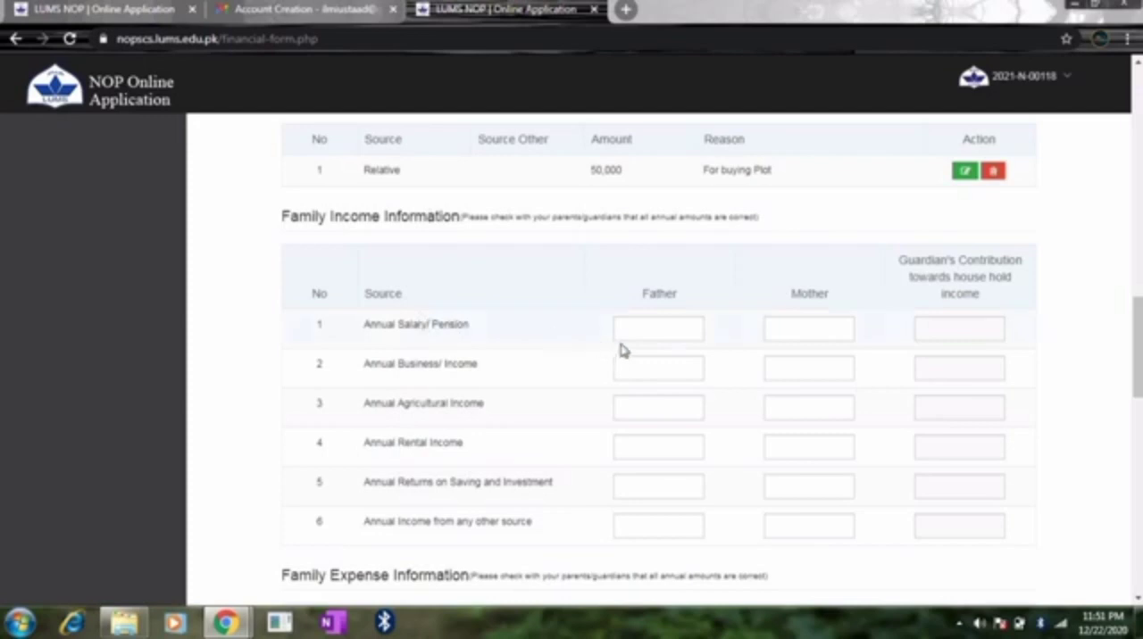
left_click(641, 326)
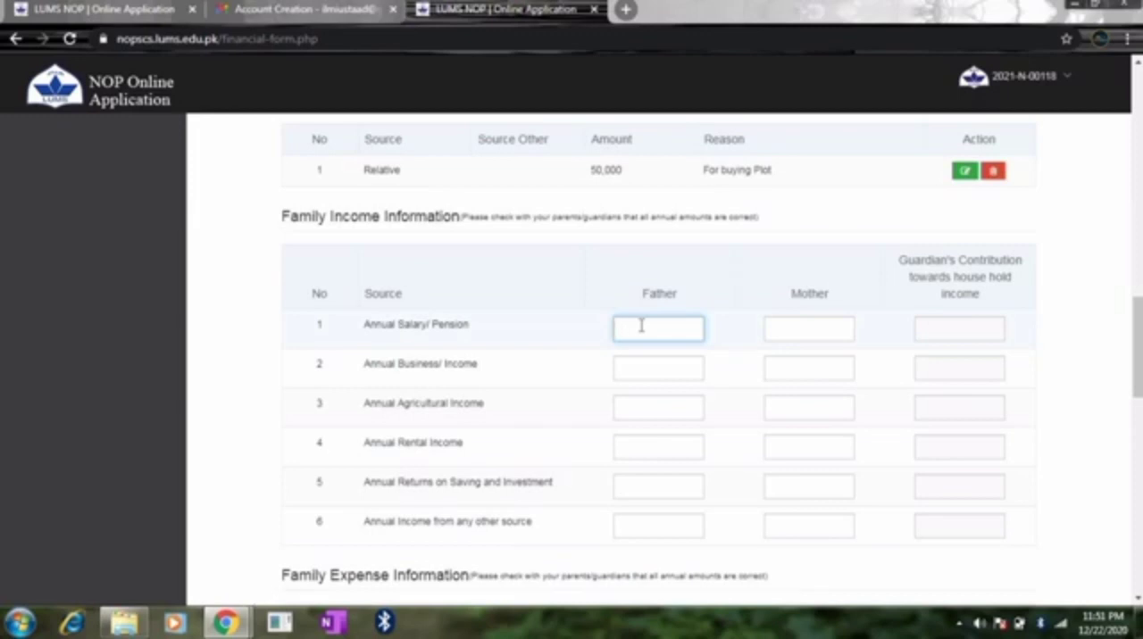
type("600000")
left_click(794, 334)
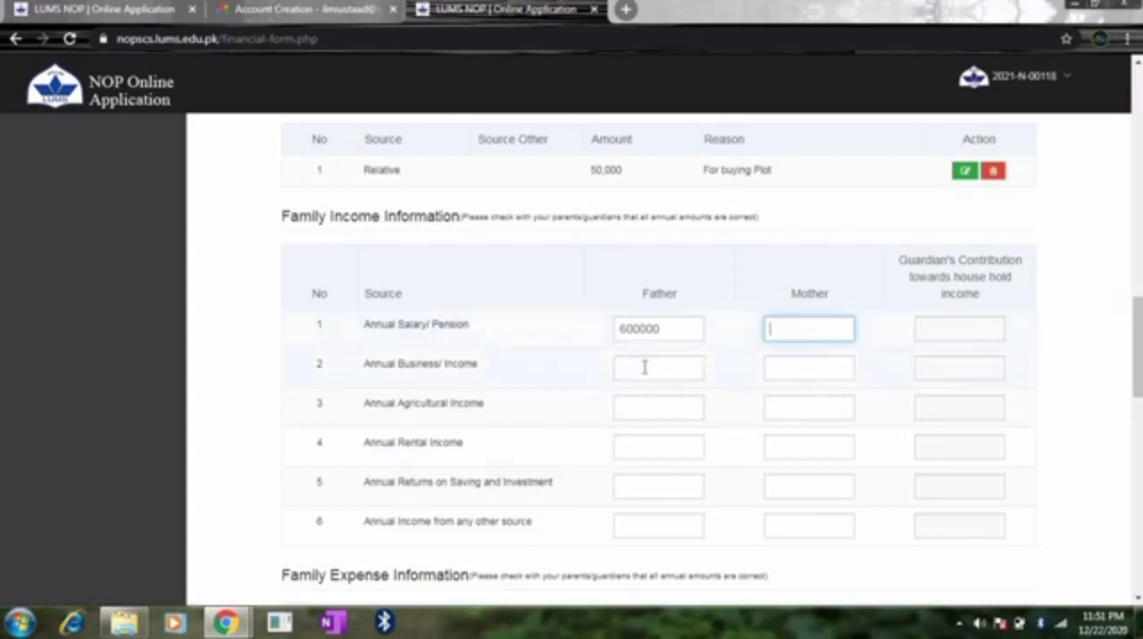
Step: Set the father's annual business, agricultural and rental incomes to 0, and correct his annual salary/pension to 800000
left_click(643, 367)
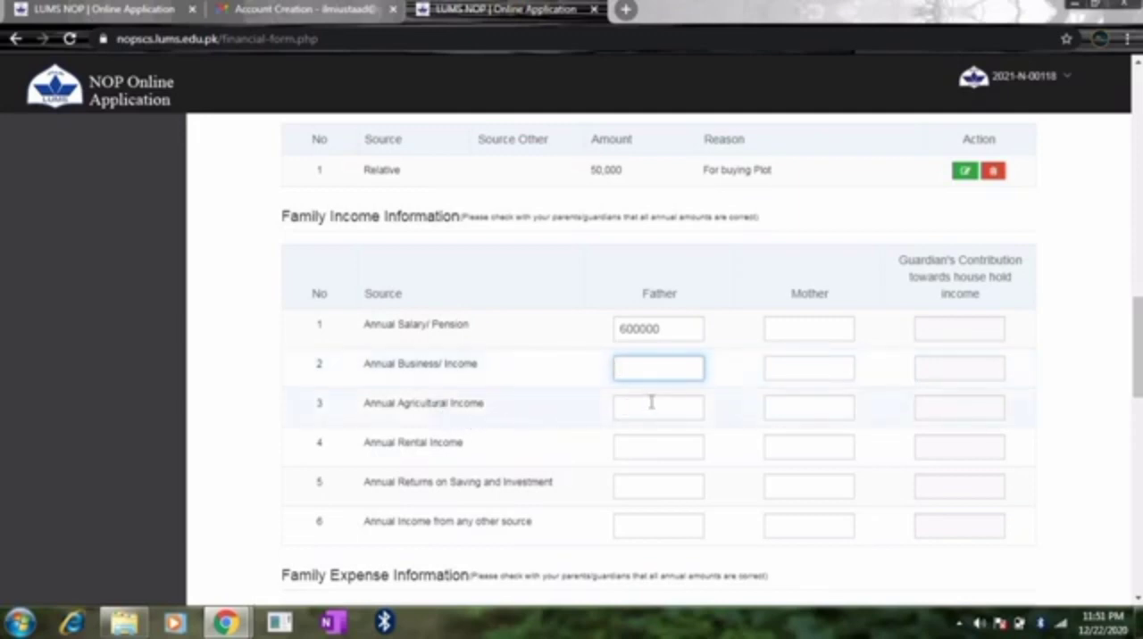
left_click(652, 403)
left_click(808, 411)
left_click(644, 368)
type("0")
left_click(631, 412)
type("0")
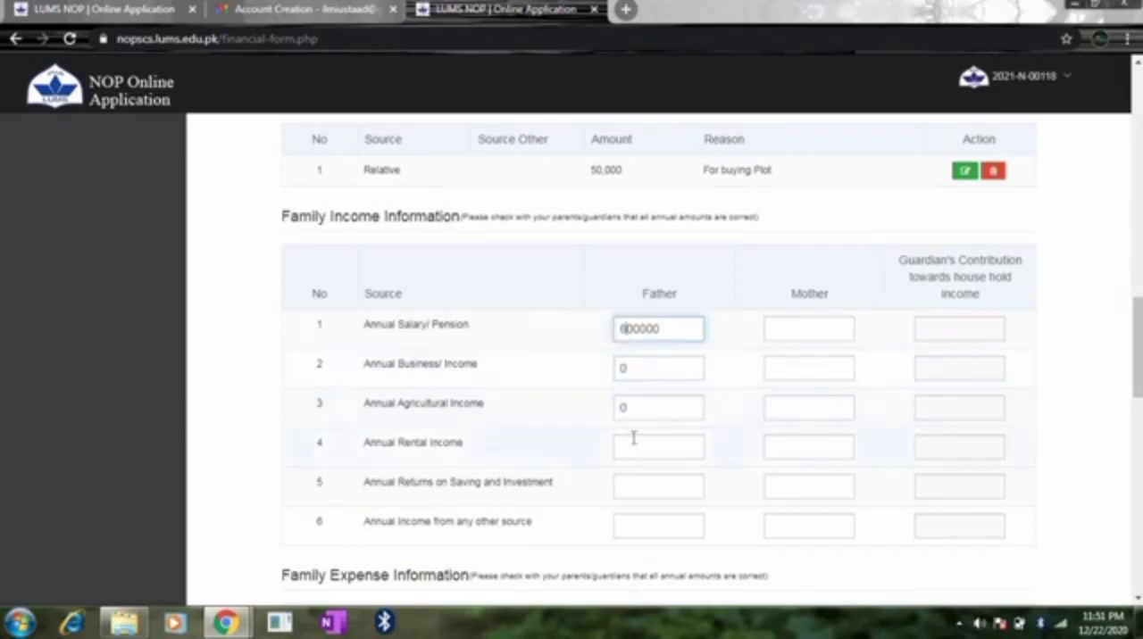
left_click(638, 448)
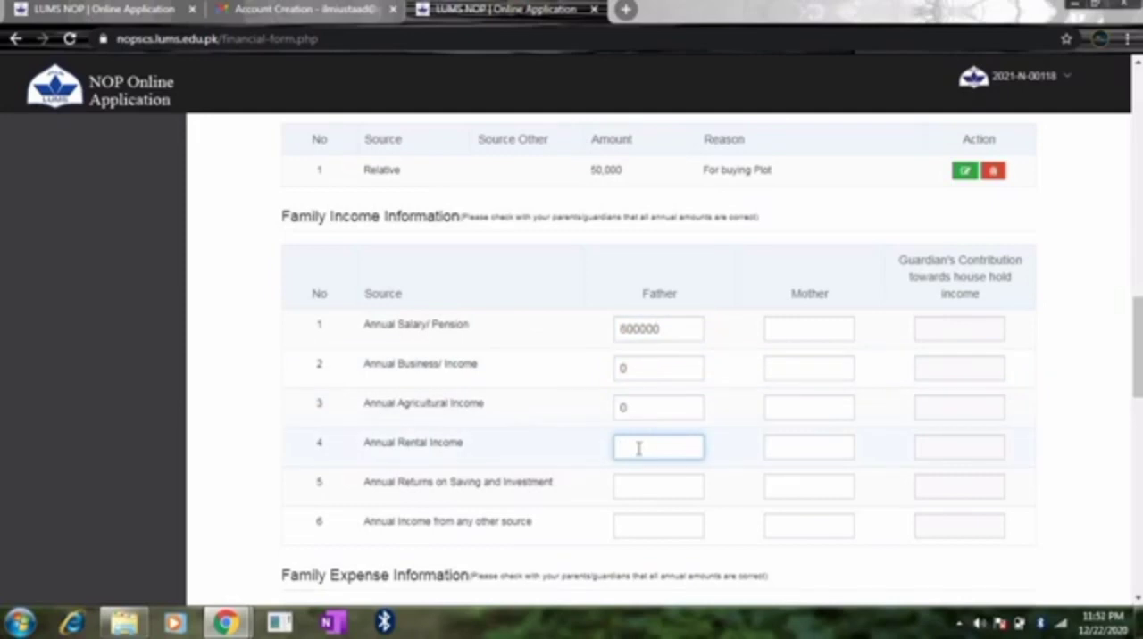
type("0")
Step: Set all six of the mother's annual income amounts, from salary/pension to any other source, to 0
left_click(816, 332)
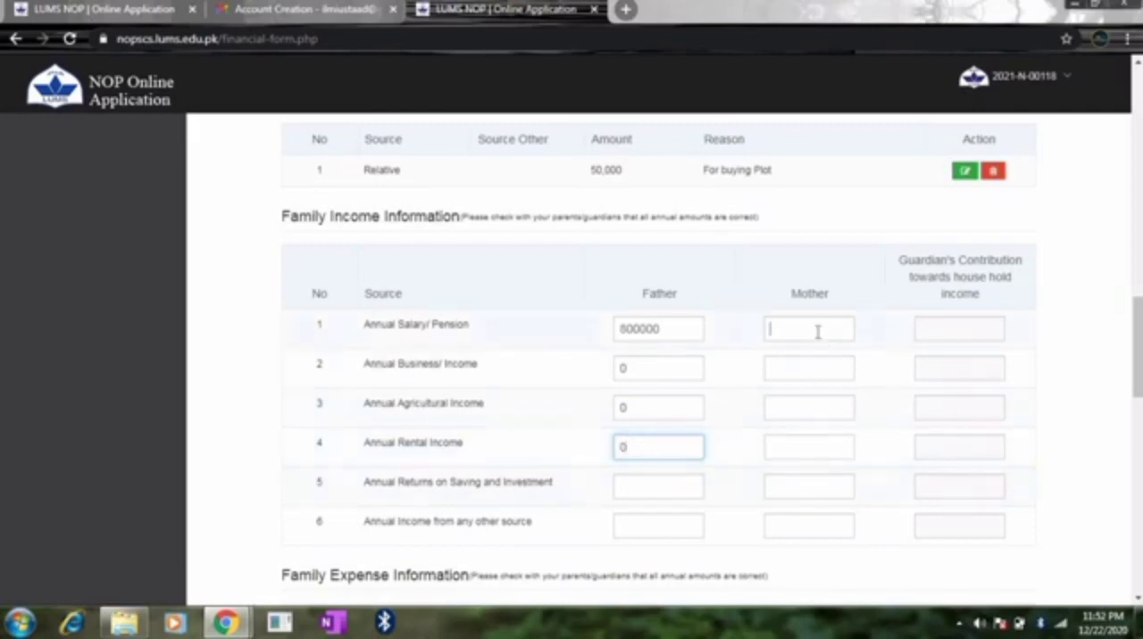
type("0")
left_click(803, 361)
type("0")
left_click(793, 406)
type("0")
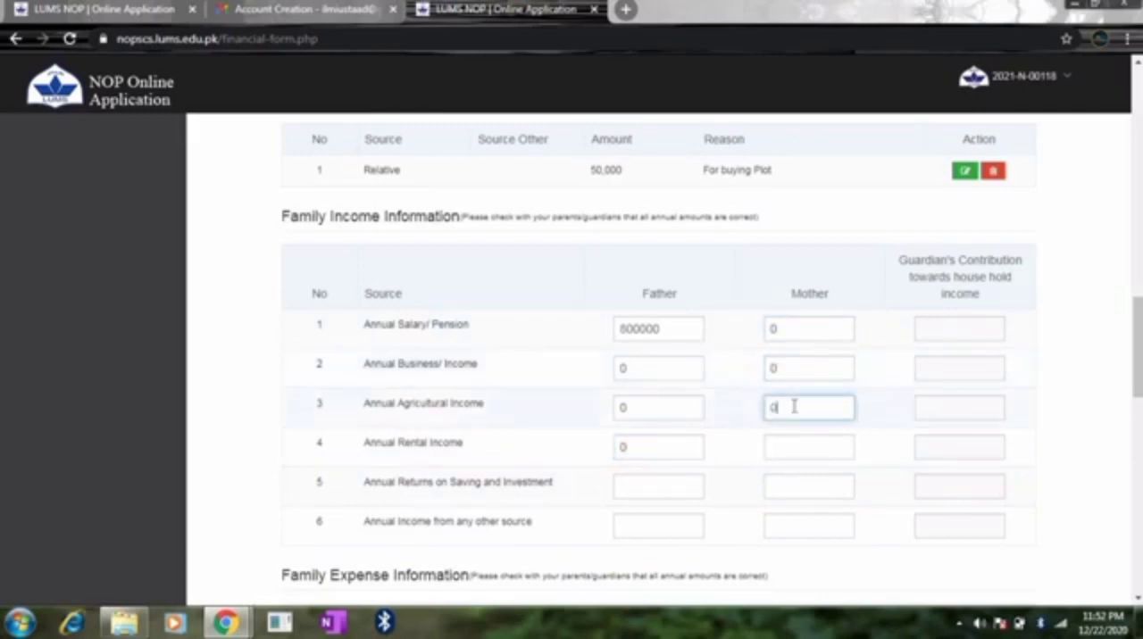
left_click(778, 449)
type("0")
left_click(790, 497)
type("0")
left_click(788, 526)
type("0")
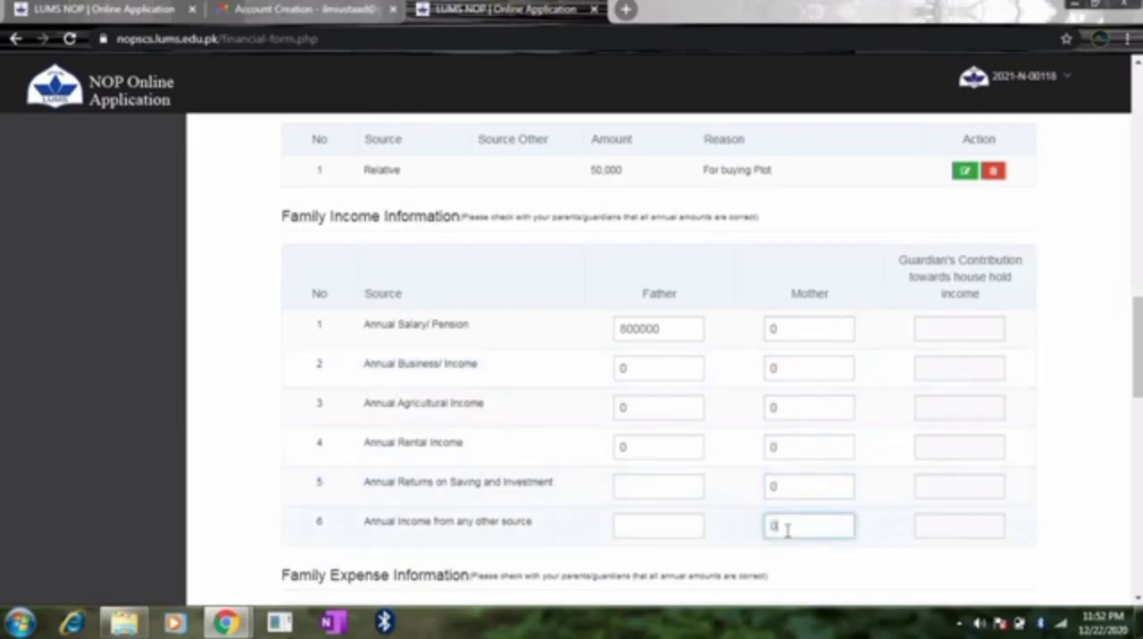
Step: Set the father's annual income from any other source and his annual returns on saving and investment to 0
left_click(678, 528)
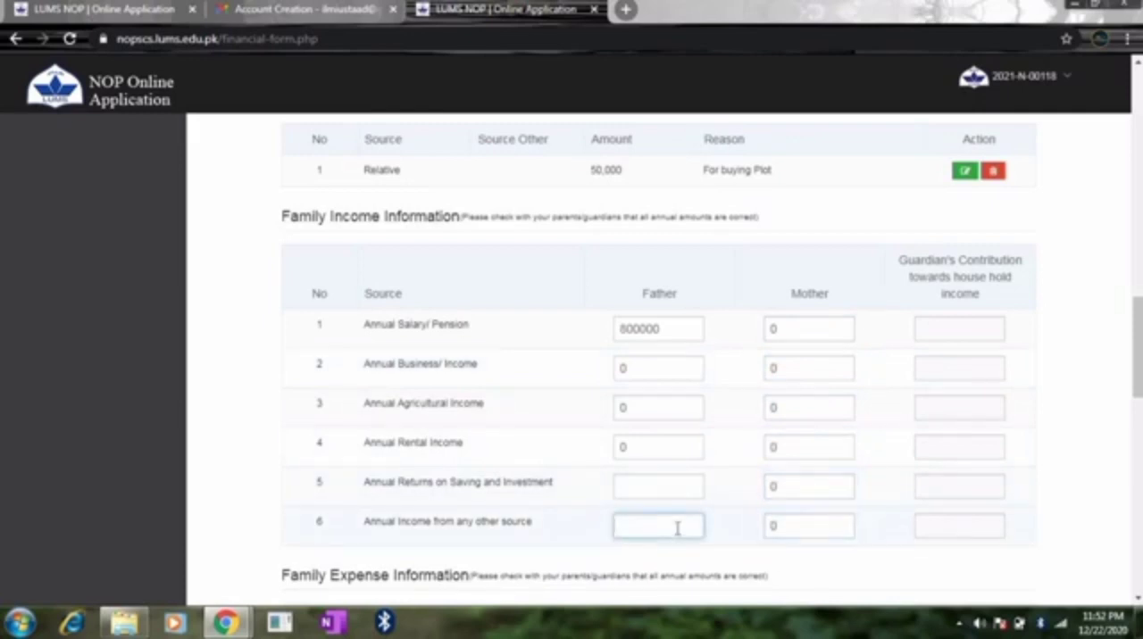
type("0")
left_click(649, 485)
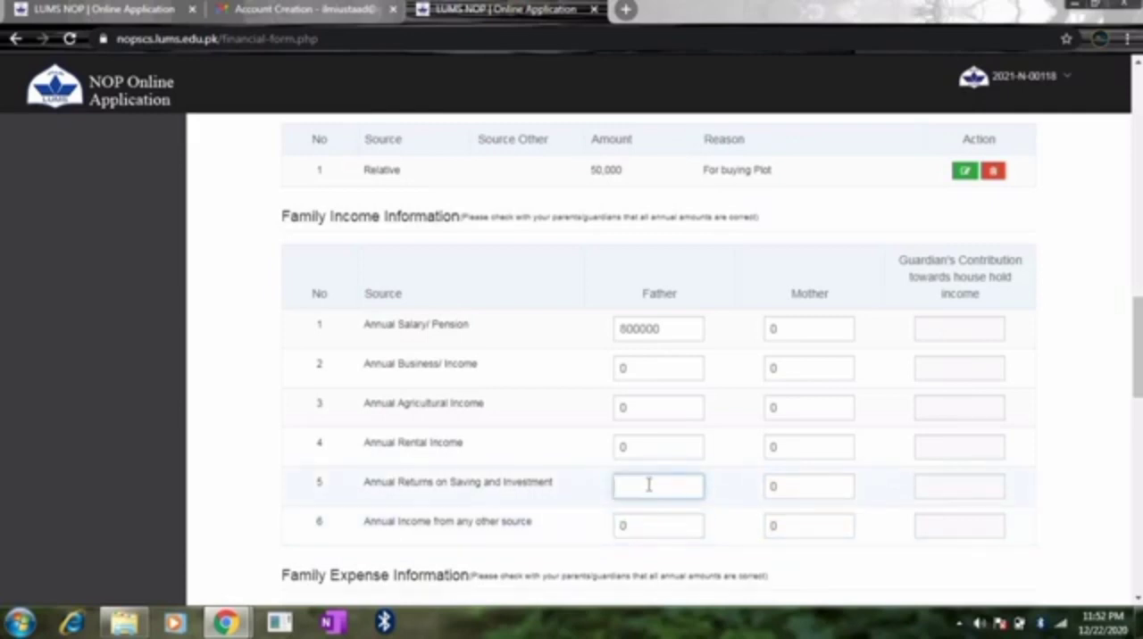
type("0")
Step: Enter "nil" as the reason for being considered for the LUMS NOP scholarship and save the financial form
left_click_drag(1138, 353, 1140, 505)
left_click(620, 384)
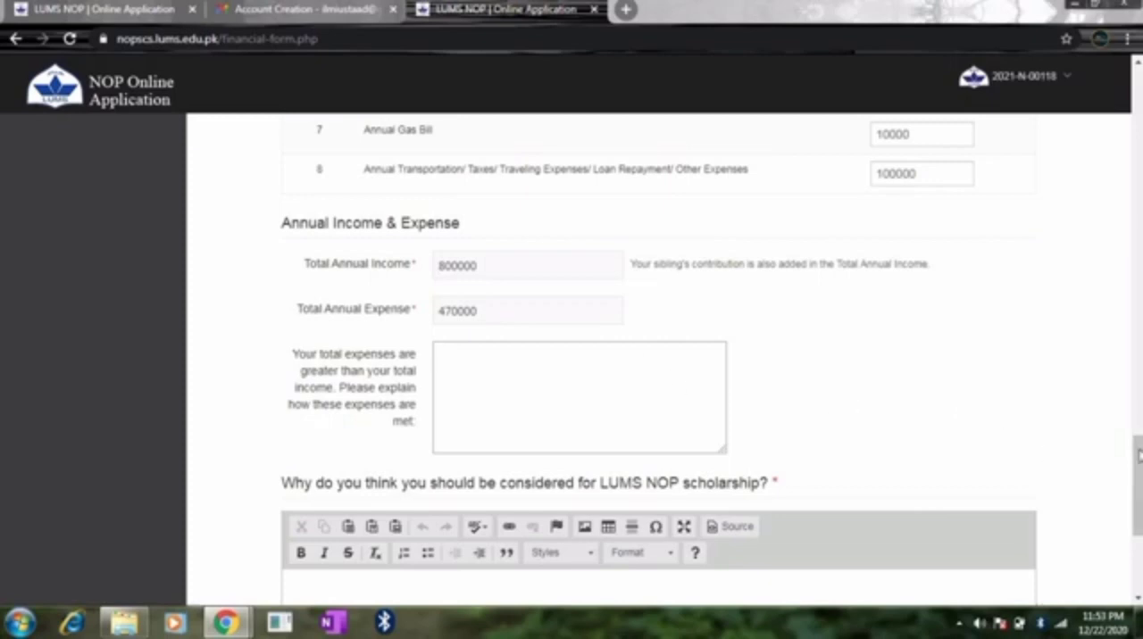
scroll(961, 449, "down", 3)
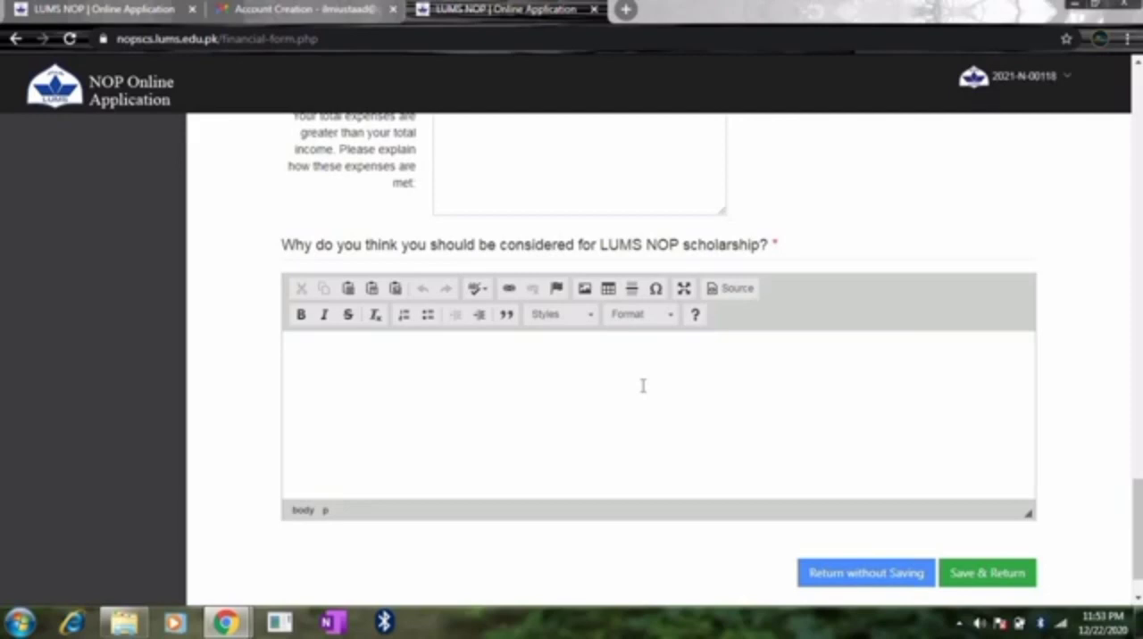
left_click(473, 358)
type("nil")
left_click(988, 573)
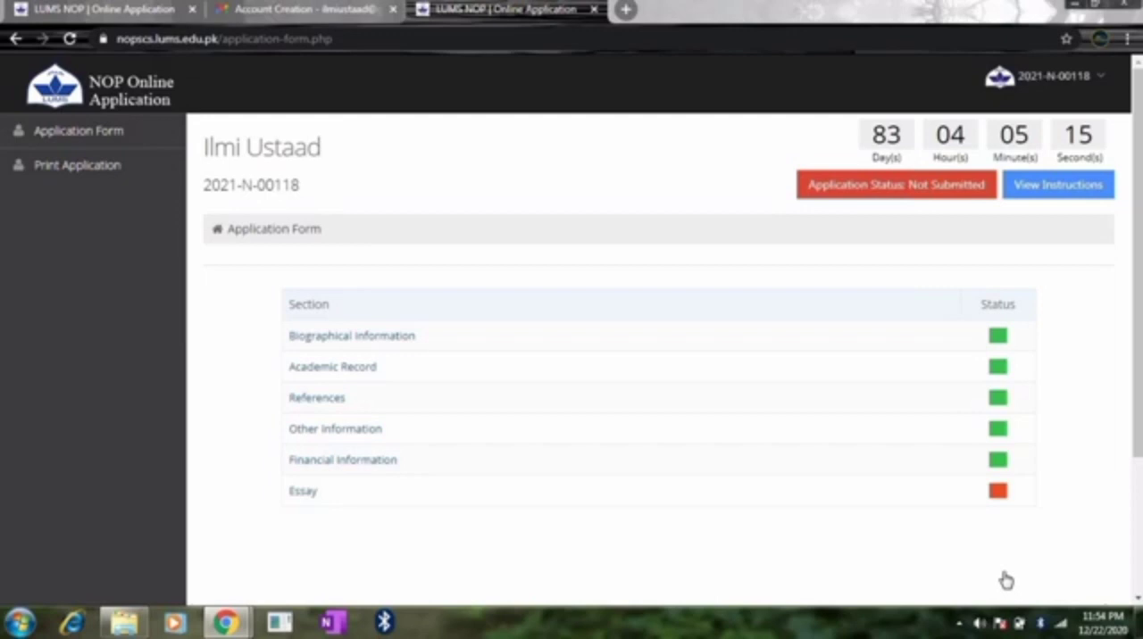
Step: Open the Essay section, enter "nil" as the essay on ambitions, skills and experiences, and save it
left_click(303, 493)
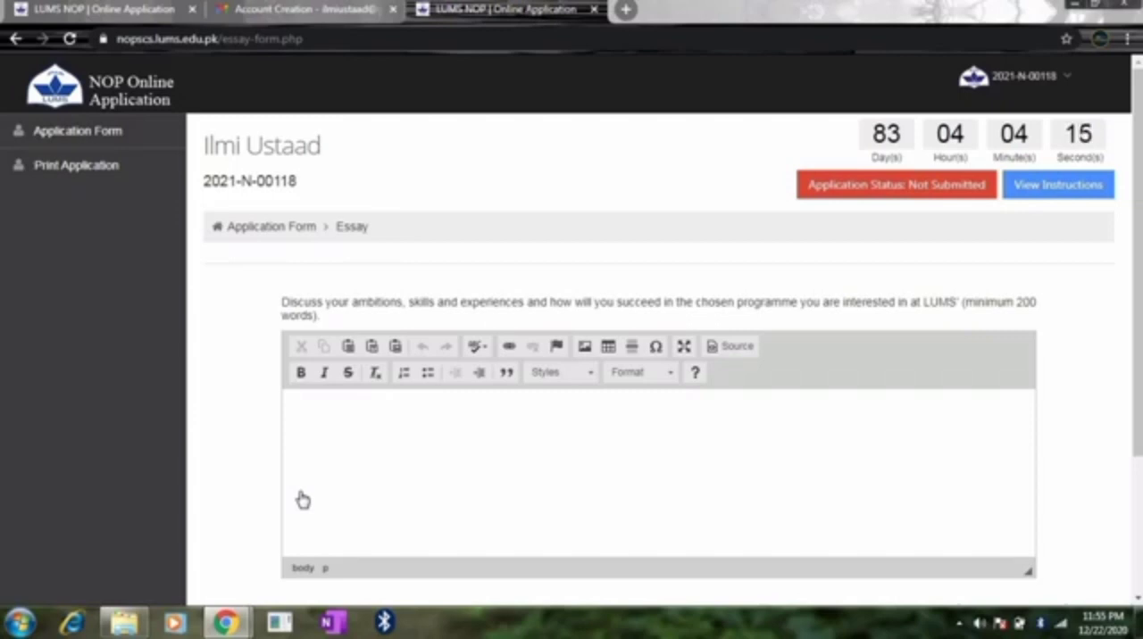
left_click(575, 412)
type("nl")
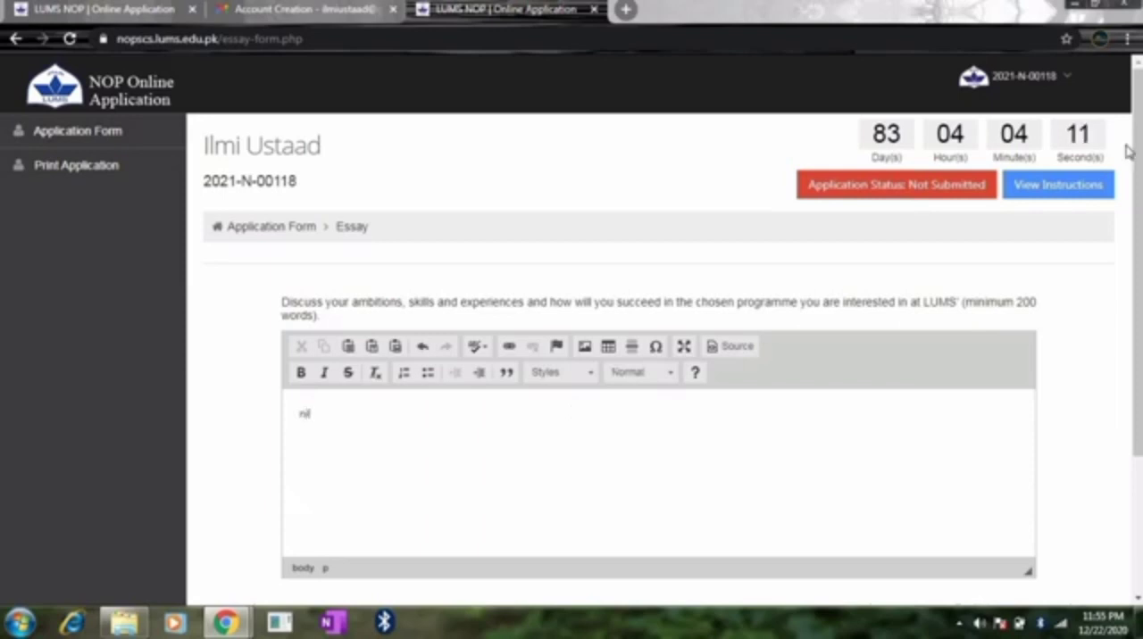
left_click_drag(1136, 158, 1137, 252)
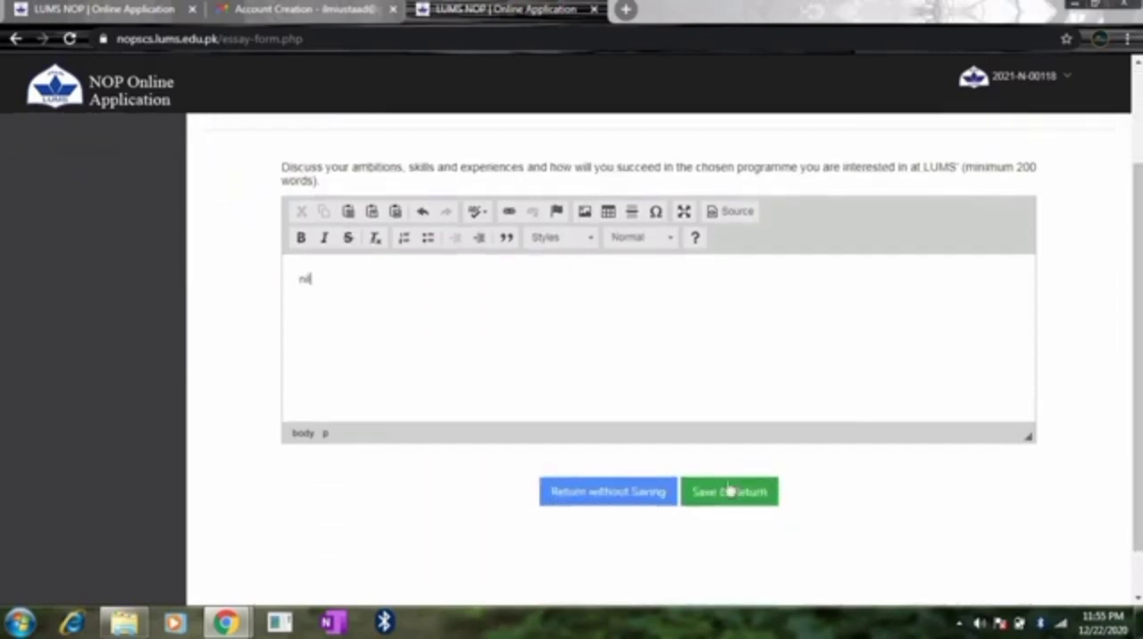
left_click(729, 493)
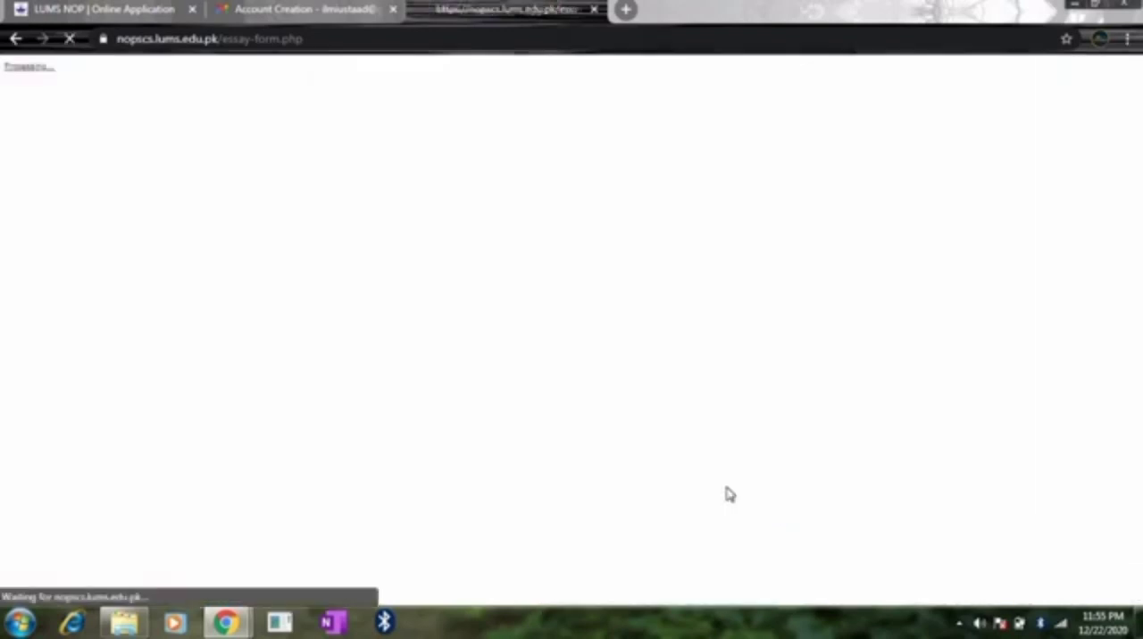